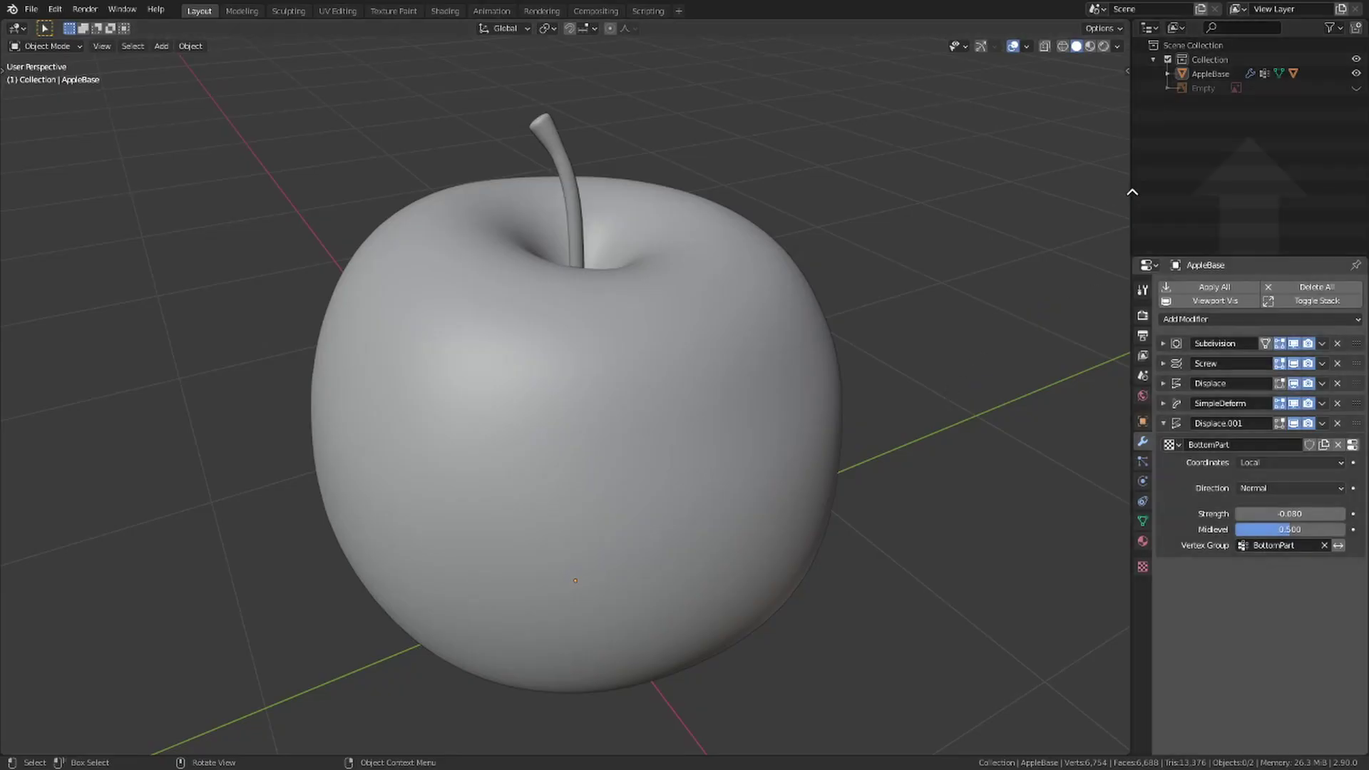
- Split the 3D view side by side and make the left area a Shader Editor without its sidebar
key("ctrl+space")
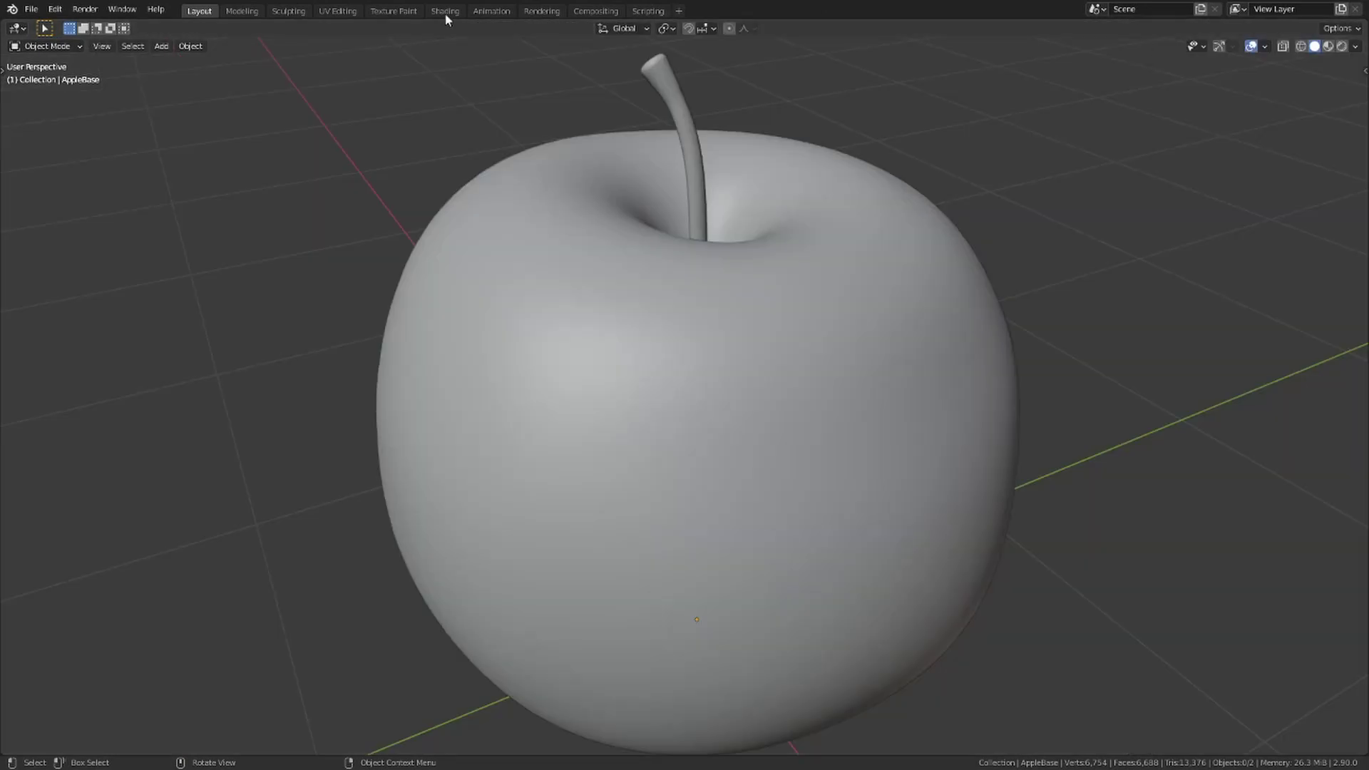
left_click_drag(4, 19, 866, 174)
left_click(17, 29)
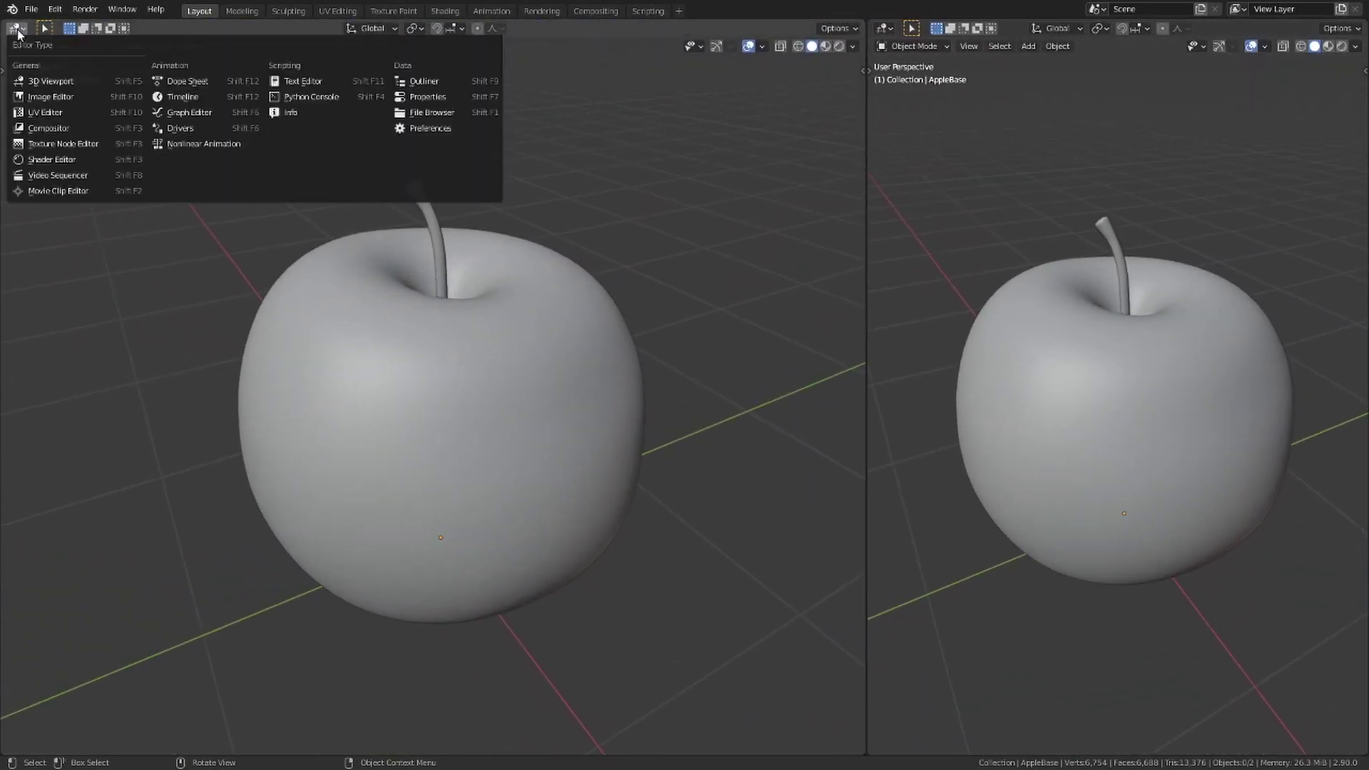
left_click(56, 160)
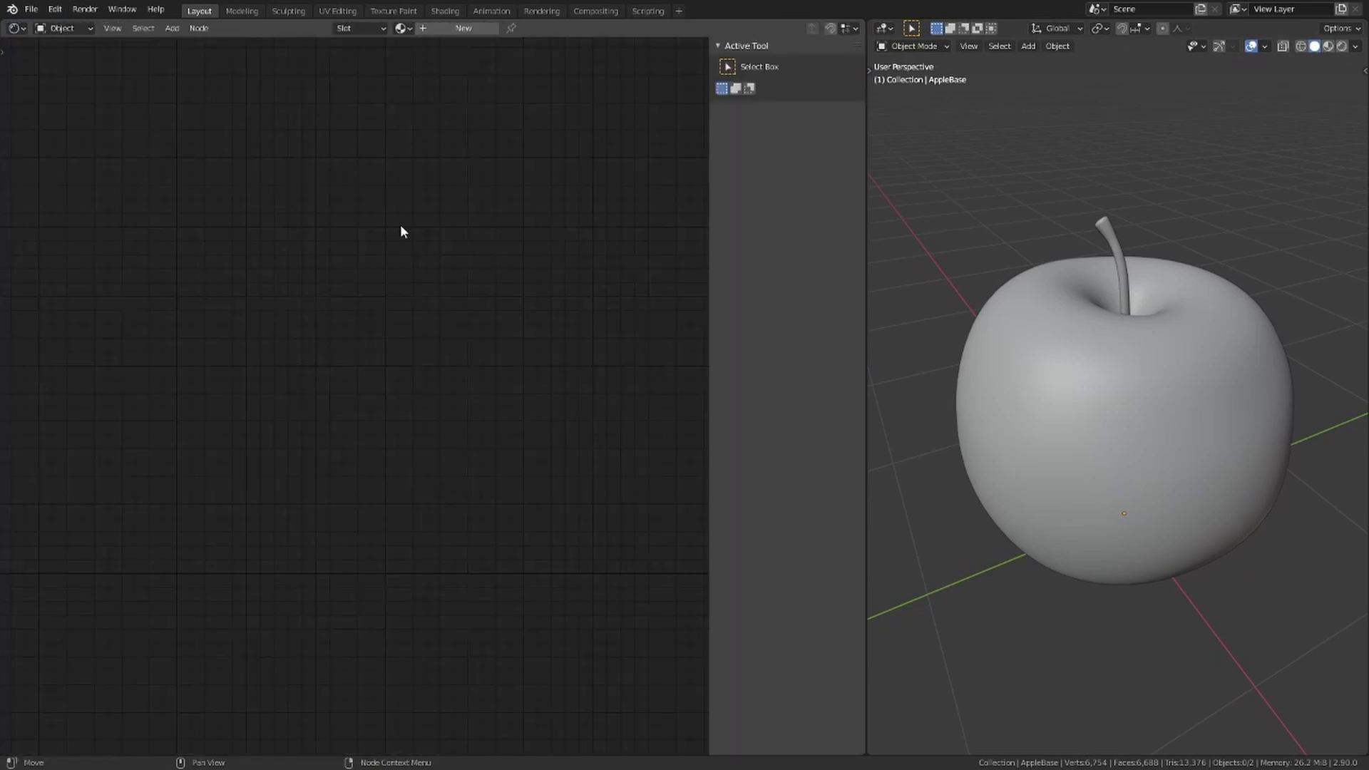
key("n")
- Split the right area top and bottom and make the top an Image Editor
left_click_drag(869, 21, 896, 332)
left_click(884, 28)
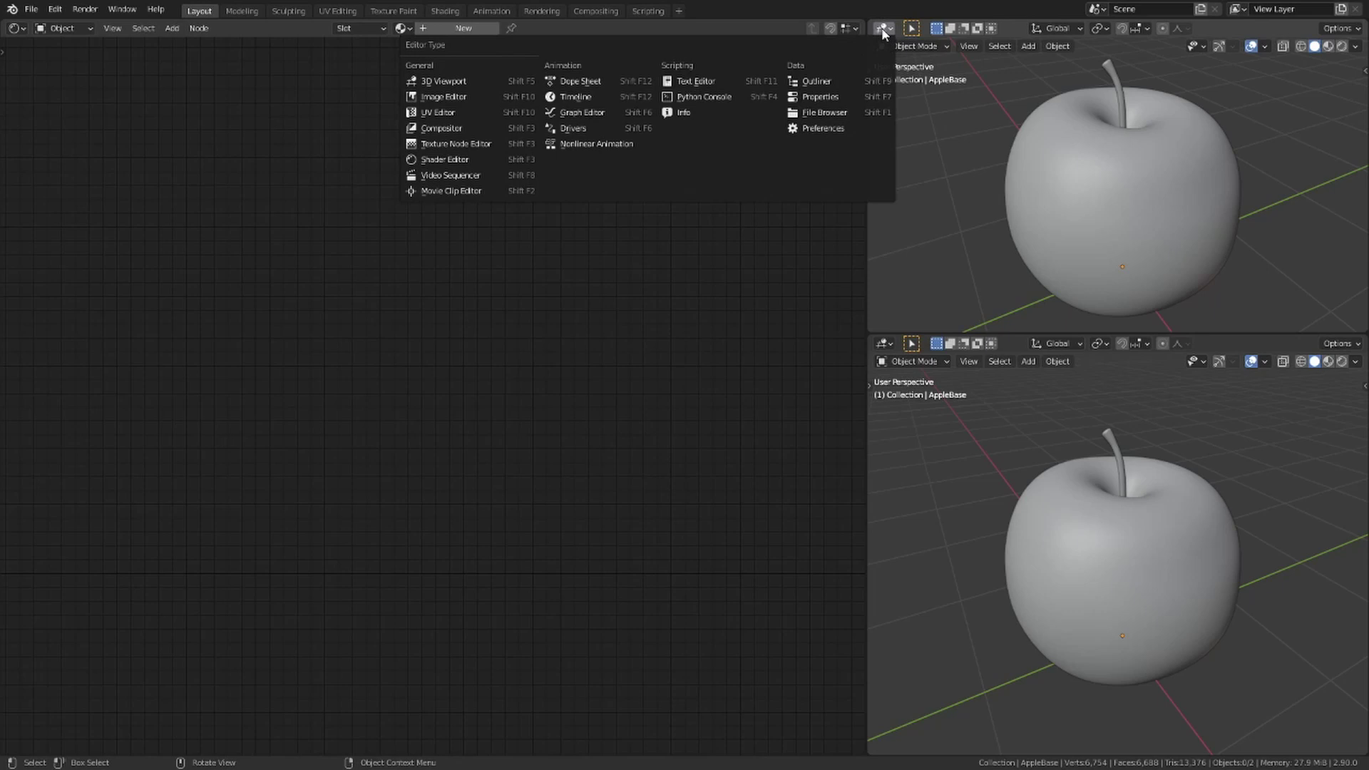
left_click(435, 96)
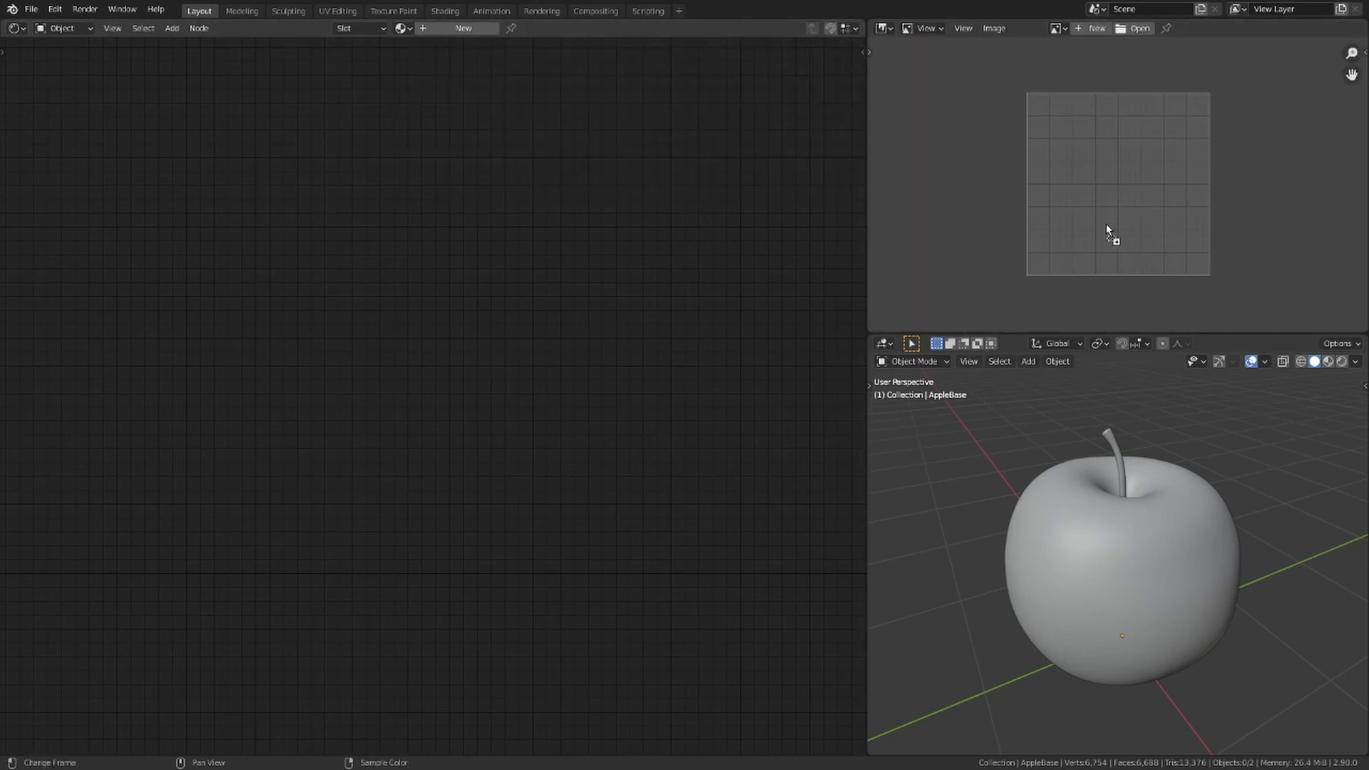
- Load the red-apple reference photo, preview Rendered shading without Scene World, and select the apple
left_click_drag(1105, 224, 1112, 214)
left_click(1340, 361)
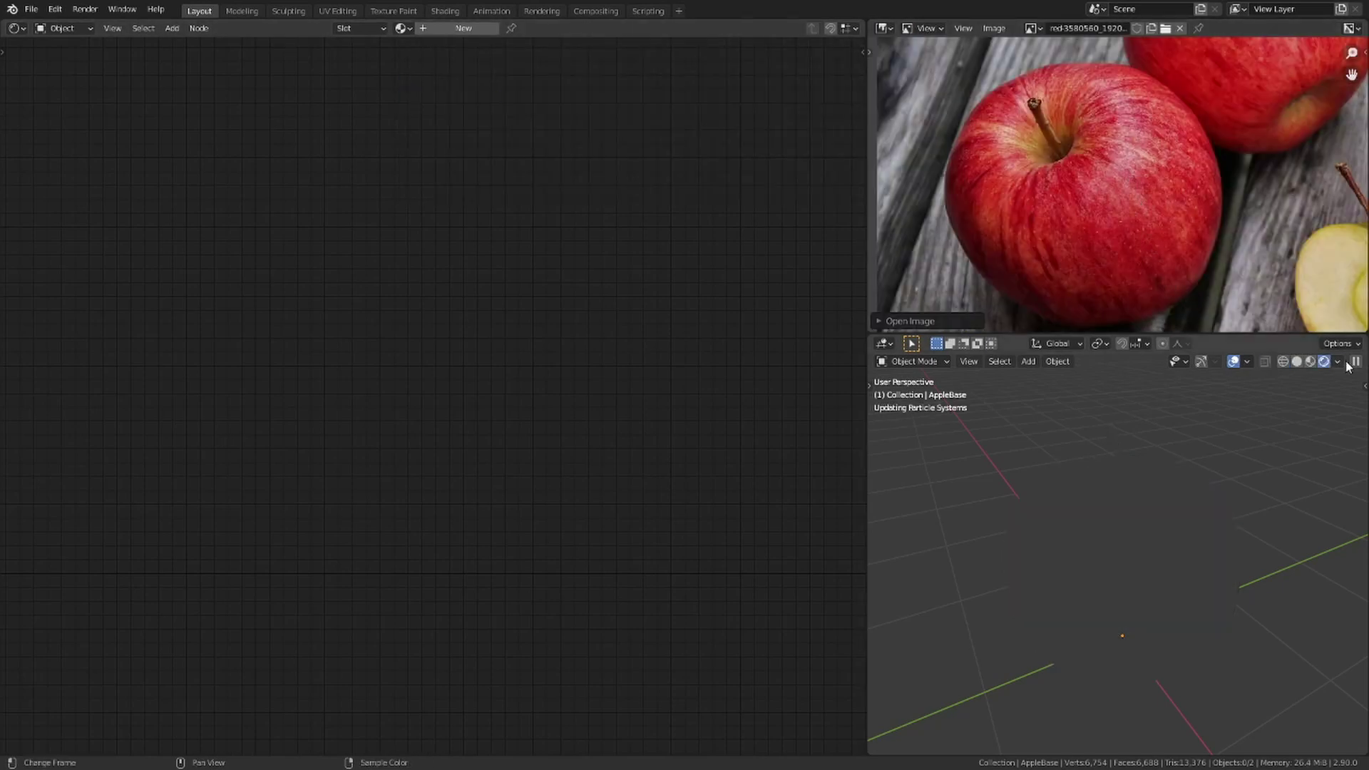
left_click(1339, 362)
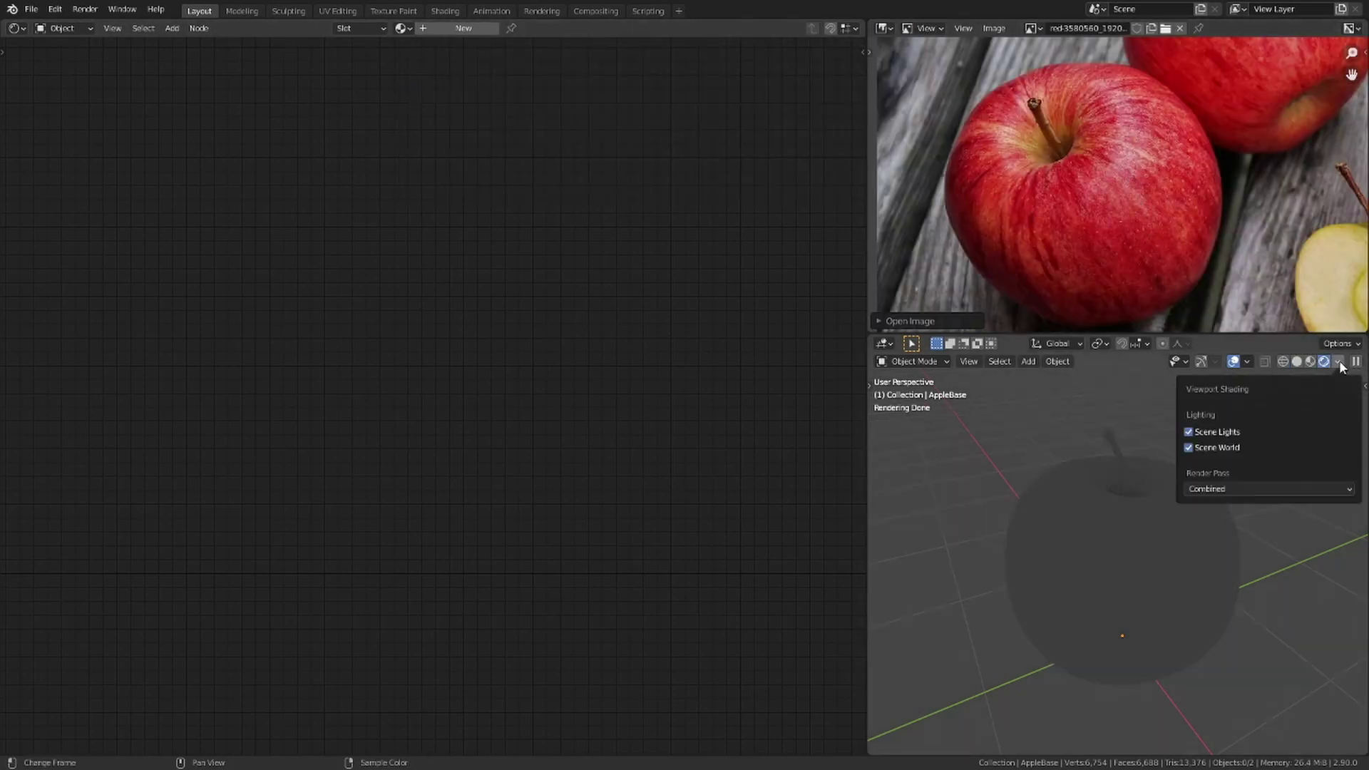
left_click(1188, 448)
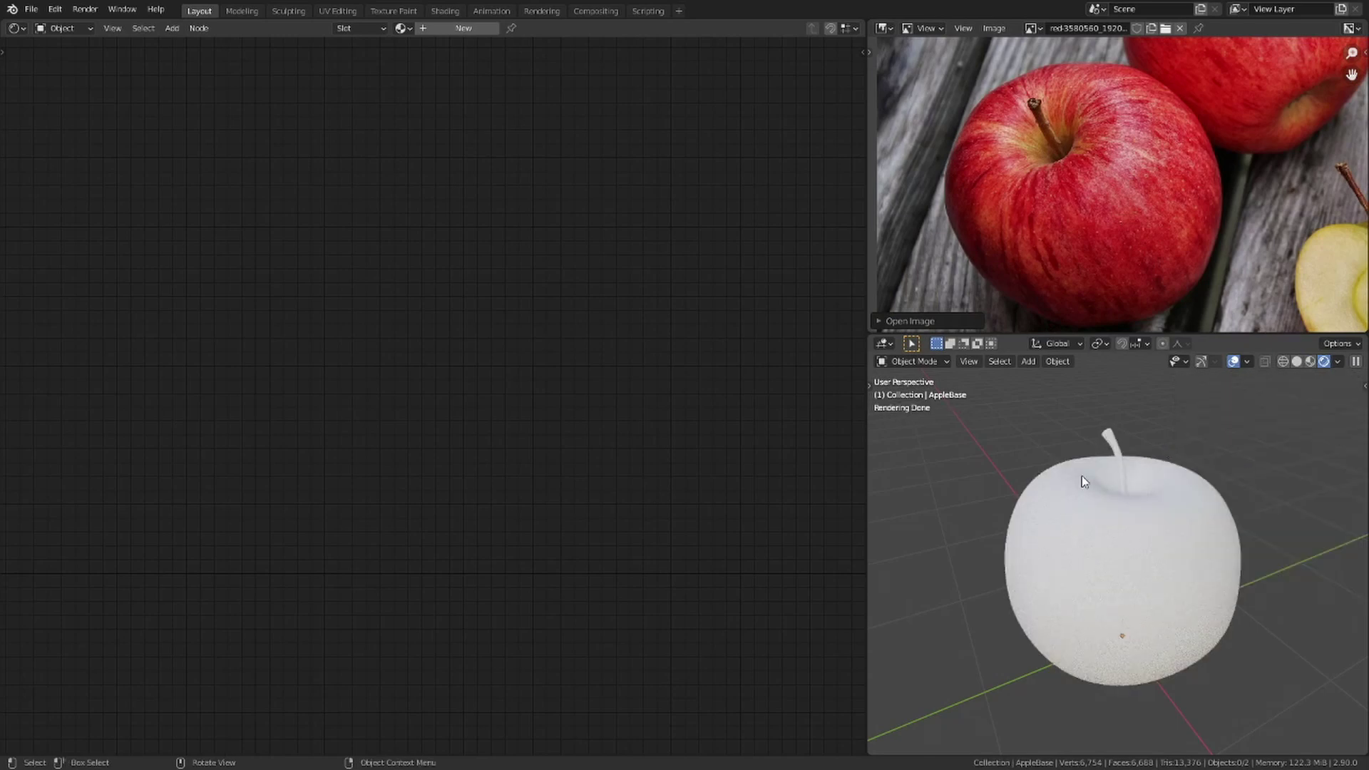
scroll(1140, 566, "up", 3)
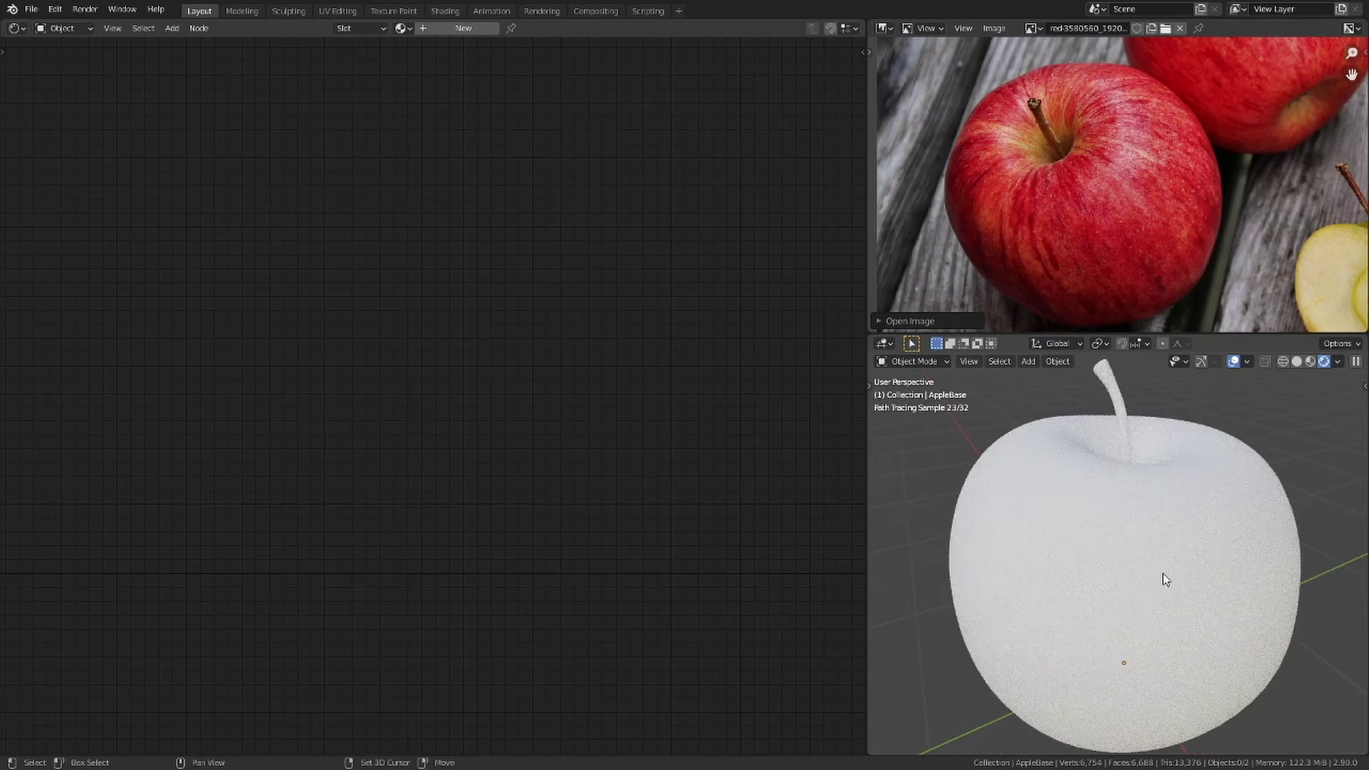
left_click(1163, 569)
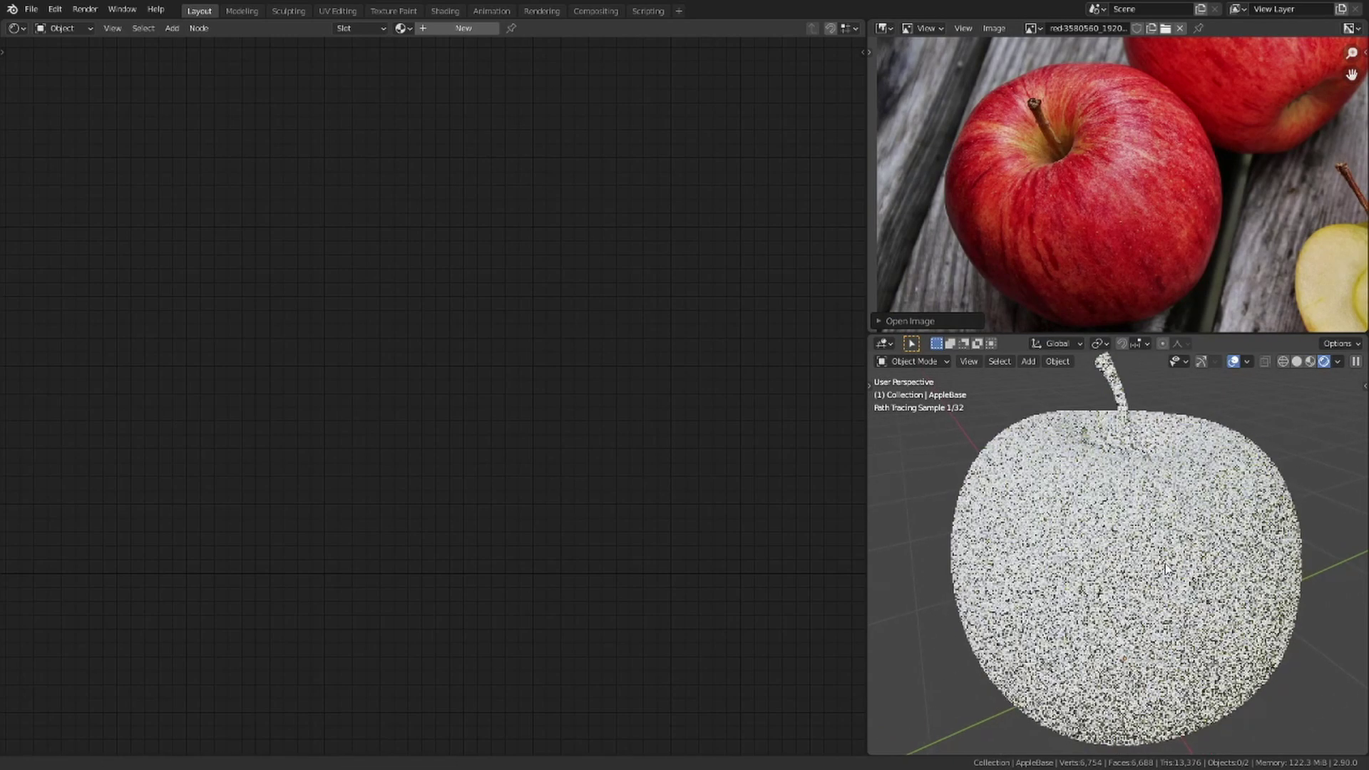
- Create a new apple material and add a ColorRamp feeding Principled BSDF Base Color
left_click(445, 30)
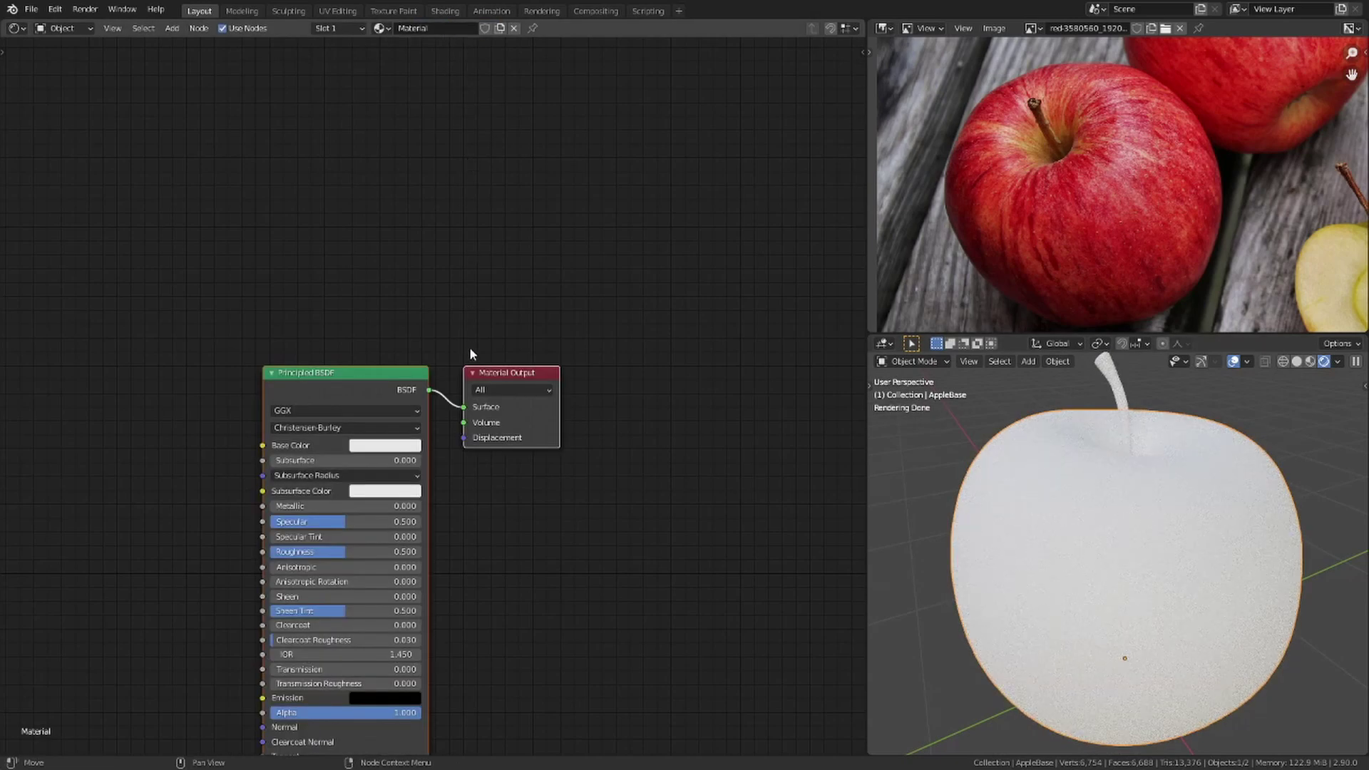
middle_click_drag(470, 355, 861, 182)
middle_click_drag(5, 177, 13, 184)
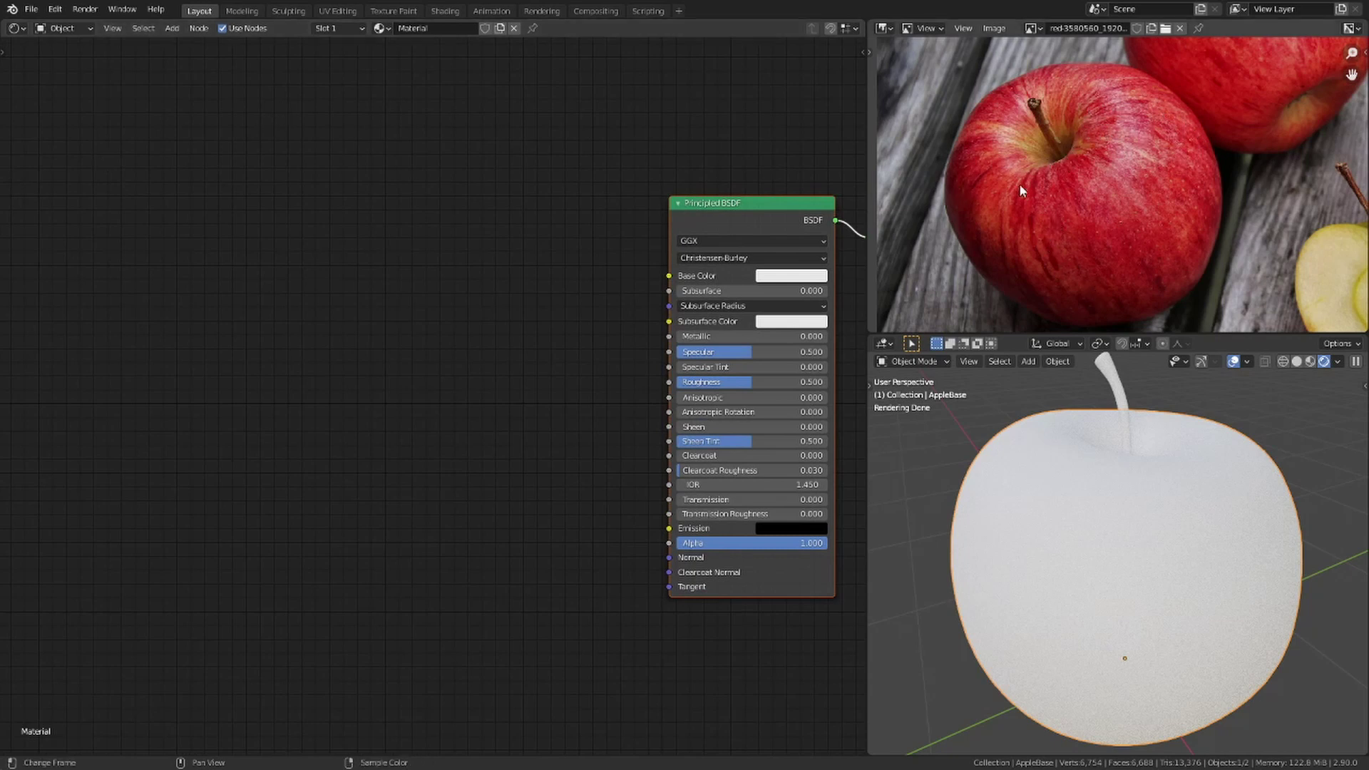
key("shift+a")
left_click(331, 251)
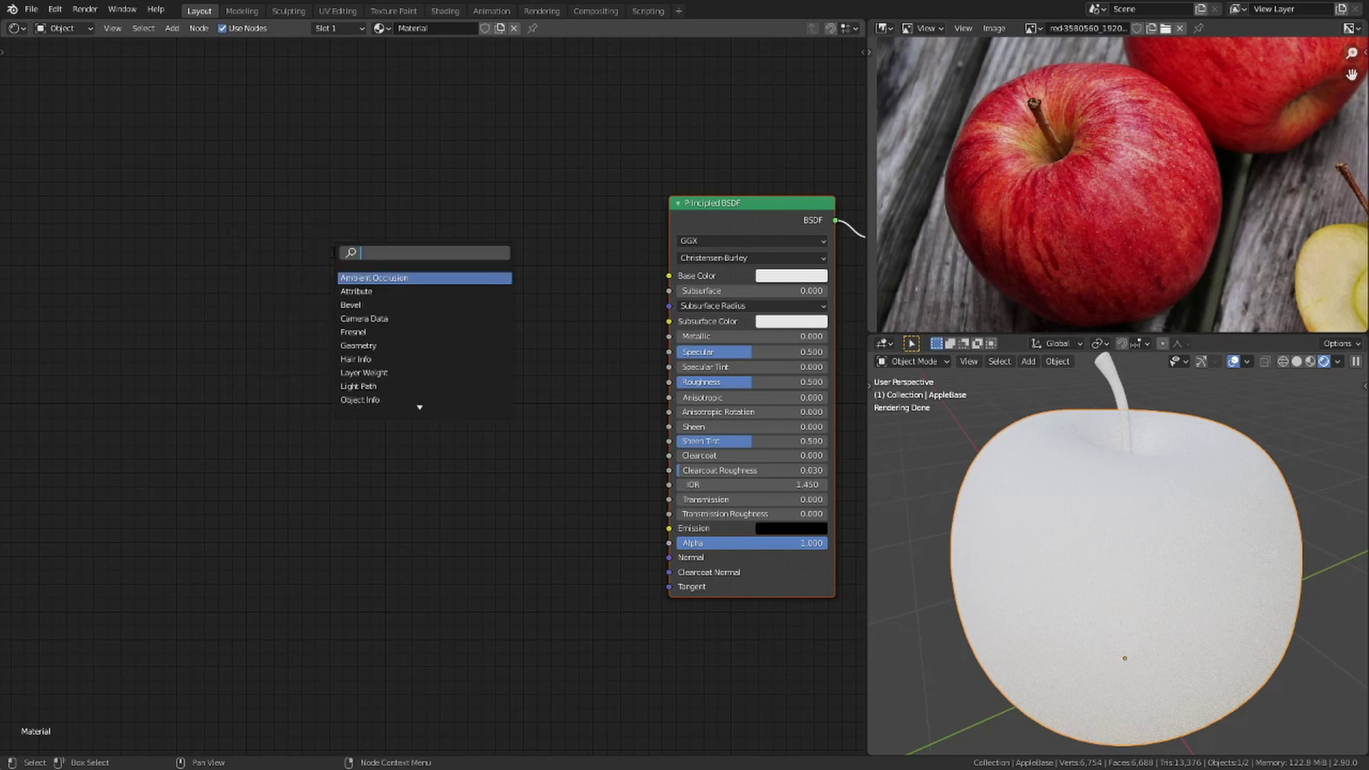
type("col")
left_click(360, 291)
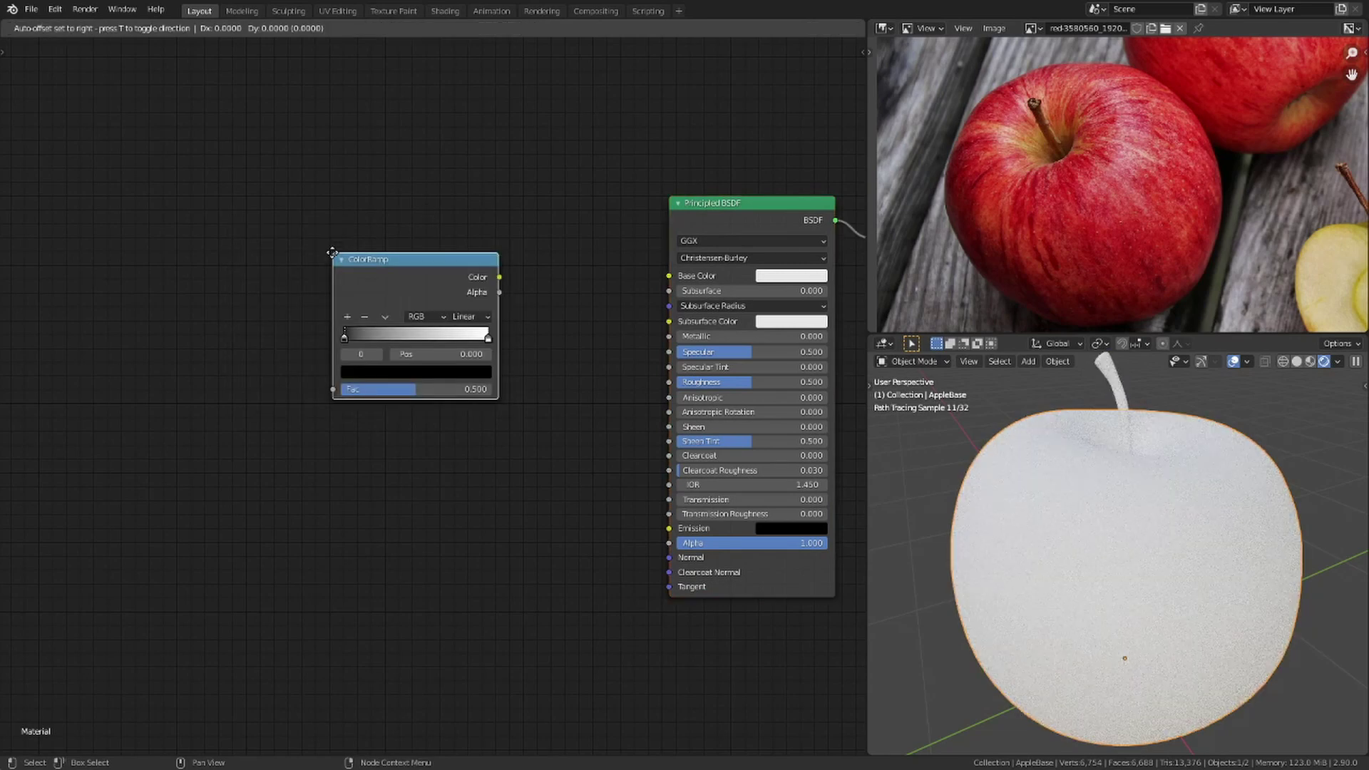
left_click(468, 282)
left_click_drag(610, 266, 668, 276)
left_click_drag(534, 269, 560, 272)
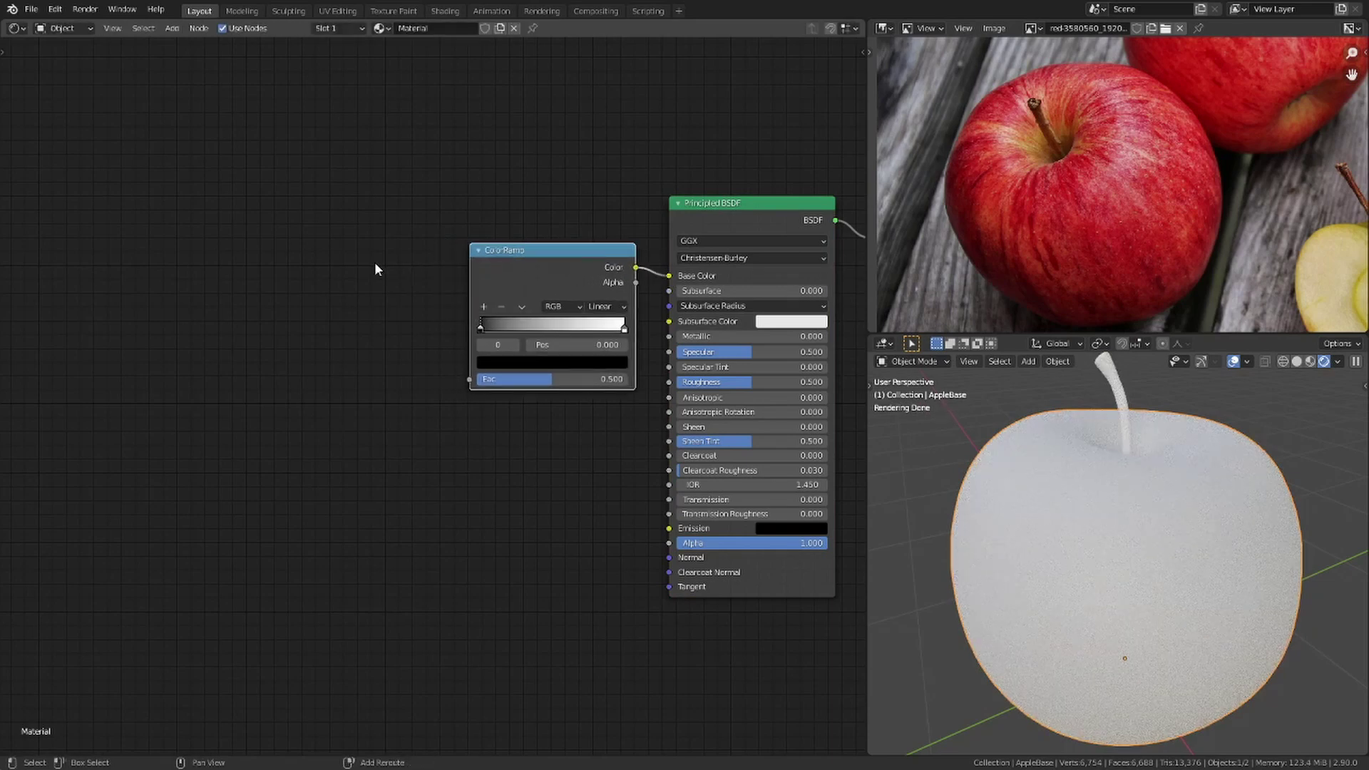
- Add a Noise Texture driving the ColorRamp Fac, with a Mapping node to its left
key("shift+a")
type("noise")
key("Return")
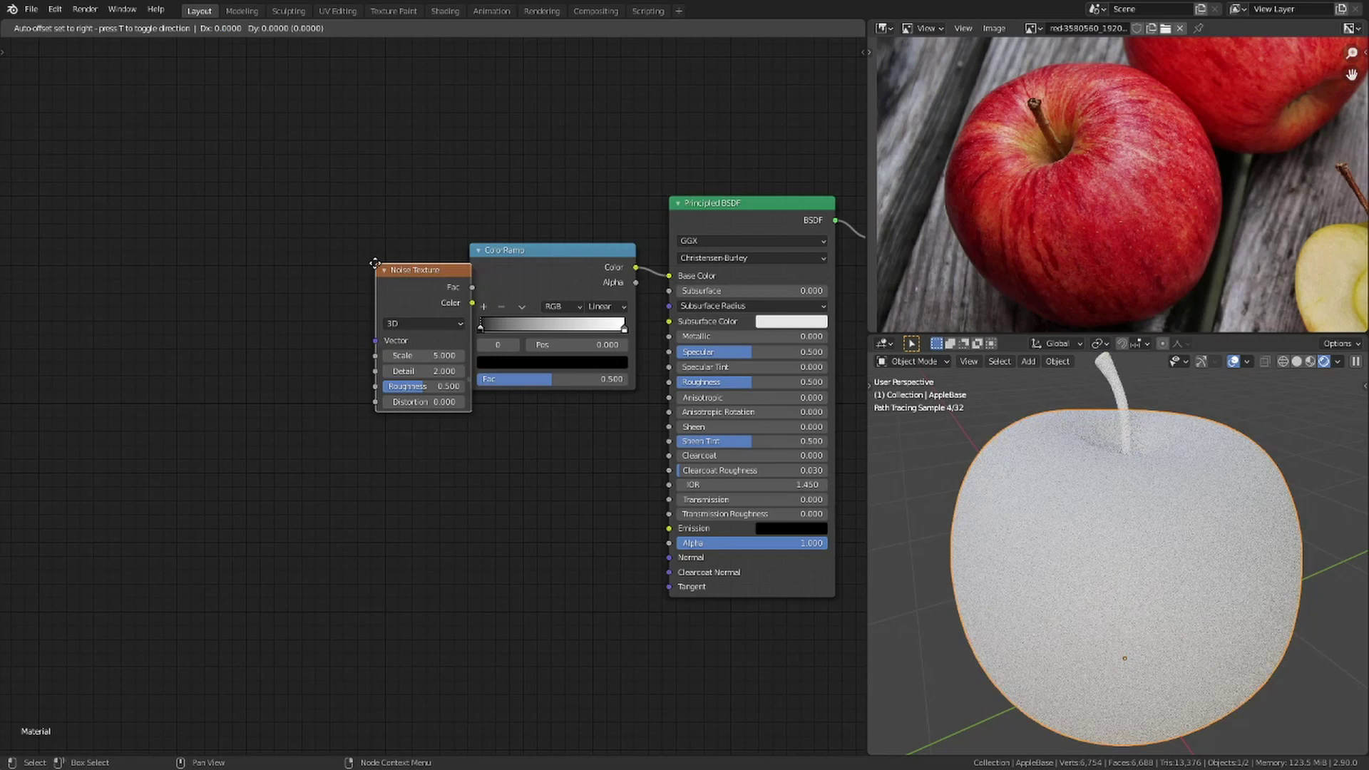
left_click(352, 246)
left_click_drag(449, 267, 469, 379)
key("shift+a")
left_click(288, 314)
type("mapping")
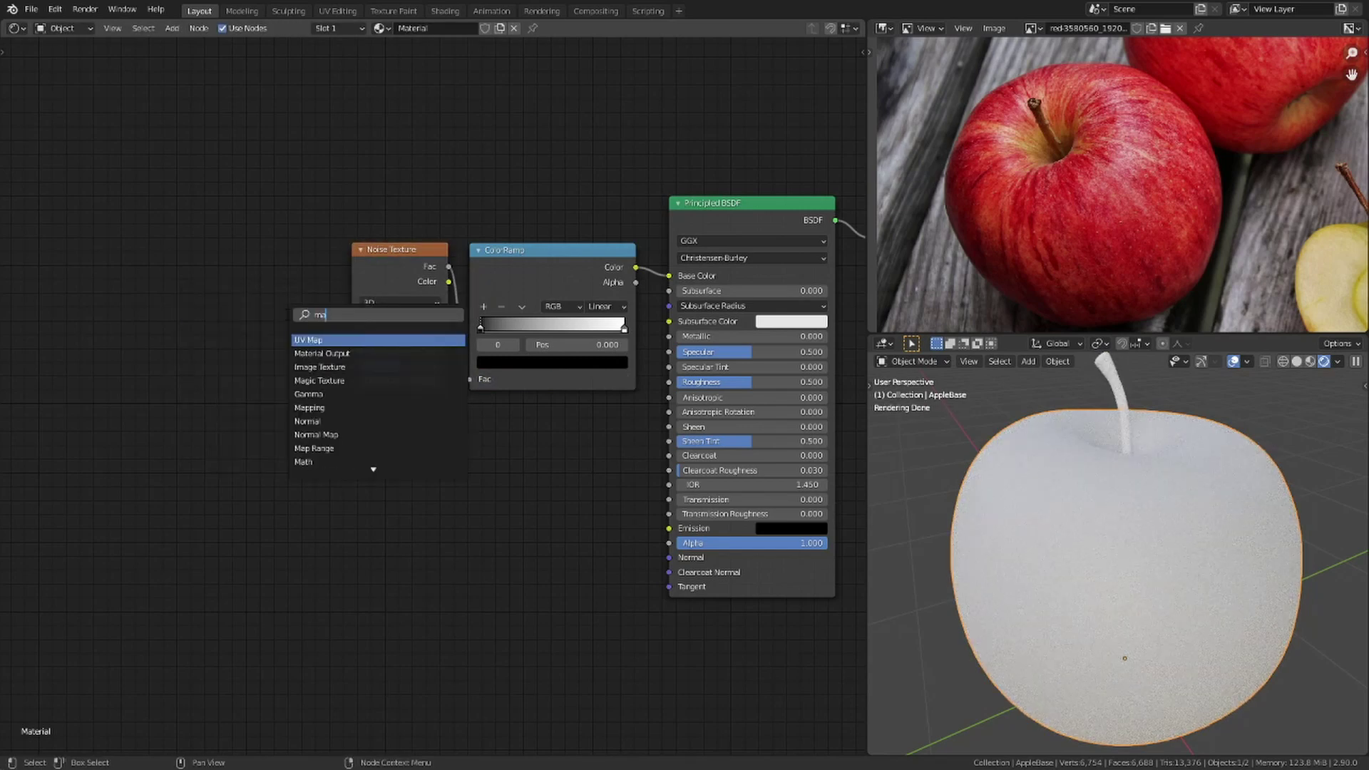
key("Return")
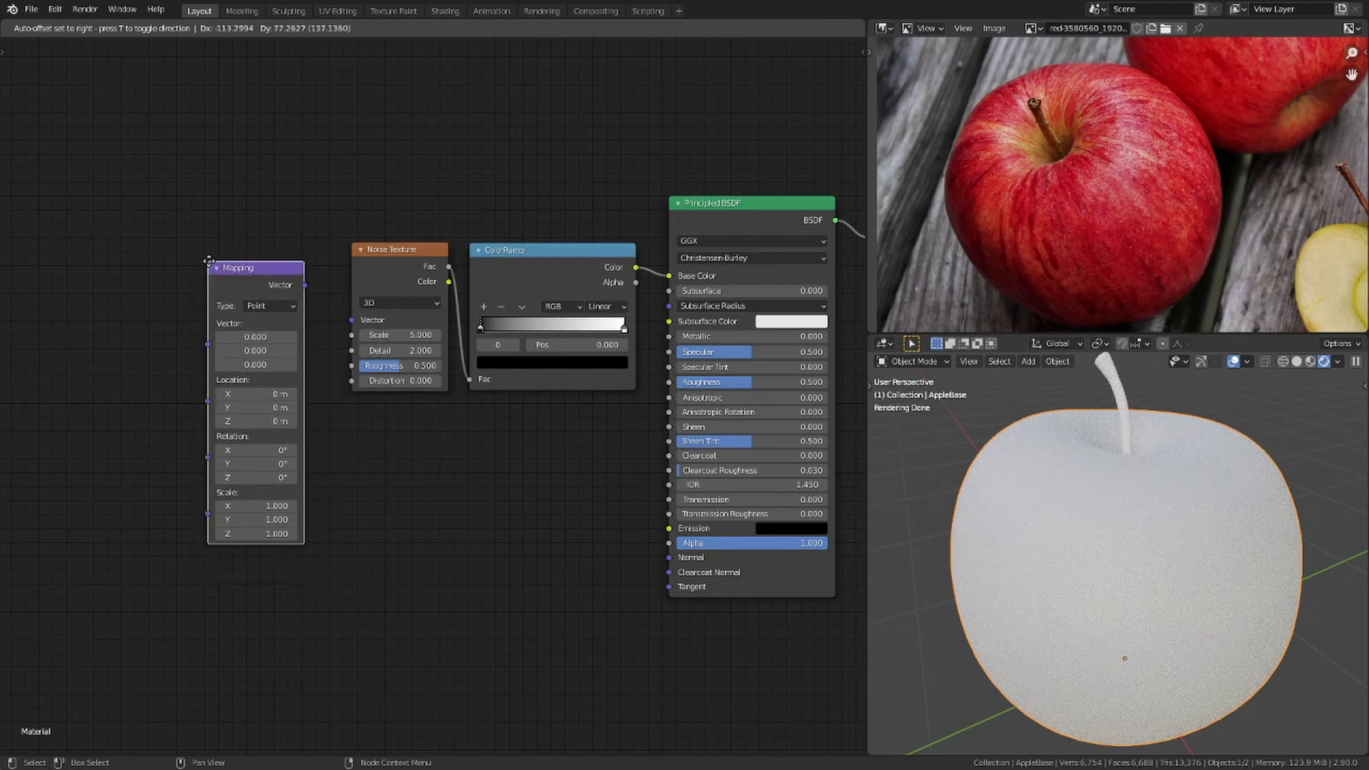
left_click(217, 255)
- Add a Texture Coordinate node feeding Object into Mapping, and tighten the ramp stops to about 0.845
key("shift+a")
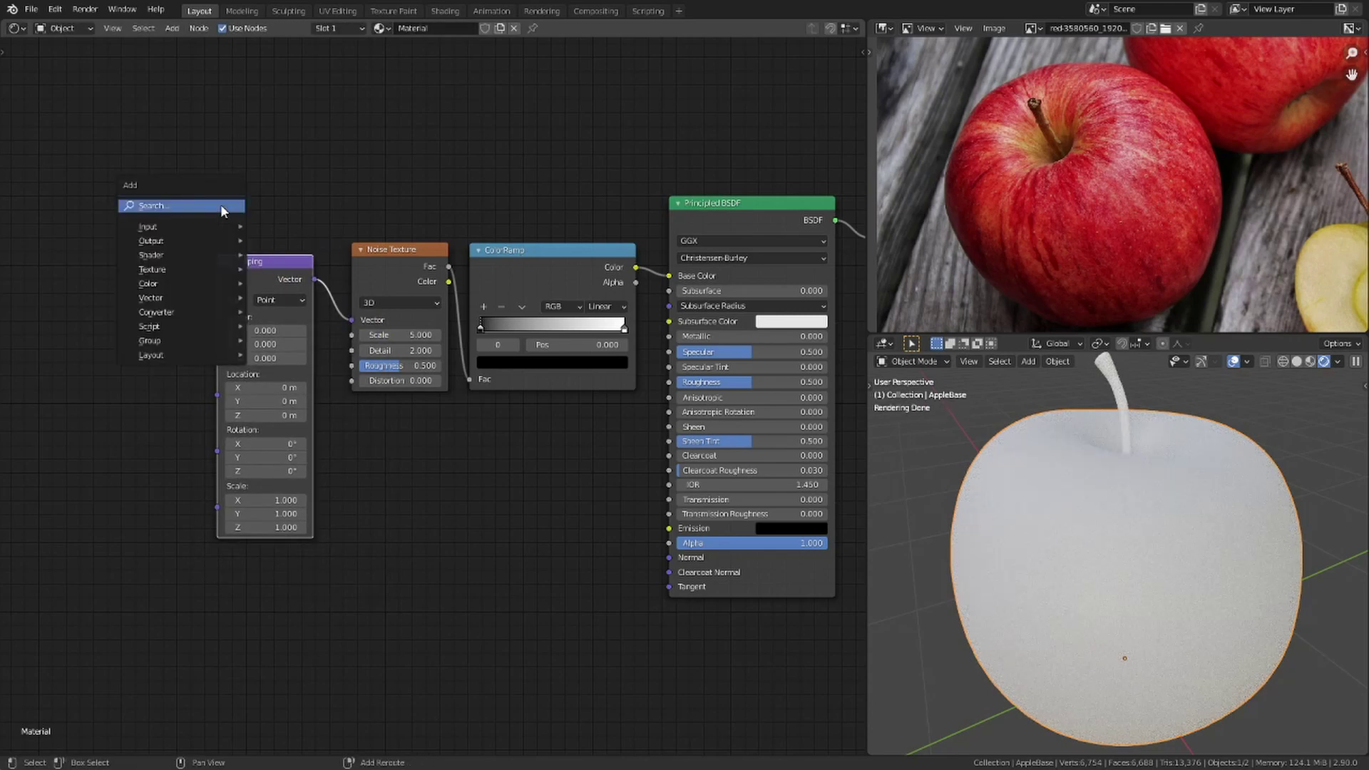
left_click(221, 204)
type("tex")
key("Return")
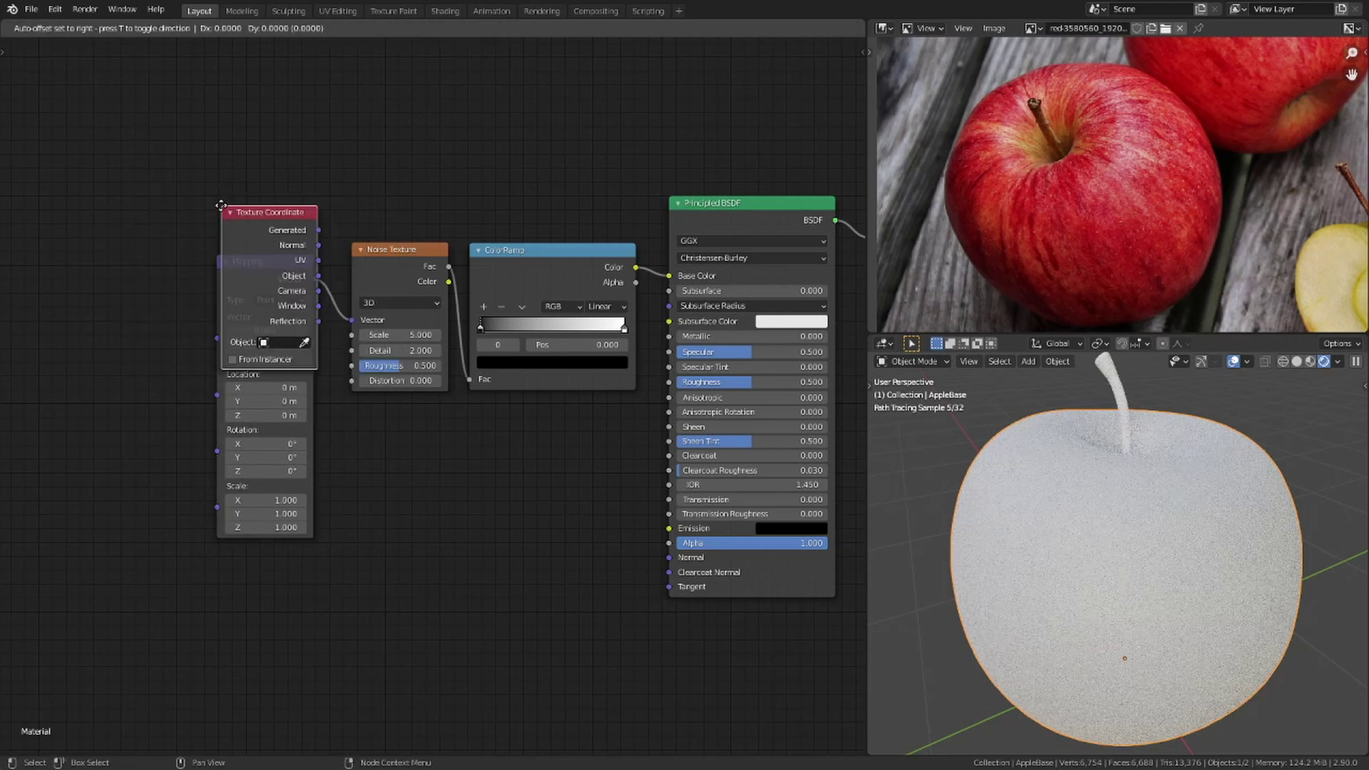
left_click(44, 264)
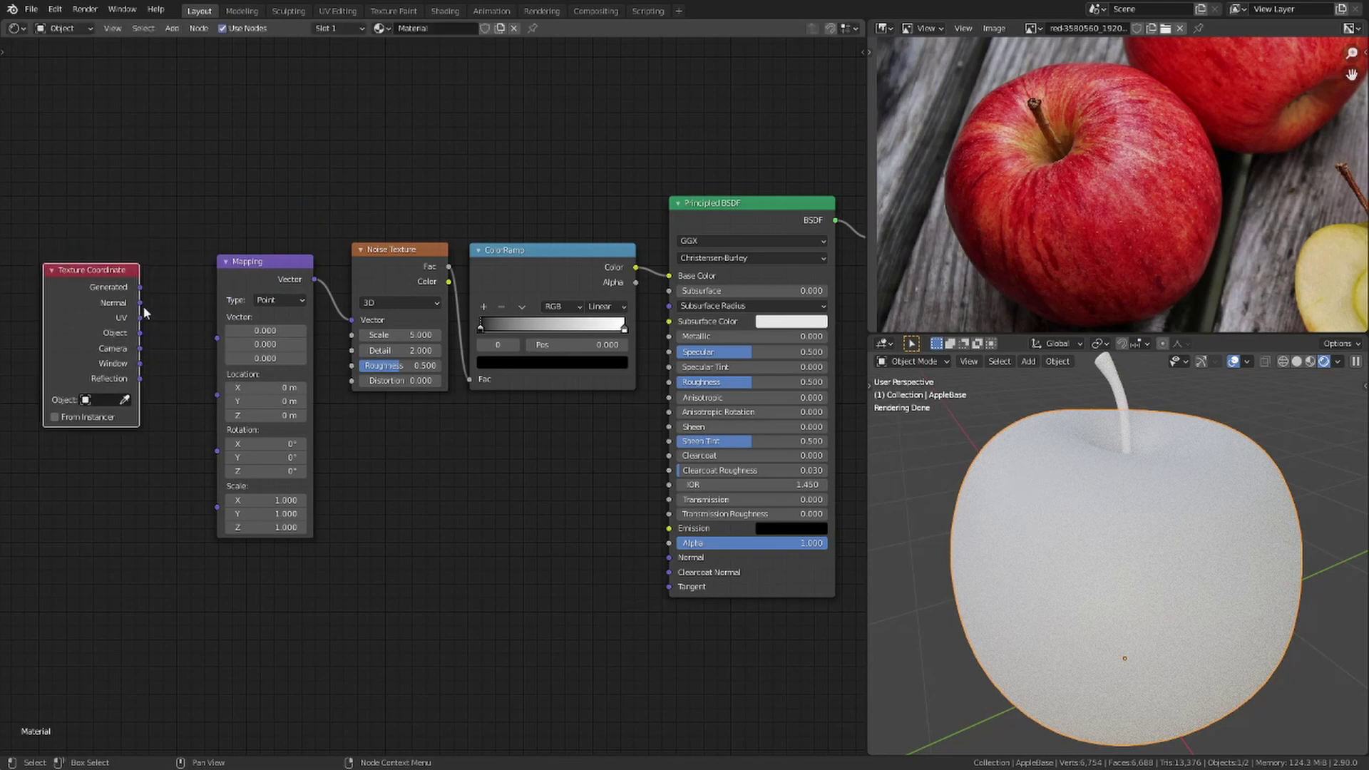
left_click_drag(140, 333, 212, 337)
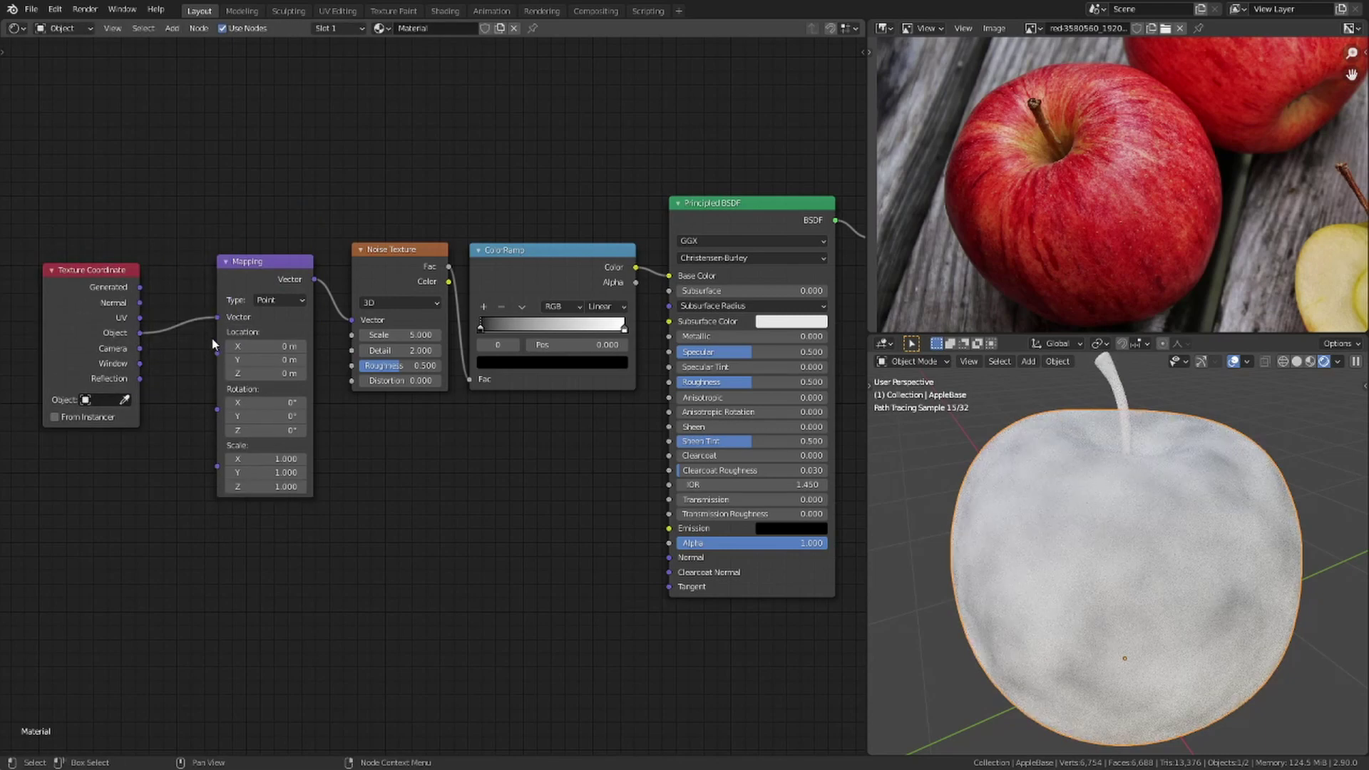
left_click_drag(481, 328, 498, 326)
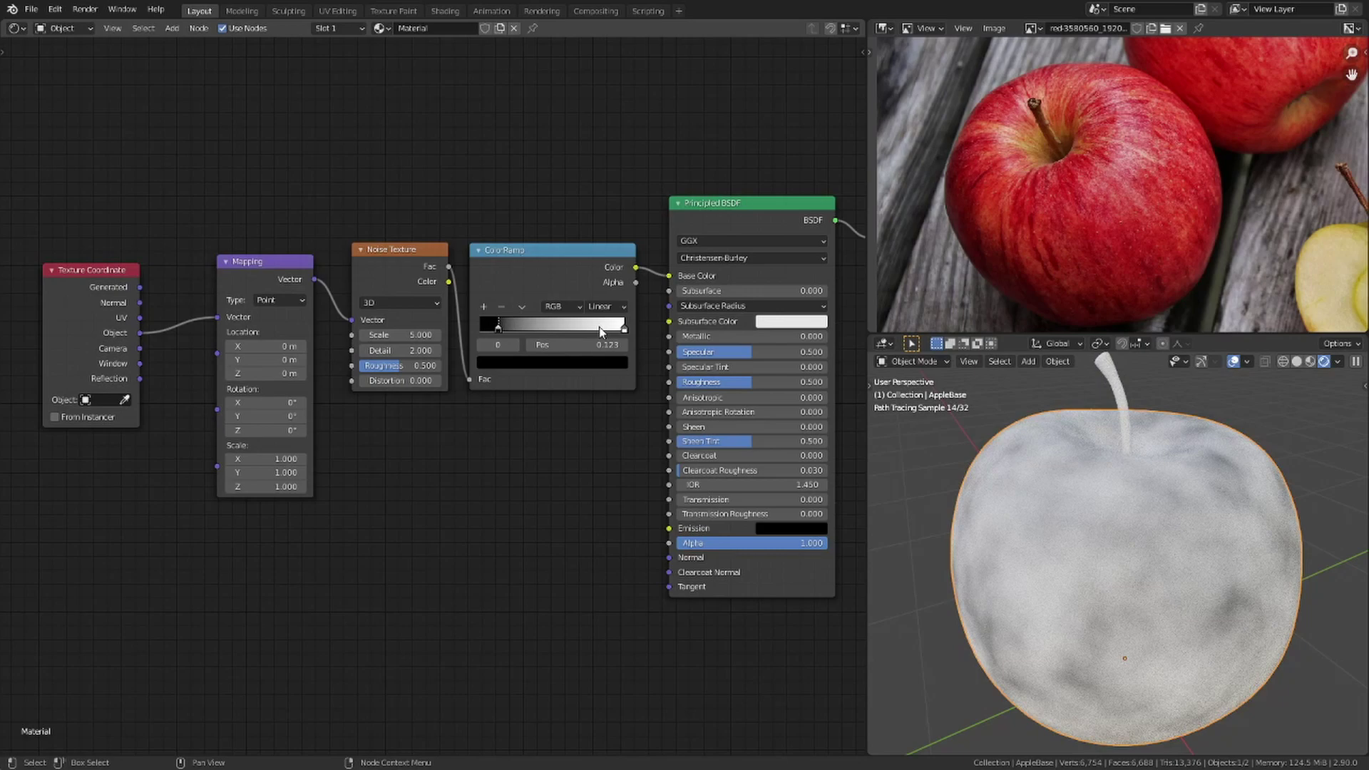
left_click_drag(624, 326, 602, 328)
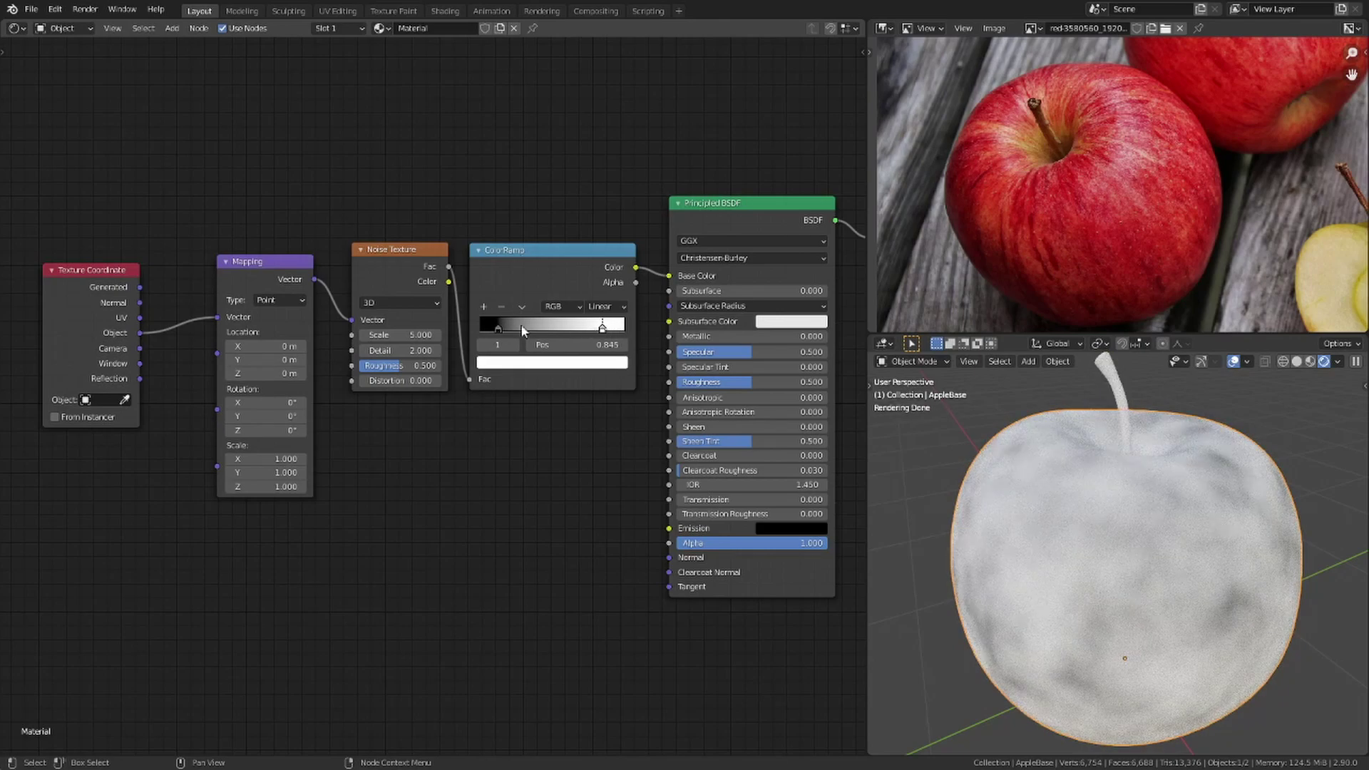
- Set Noise scale 26 and detail 16, Mapping type Normal, and Mapping Scale Z 2.8
left_click_drag(400, 334, 376, 362)
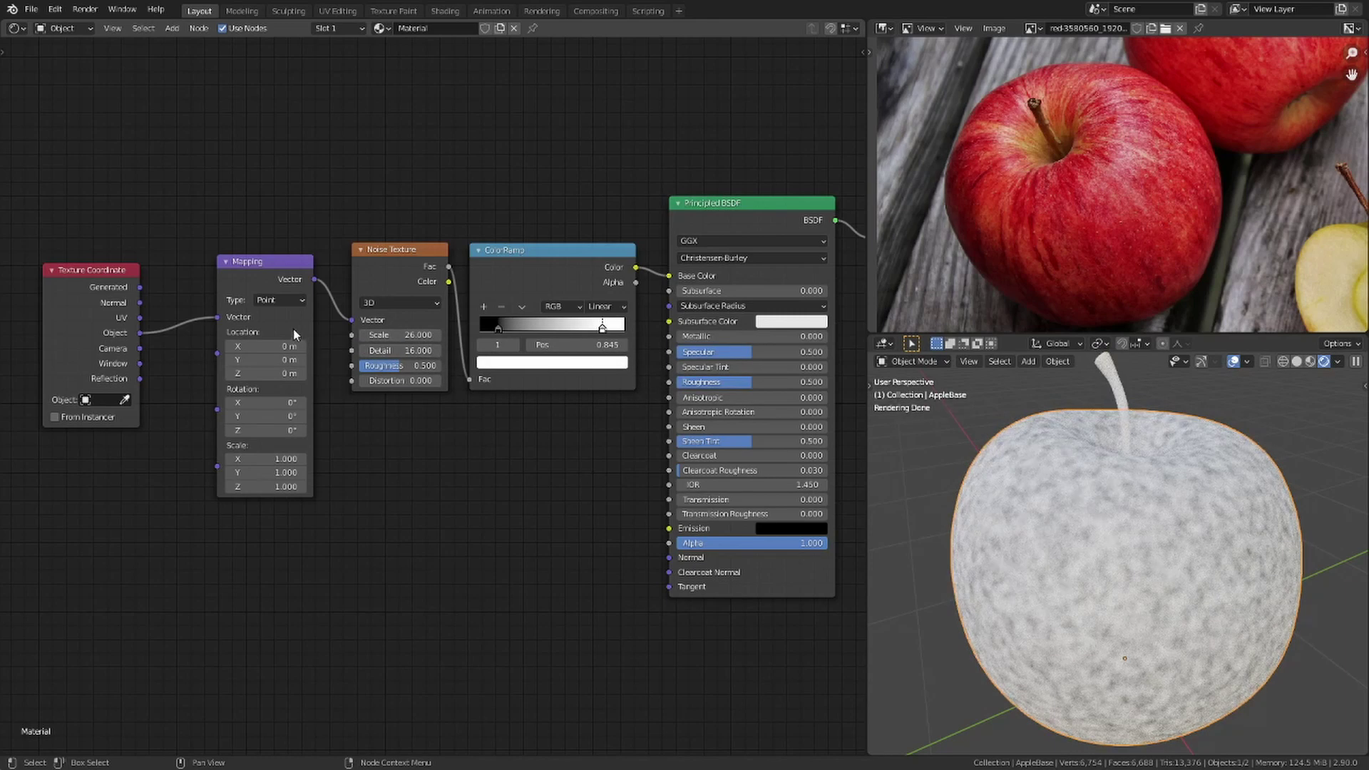
left_click(280, 299)
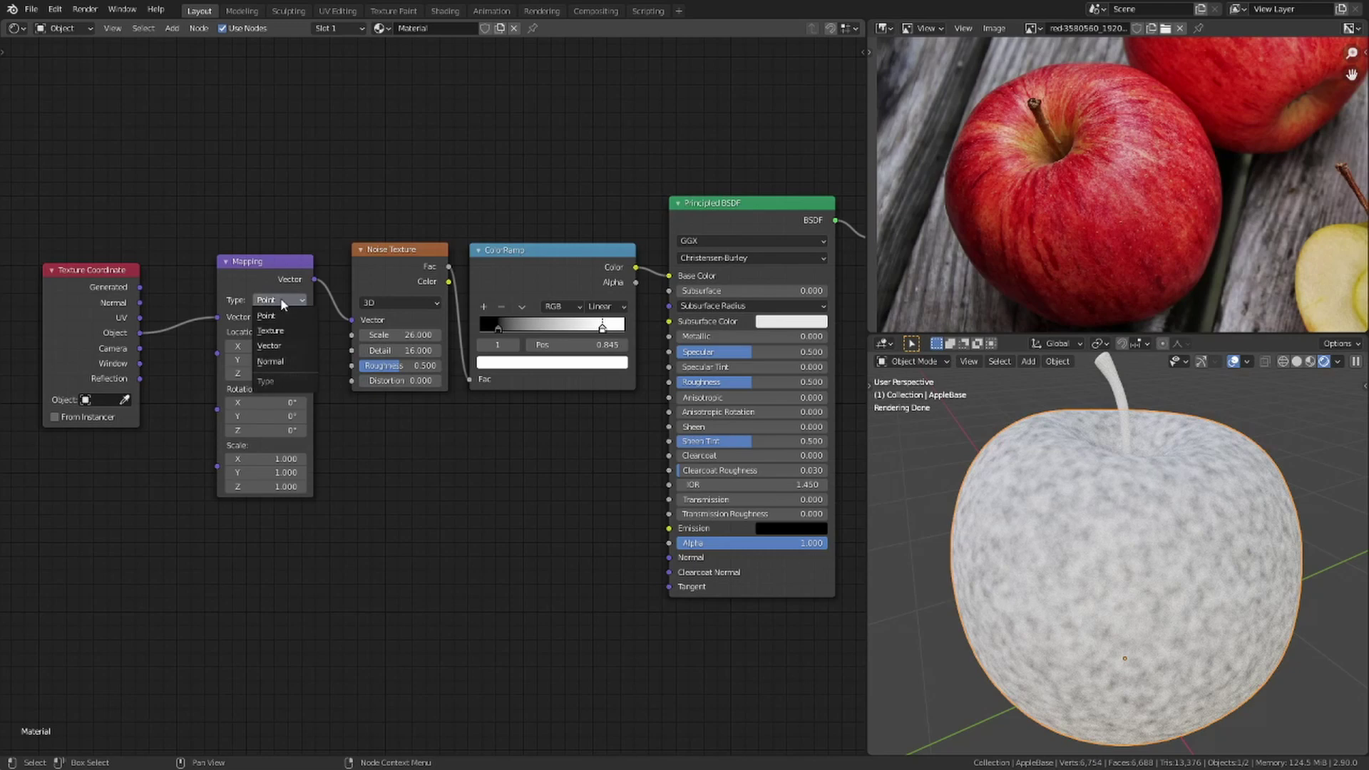
left_click(298, 361)
mouse_move(271, 430)
left_mouse_down()
mouse_move(449, 429)
mouse_move(426, 430)
left_mouse_up()
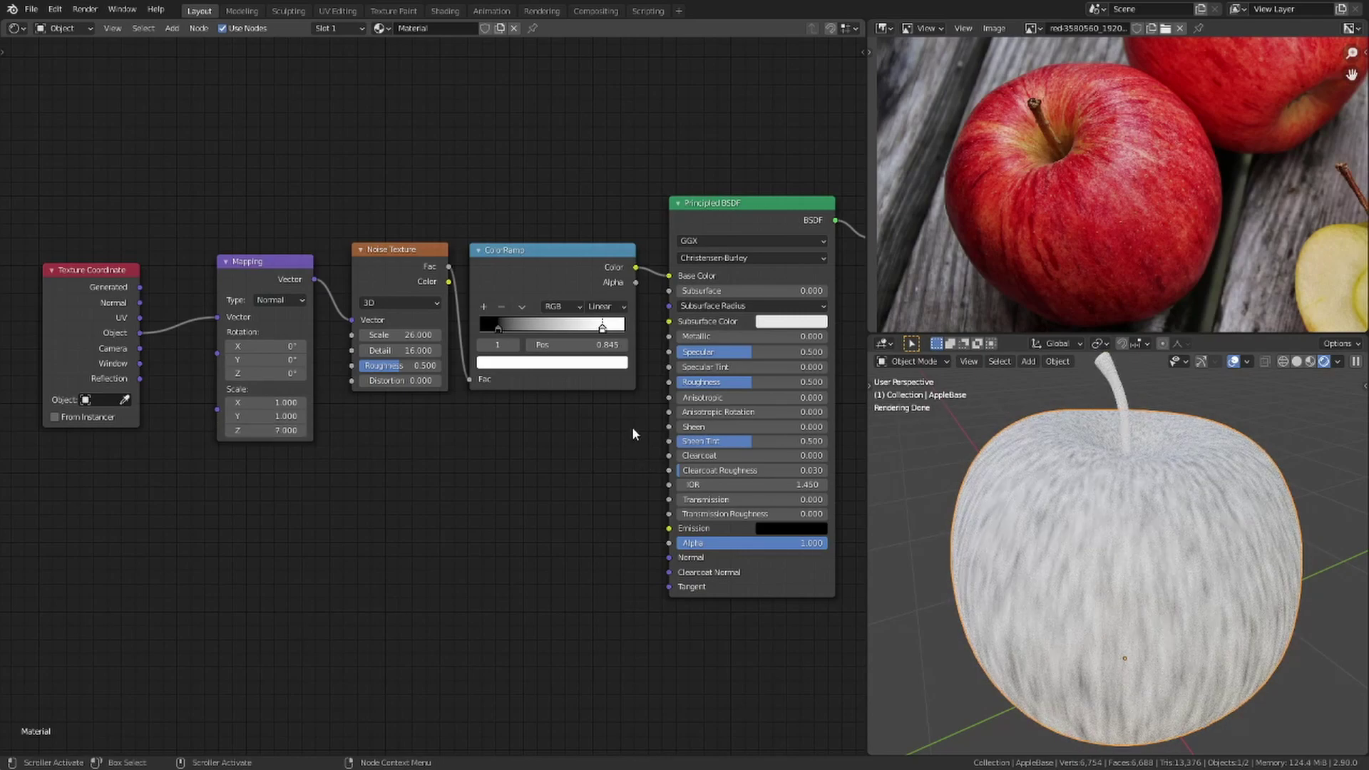
scroll(634, 405, "up", 2)
- Colour the ramp's first stop saturated yellow and its second stop slightly darkened red
middle_click_drag(604, 449, 580, 468)
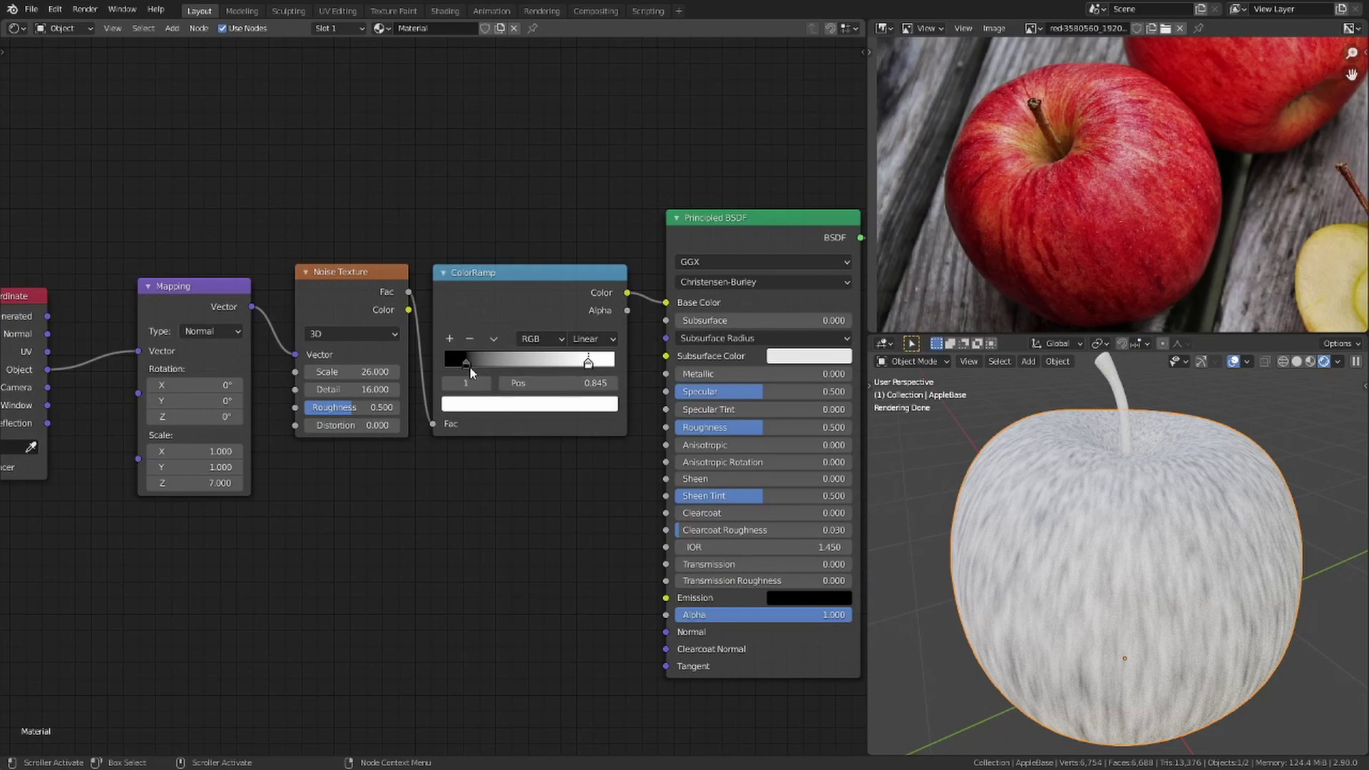
left_click(466, 364)
left_click(476, 404)
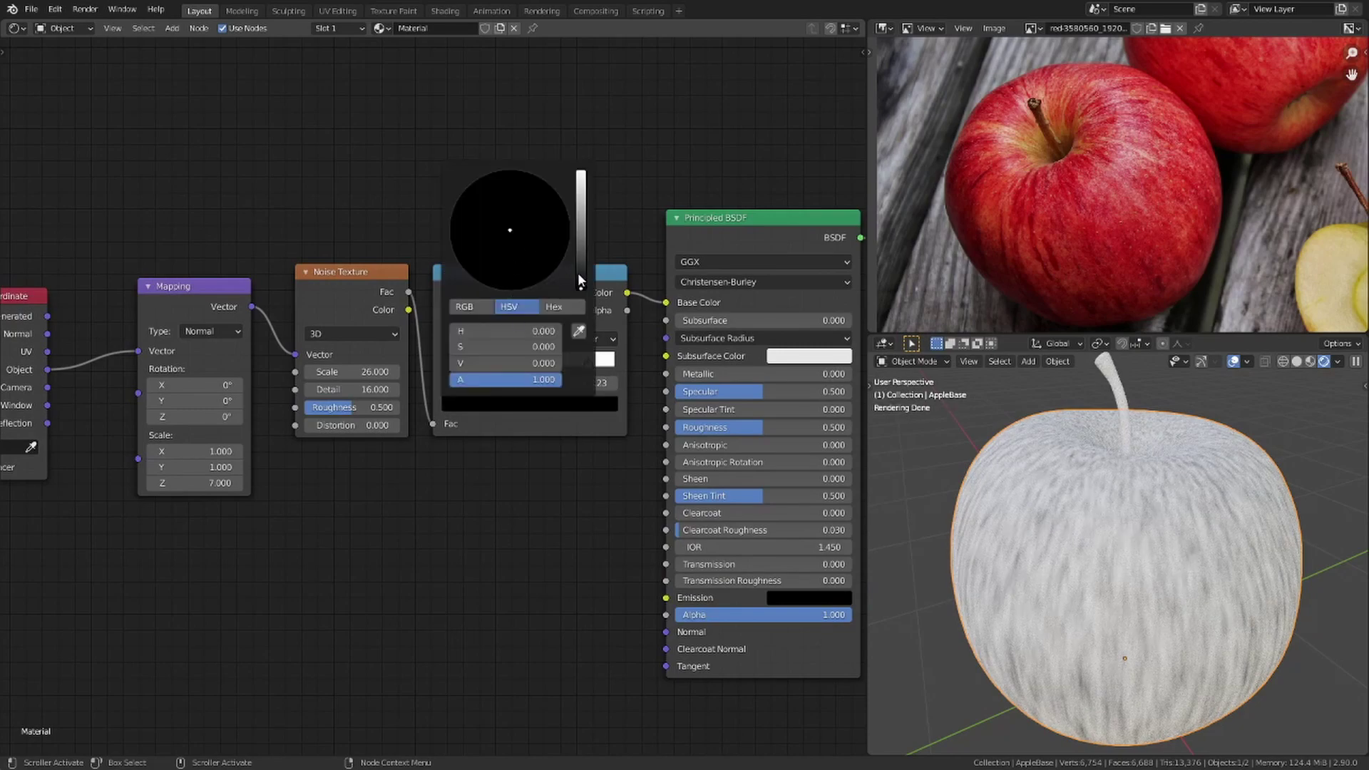
left_click_drag(579, 280, 581, 182)
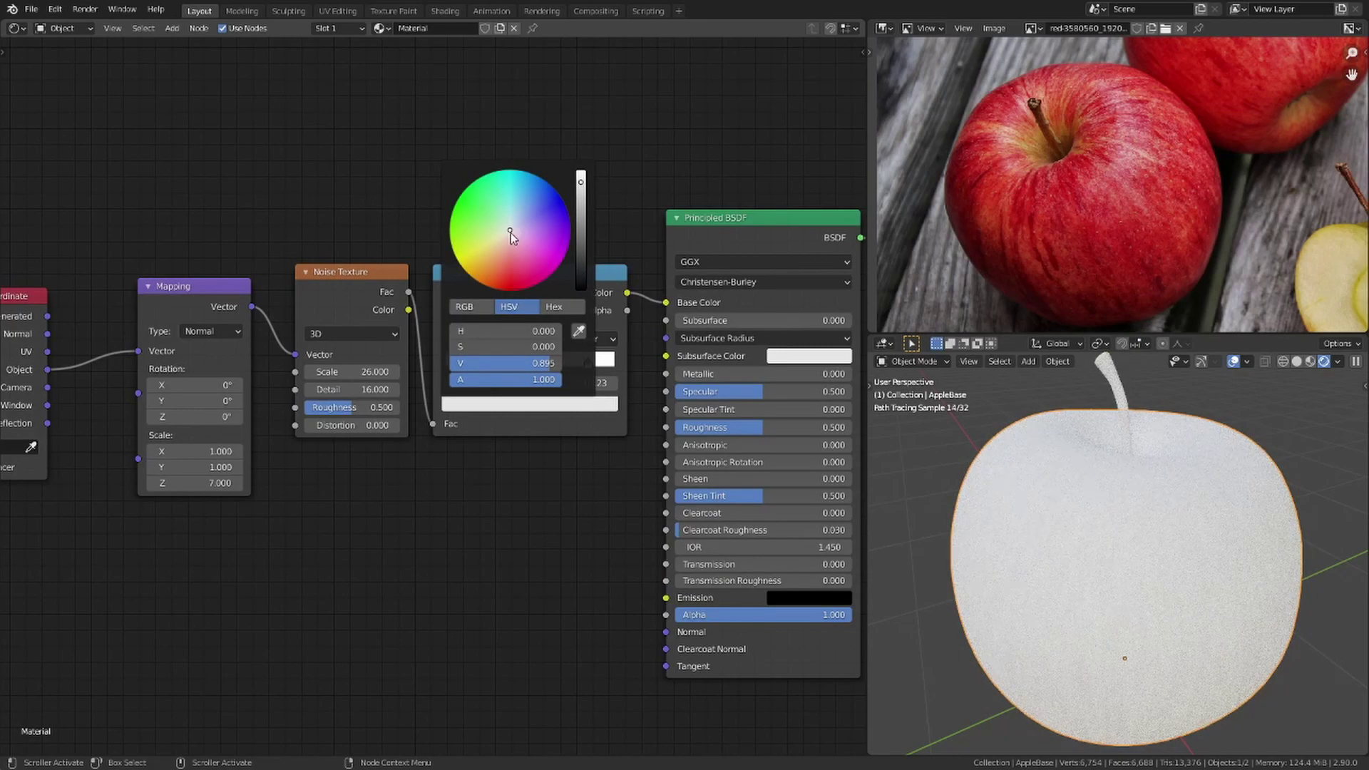
left_click_drag(510, 238, 469, 267)
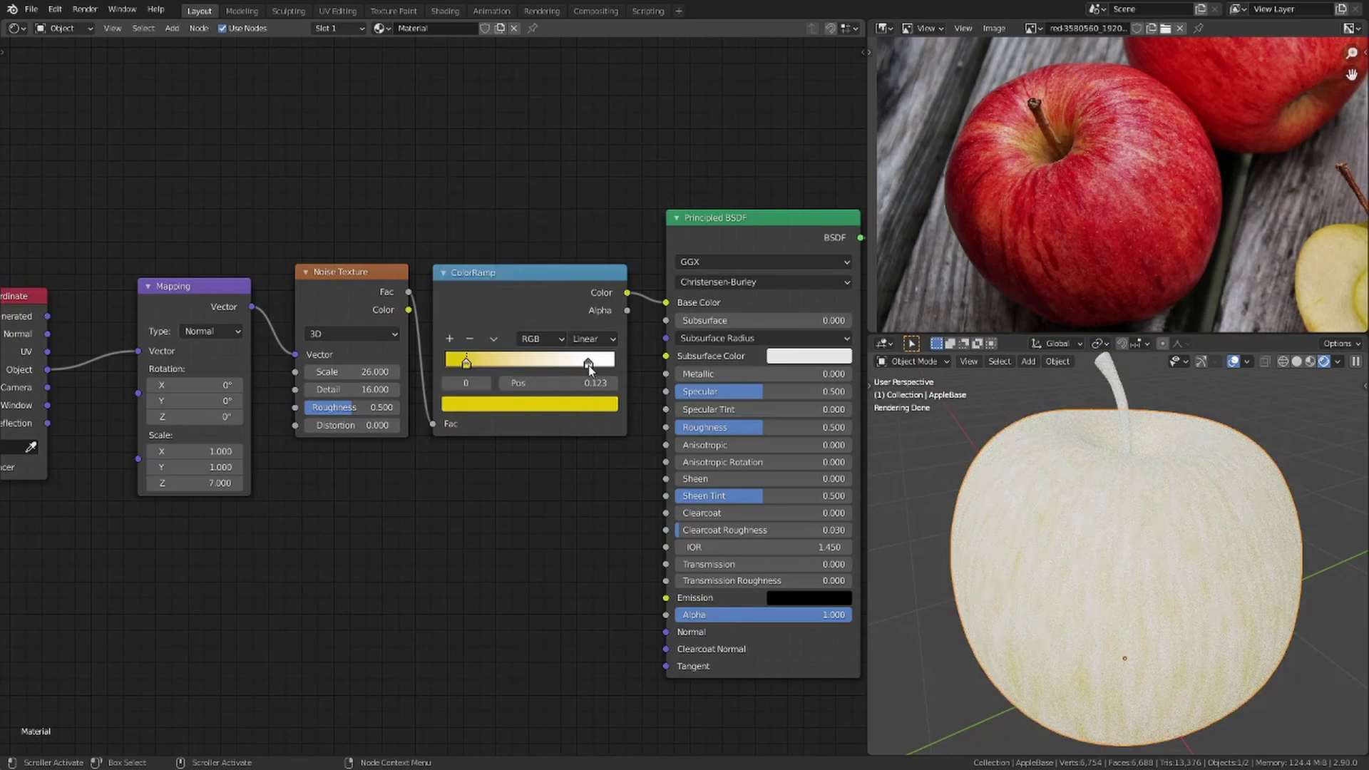
left_click(588, 363)
left_click(576, 405)
left_click_drag(539, 253, 509, 282)
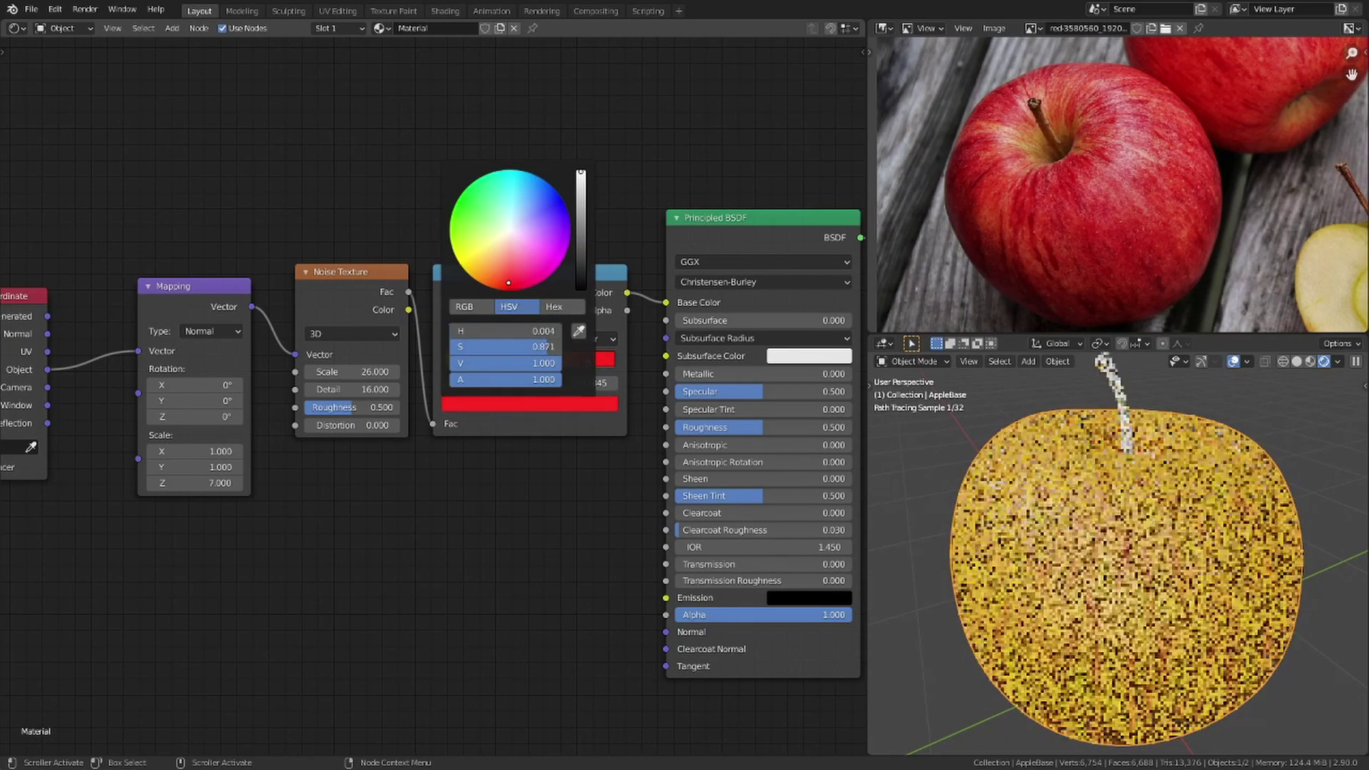
left_click_drag(581, 207, 581, 180)
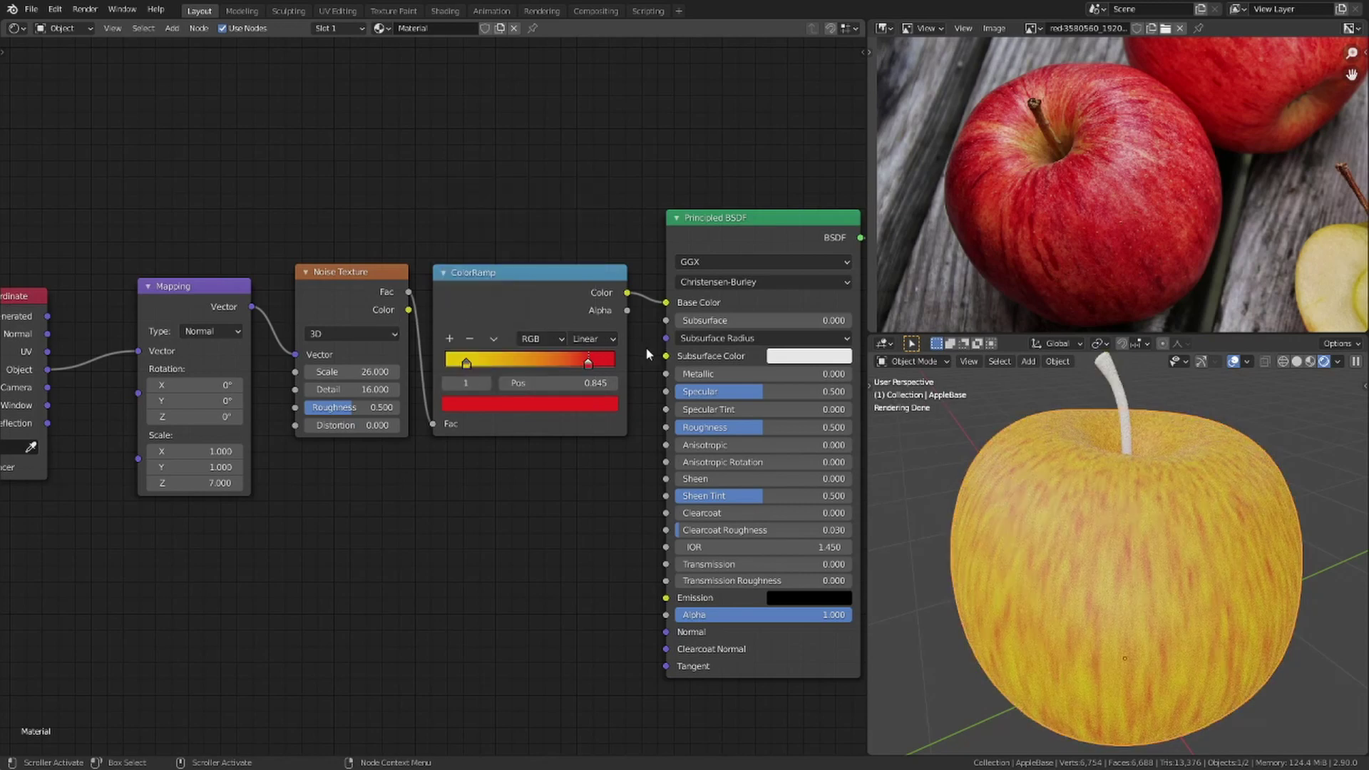
- Switch the ramp to B-Spline, put yellow at the start, add a stop, and move red to 0.250
left_click(585, 340)
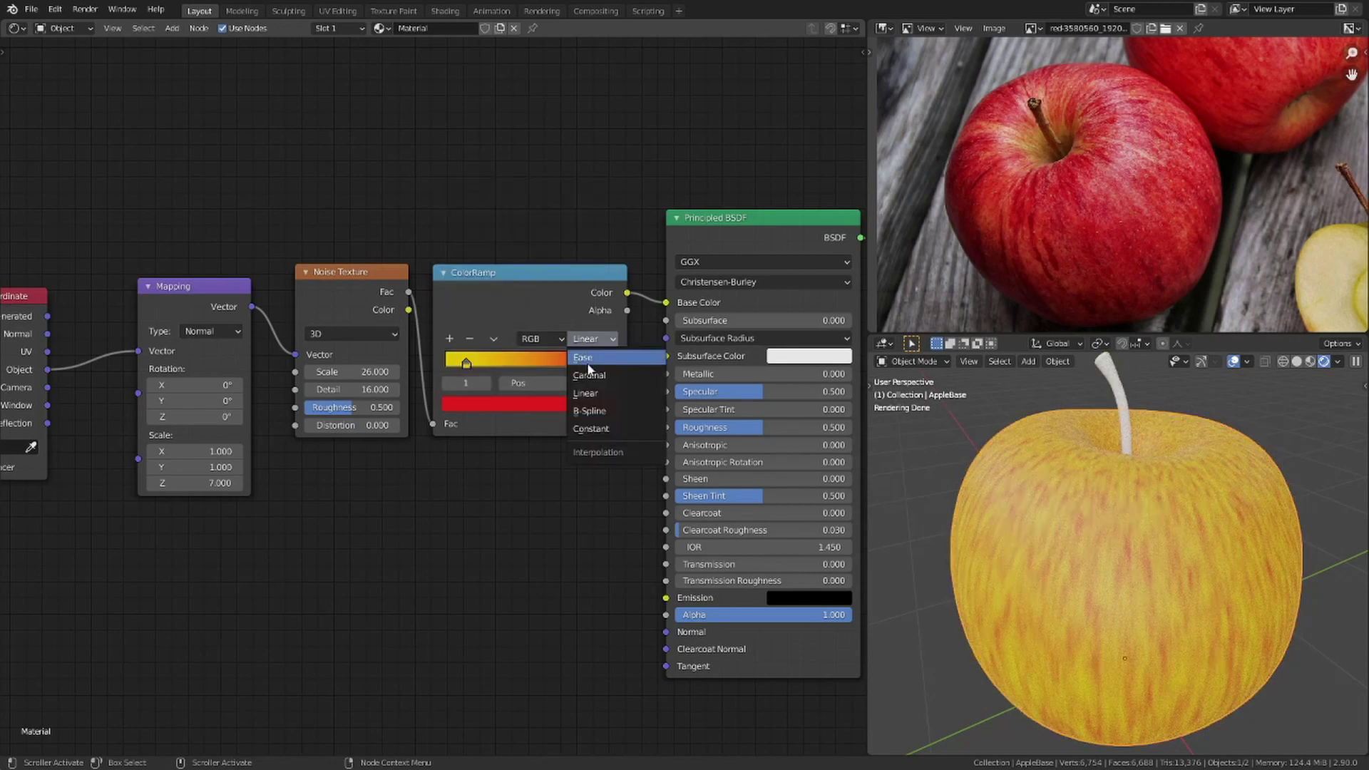
left_click(617, 411)
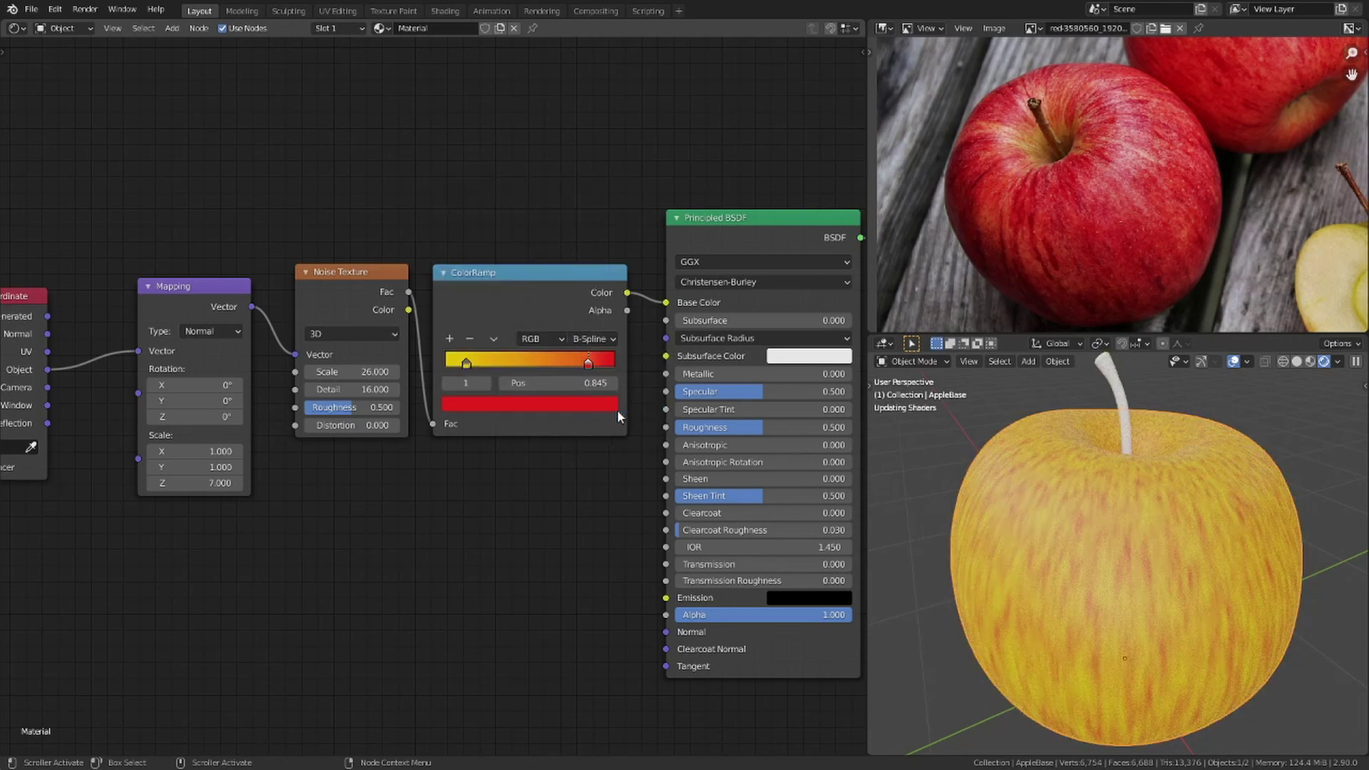
left_click_drag(480, 361, 460, 365)
left_click(480, 363, "ctrl")
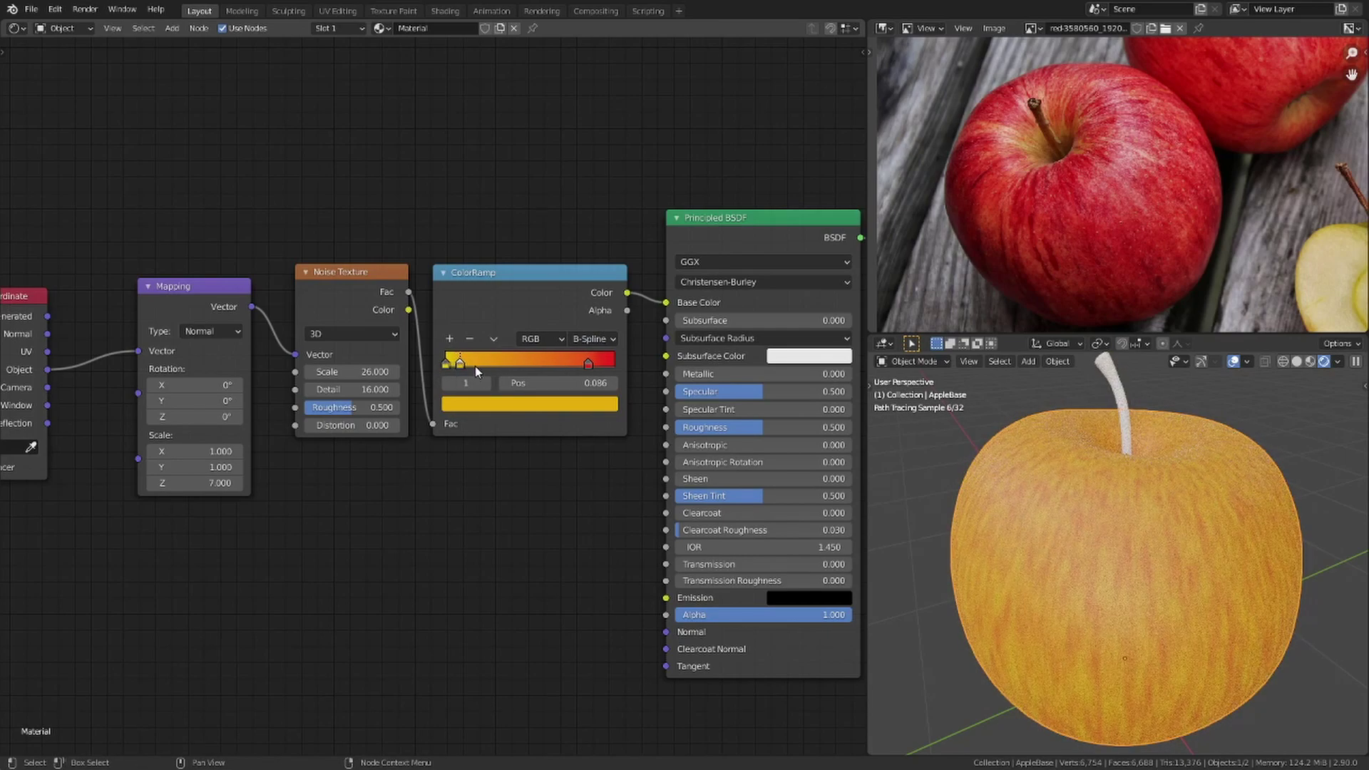
left_click(587, 362)
left_click_drag(587, 363, 487, 363)
- Check the new colouring on the apple and box-select the Noise Texture and ColorRamp nodes
middle_click_drag(1225, 474, 1236, 553)
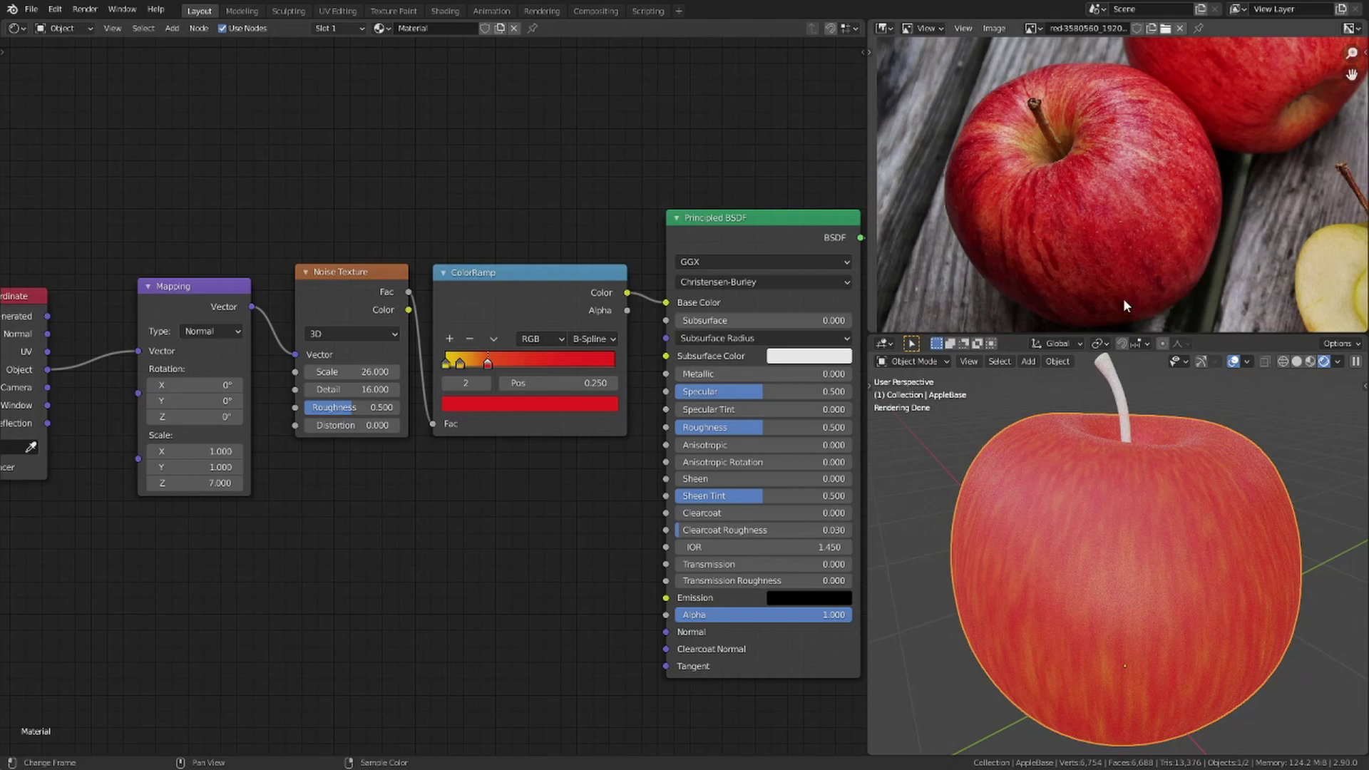
scroll(1114, 165, "up", 1)
scroll(1114, 165, "up", 3)
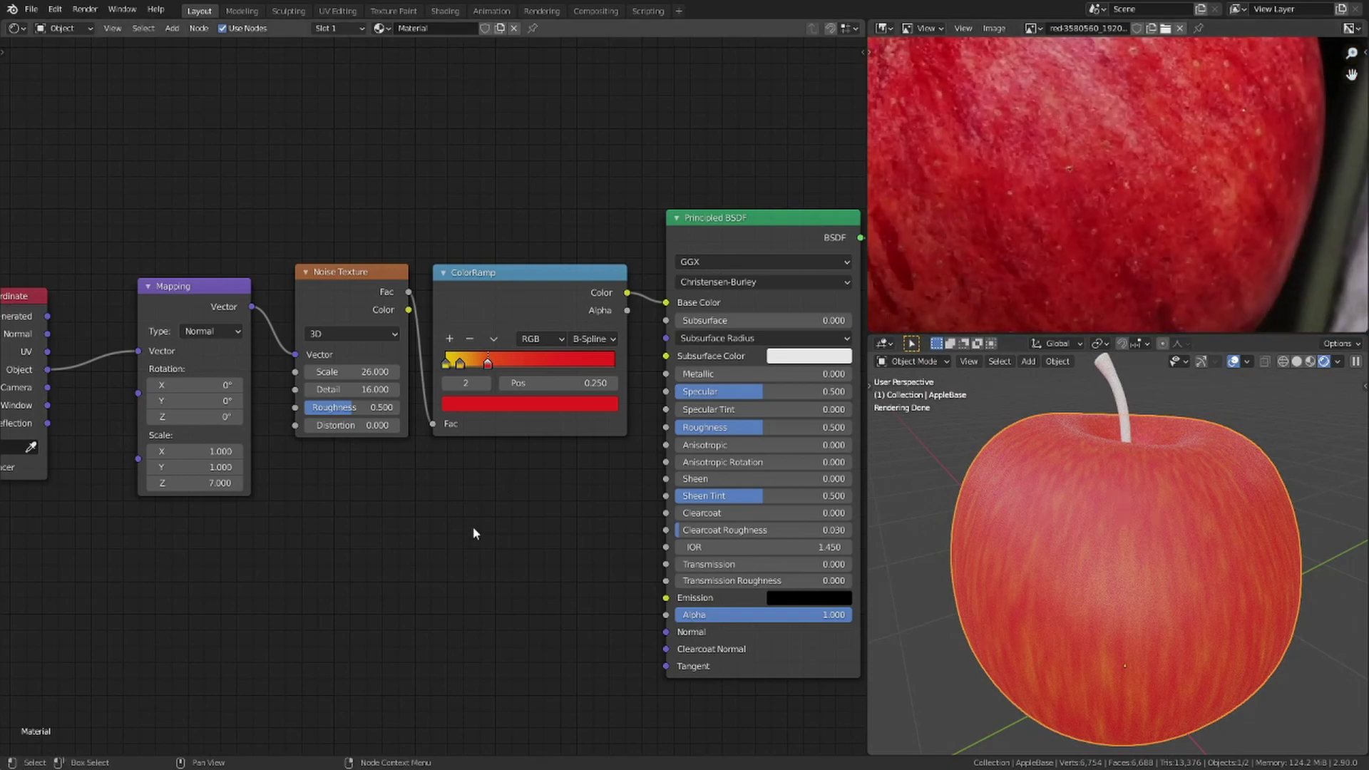
middle_click_drag(473, 535, 657, 398)
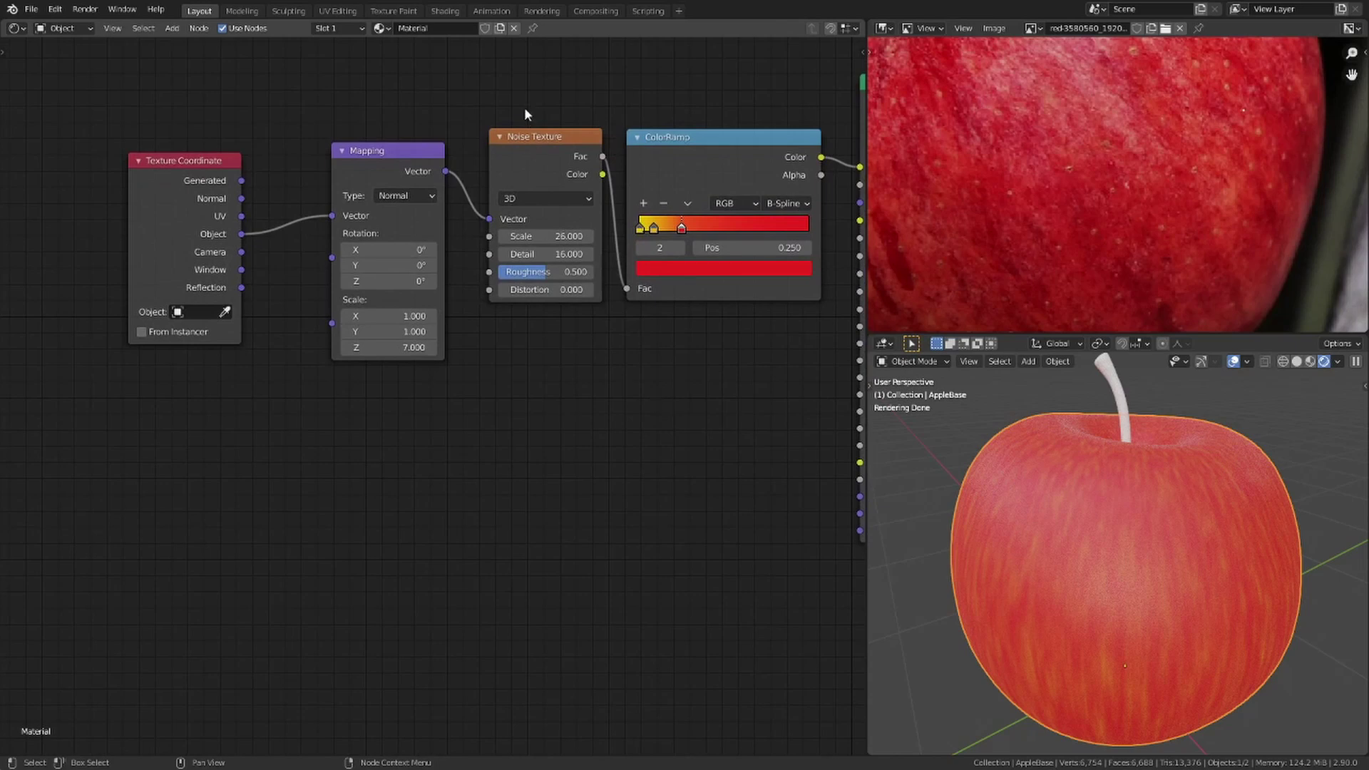
left_click_drag(524, 114, 744, 272)
- Duplicate the noise and ramp pair below, linking Object coordinates in and its Color to Base Color
key("shift+d")
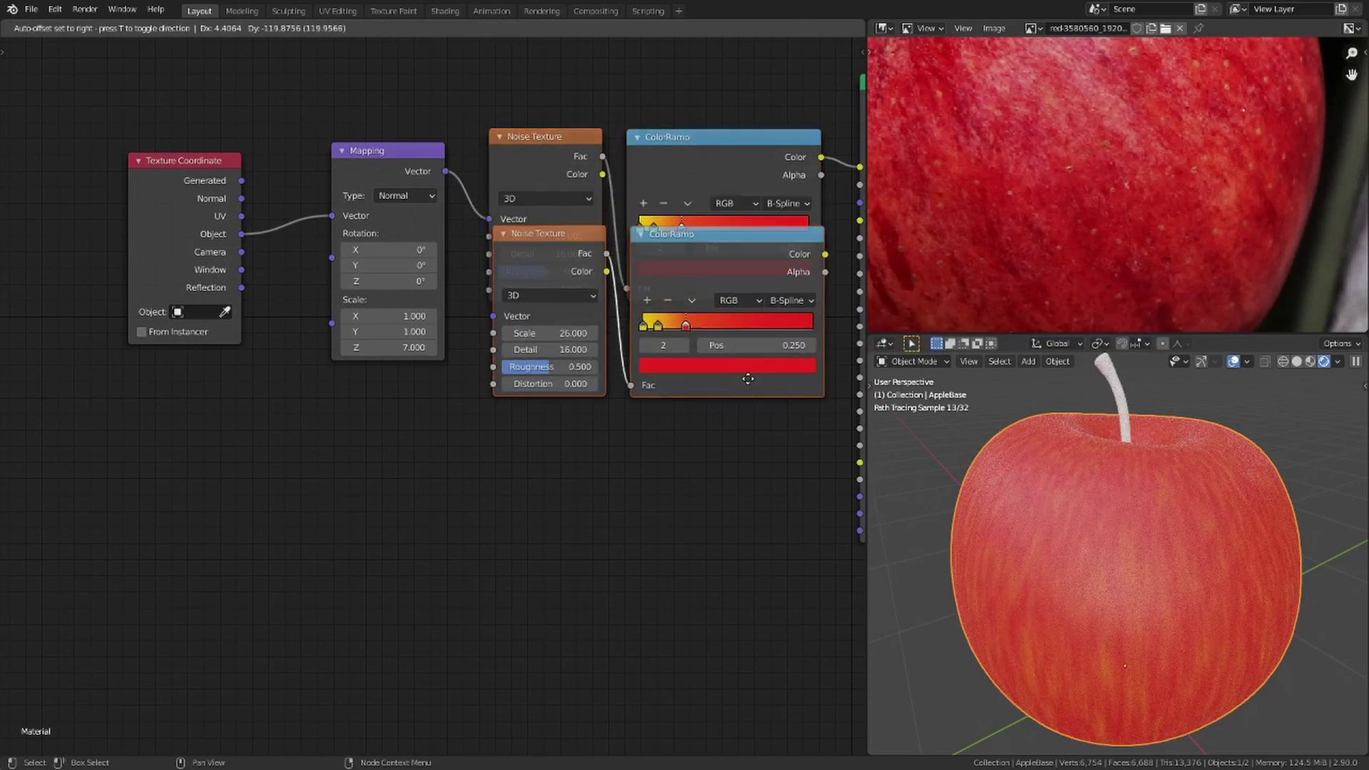
left_click(746, 496)
middle_click_drag(691, 577, 561, 564)
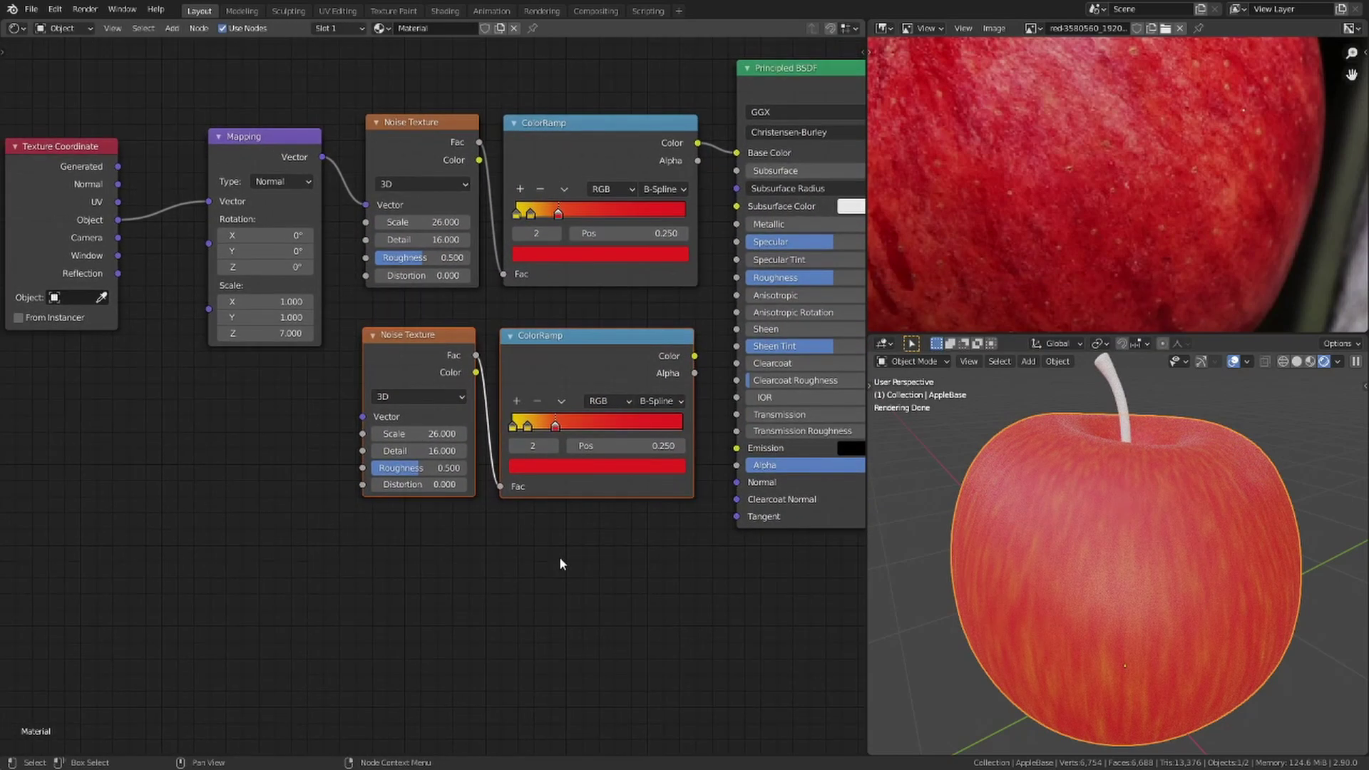
left_click_drag(120, 221, 363, 416)
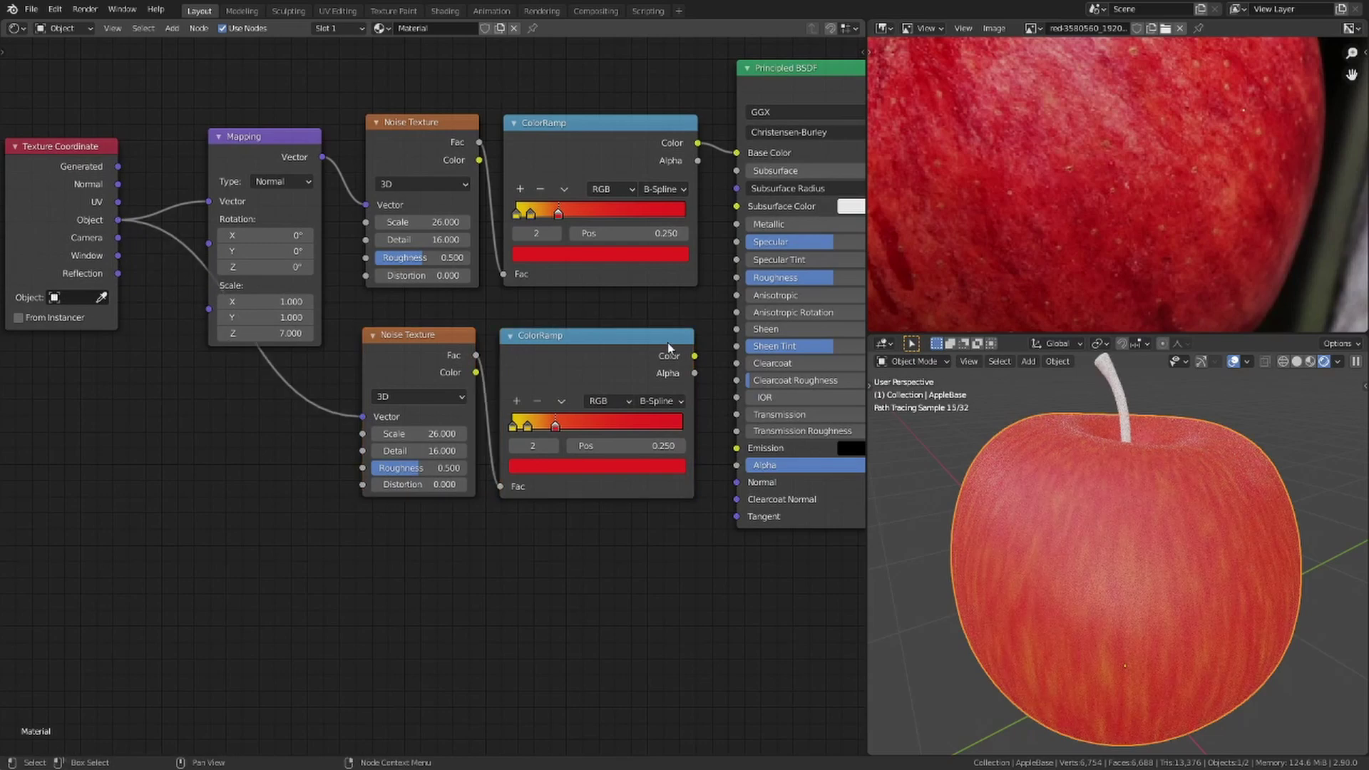
left_click_drag(695, 356, 736, 152)
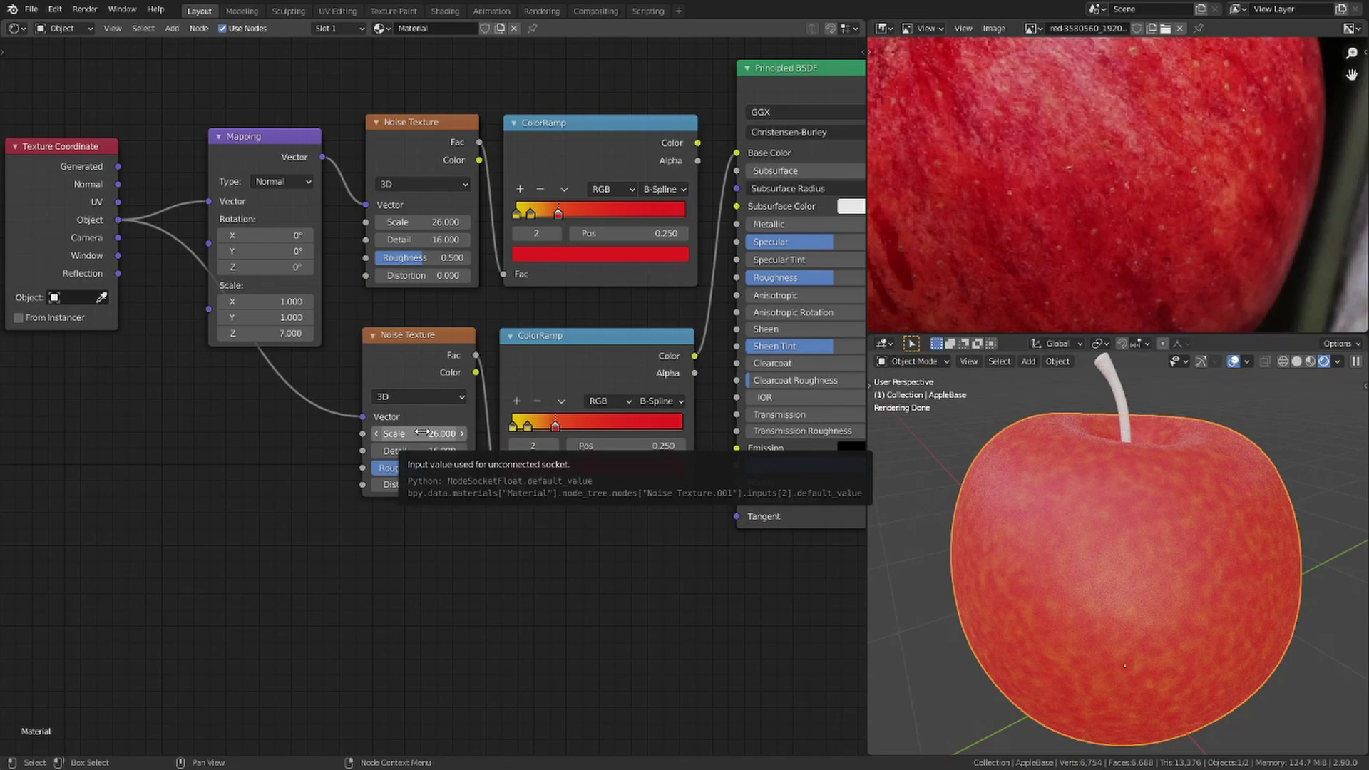
- Set the lower noise scale to 105.1 and move its red ramp stop to 0.305
mouse_move(423, 433)
left_mouse_down()
mouse_move(515, 451)
mouse_move(524, 429)
mouse_move(610, 444)
left_mouse_up()
scroll(599, 409, "up", 2)
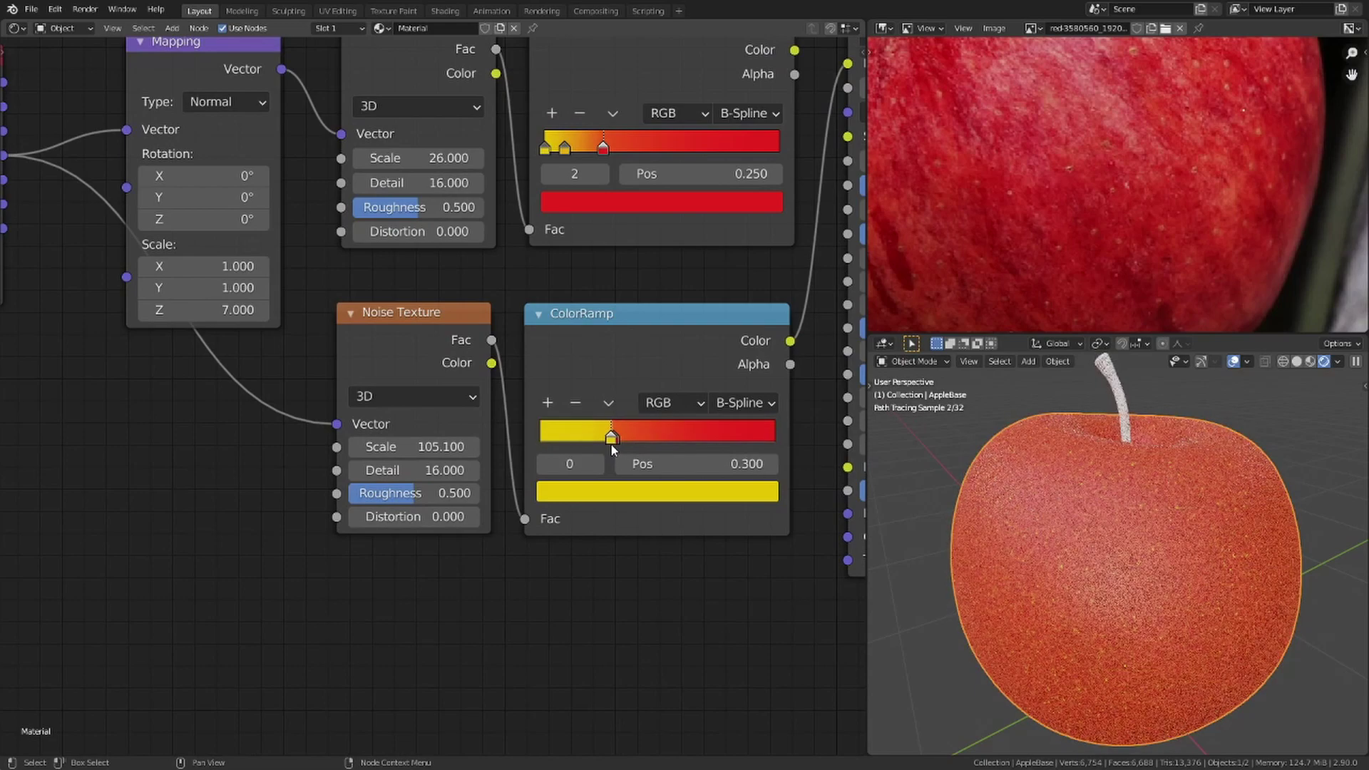
scroll(1244, 583, "up", 2)
scroll(1243, 581, "up", 1)
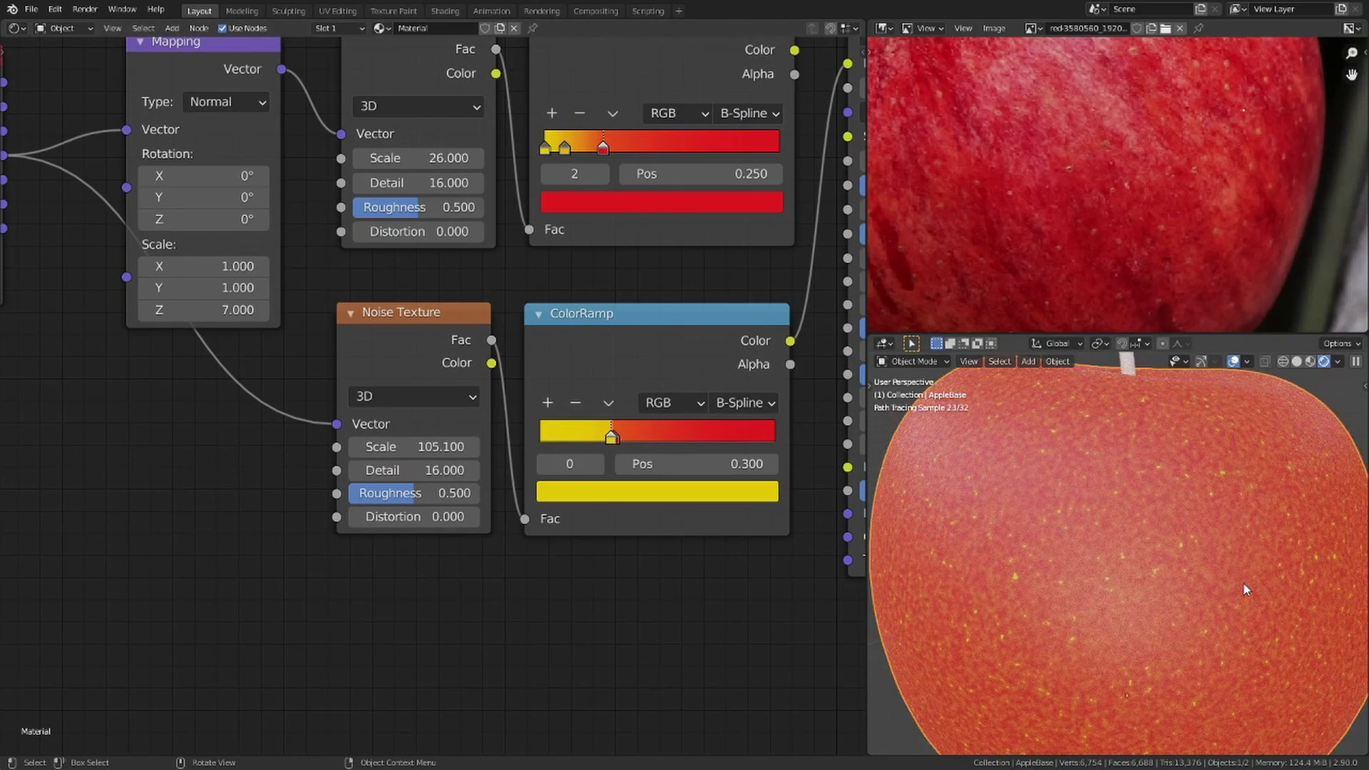
left_click(613, 438)
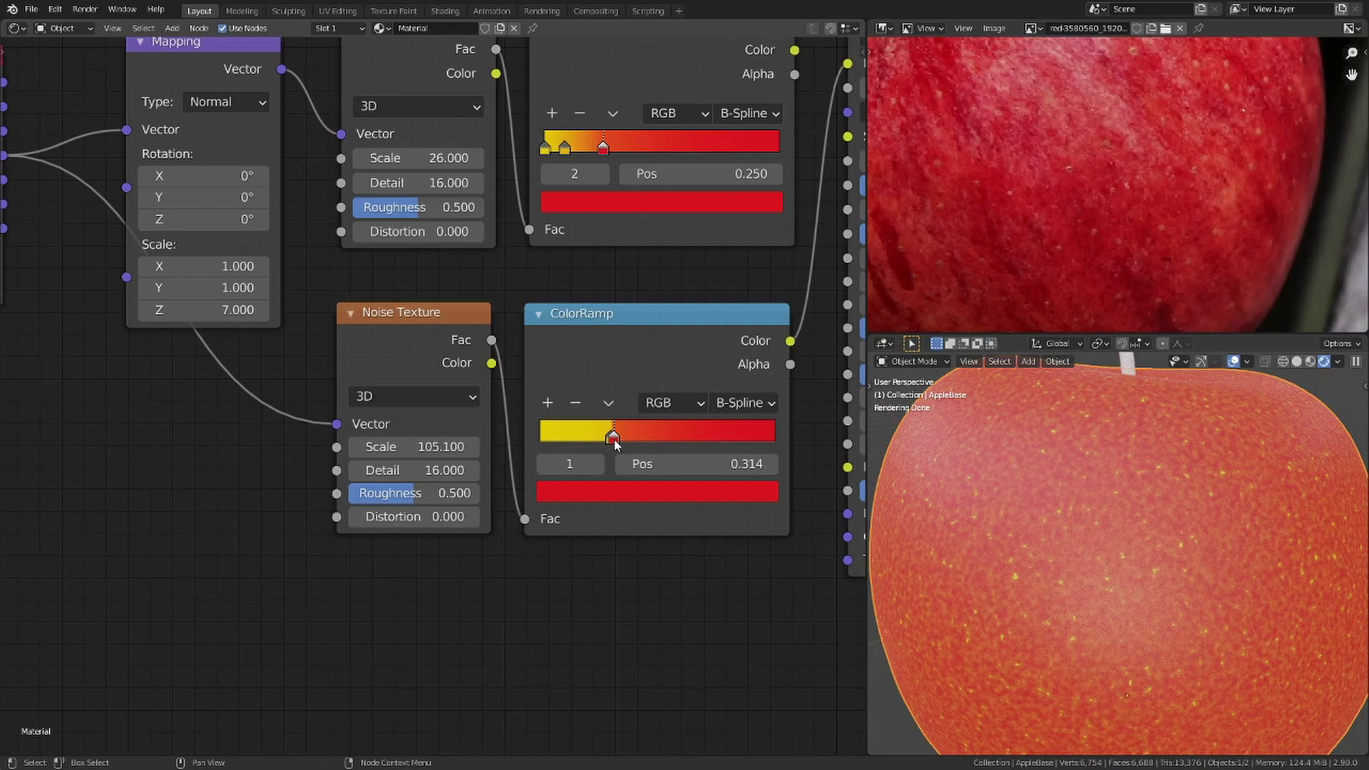
left_click_drag(614, 442, 611, 435)
scroll(690, 287, "down", 2)
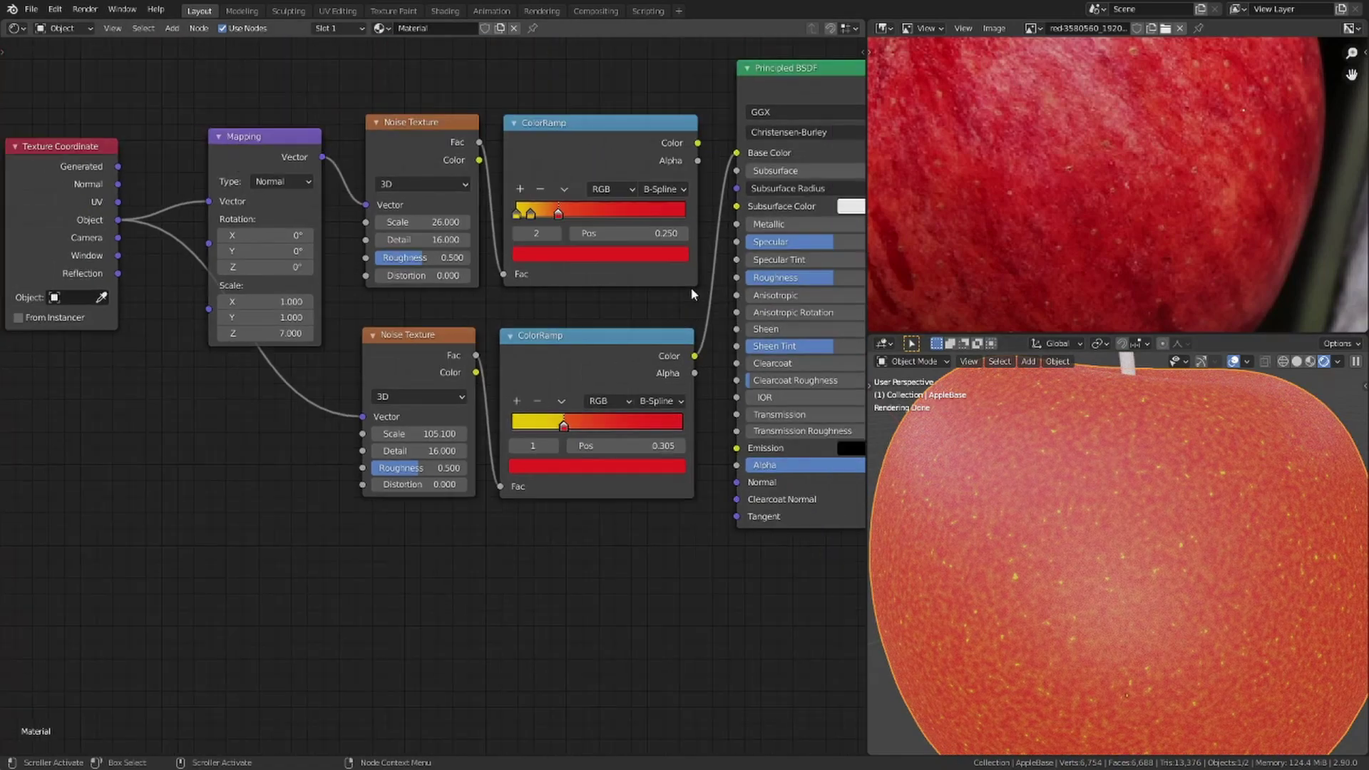
scroll(690, 286, "down", 3)
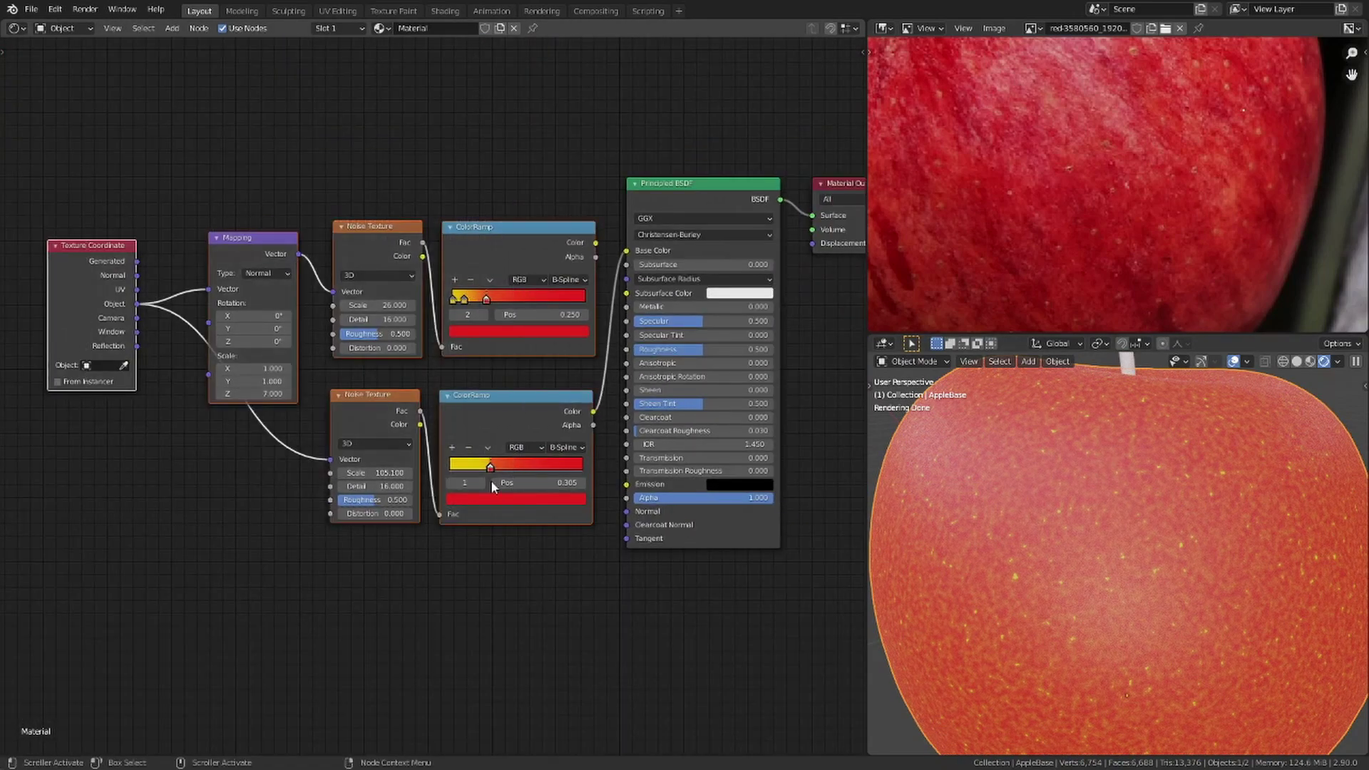
left_click_drag(490, 481, 332, 480)
scroll(503, 315, "up", 2)
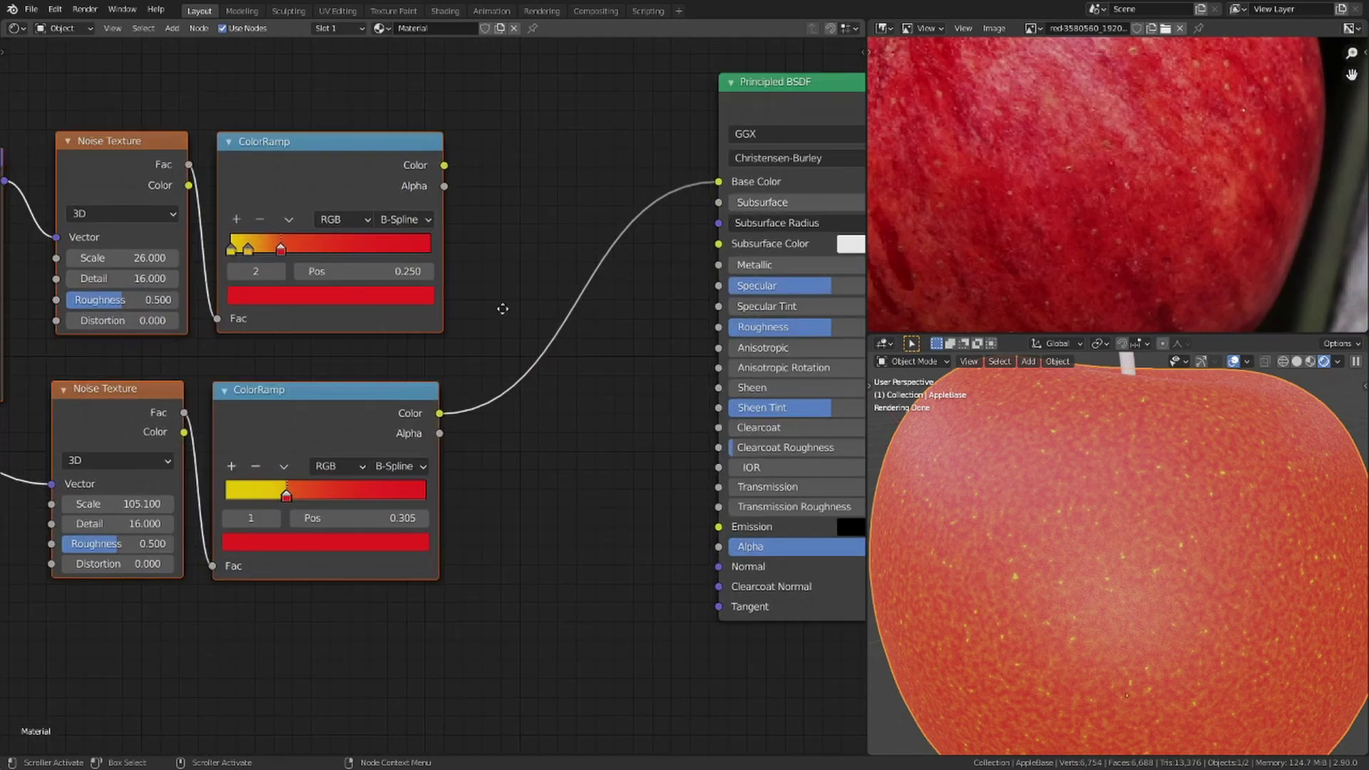
- Insert a MixRGB node into the Base Color link with the upper ramp in Color1
key("shift+a")
left_click(492, 356)
type("mix")
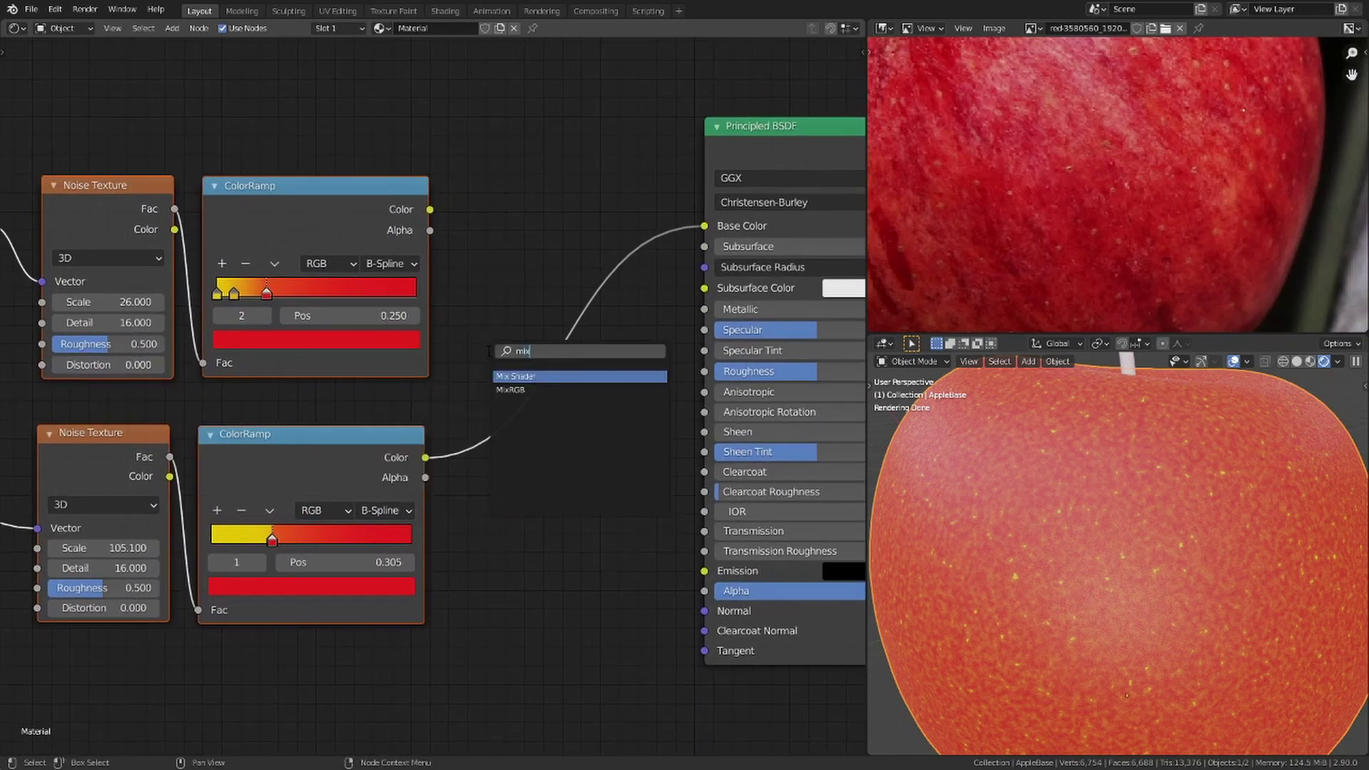
key("Down")
key("Return")
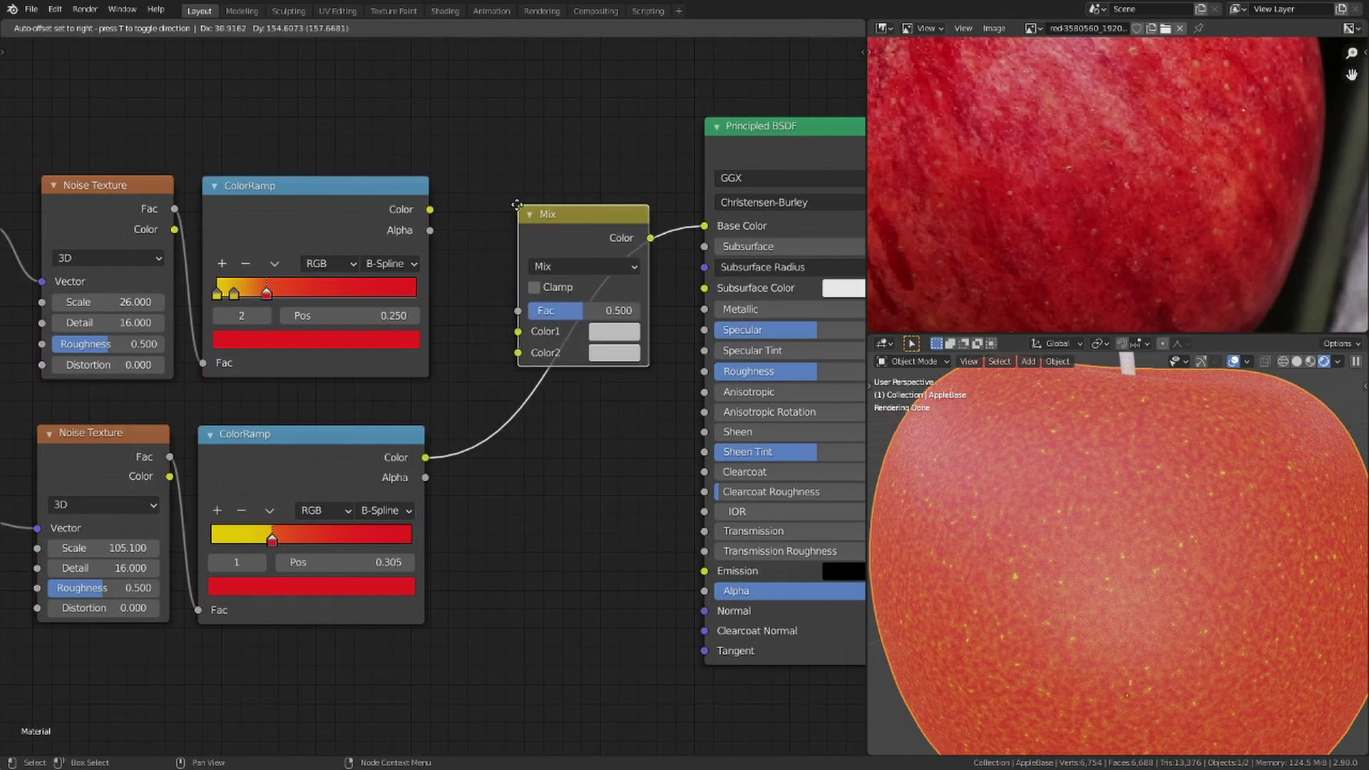
left_click(516, 204)
left_click_drag(430, 209, 520, 338)
- Set the Mix blend mode to Lighten with factor 0.433 and inspect the apple
left_click(585, 263)
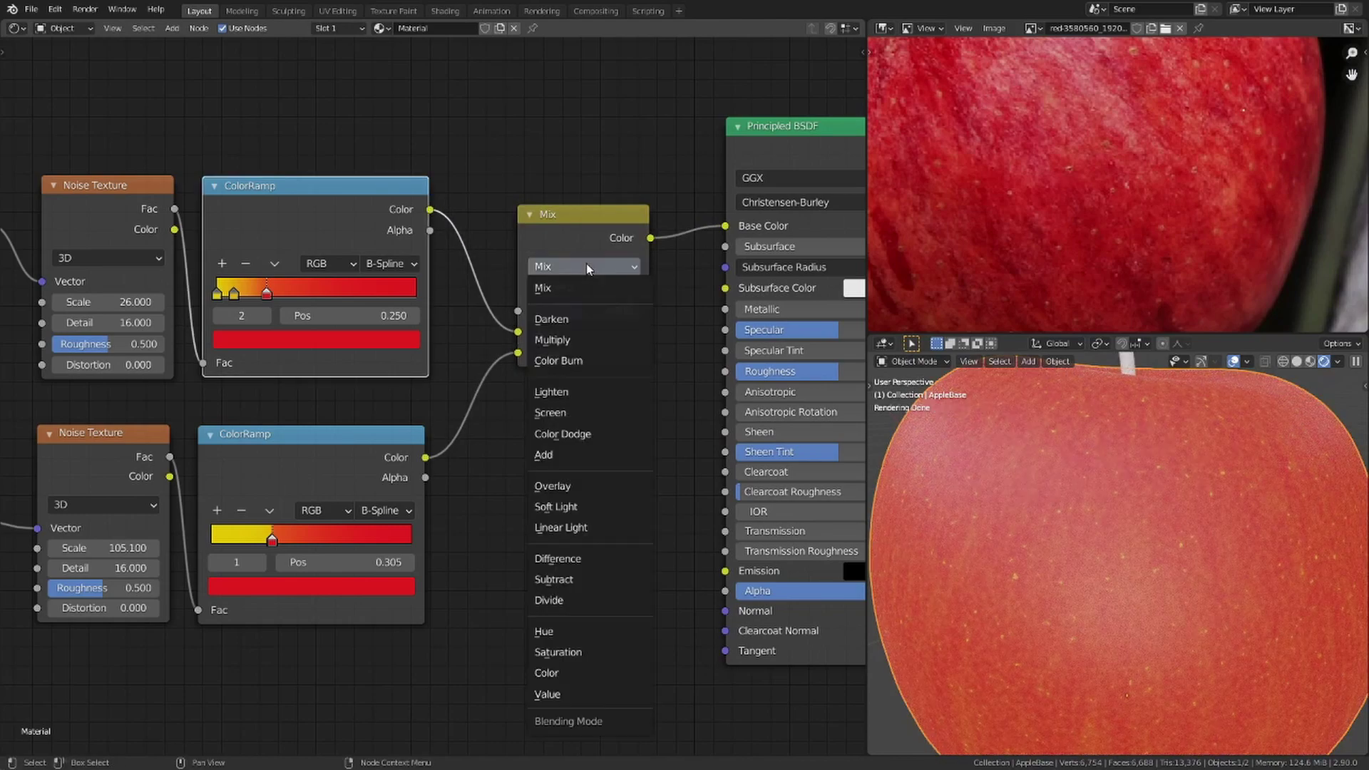
left_click(570, 392)
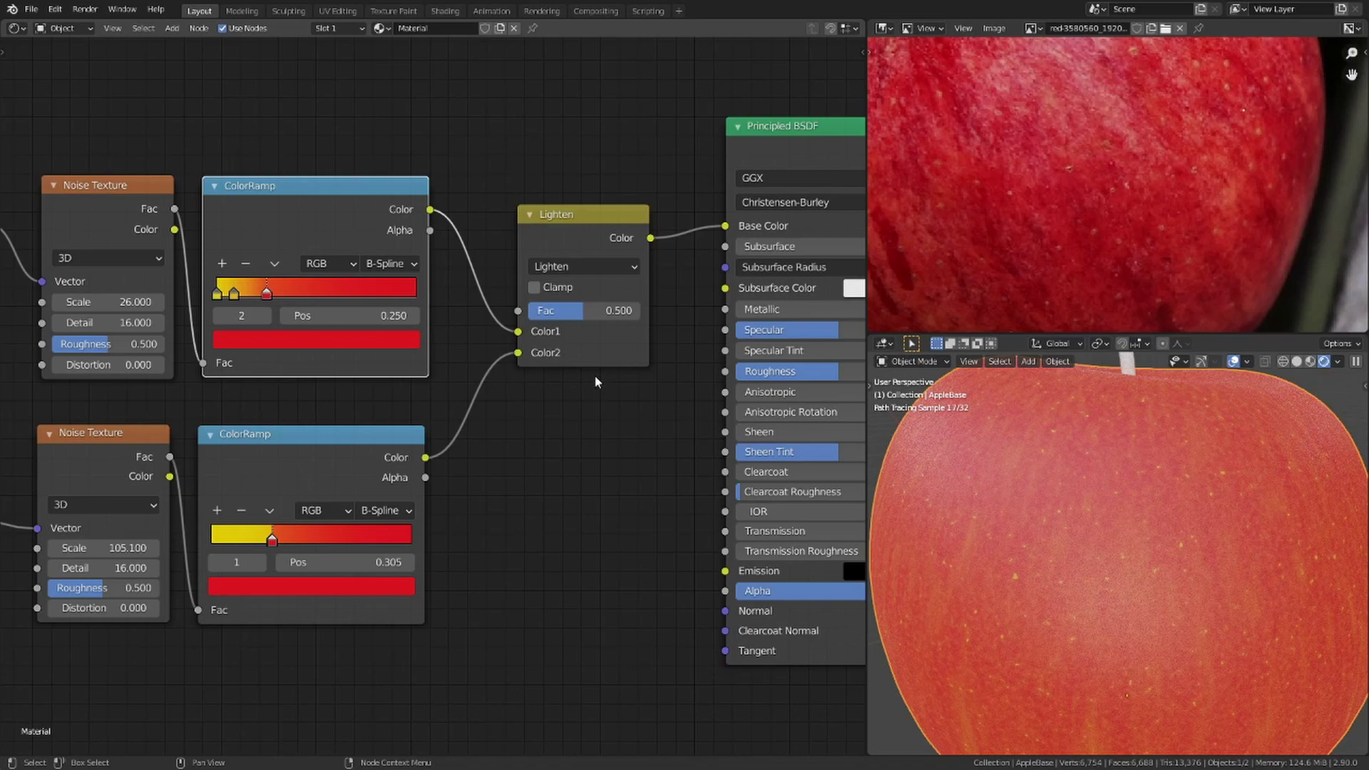
left_click_drag(571, 307, 575, 310)
scroll(1150, 472, "down", 4)
middle_click_drag(1146, 467, 1069, 470)
scroll(1047, 207, "down", 5)
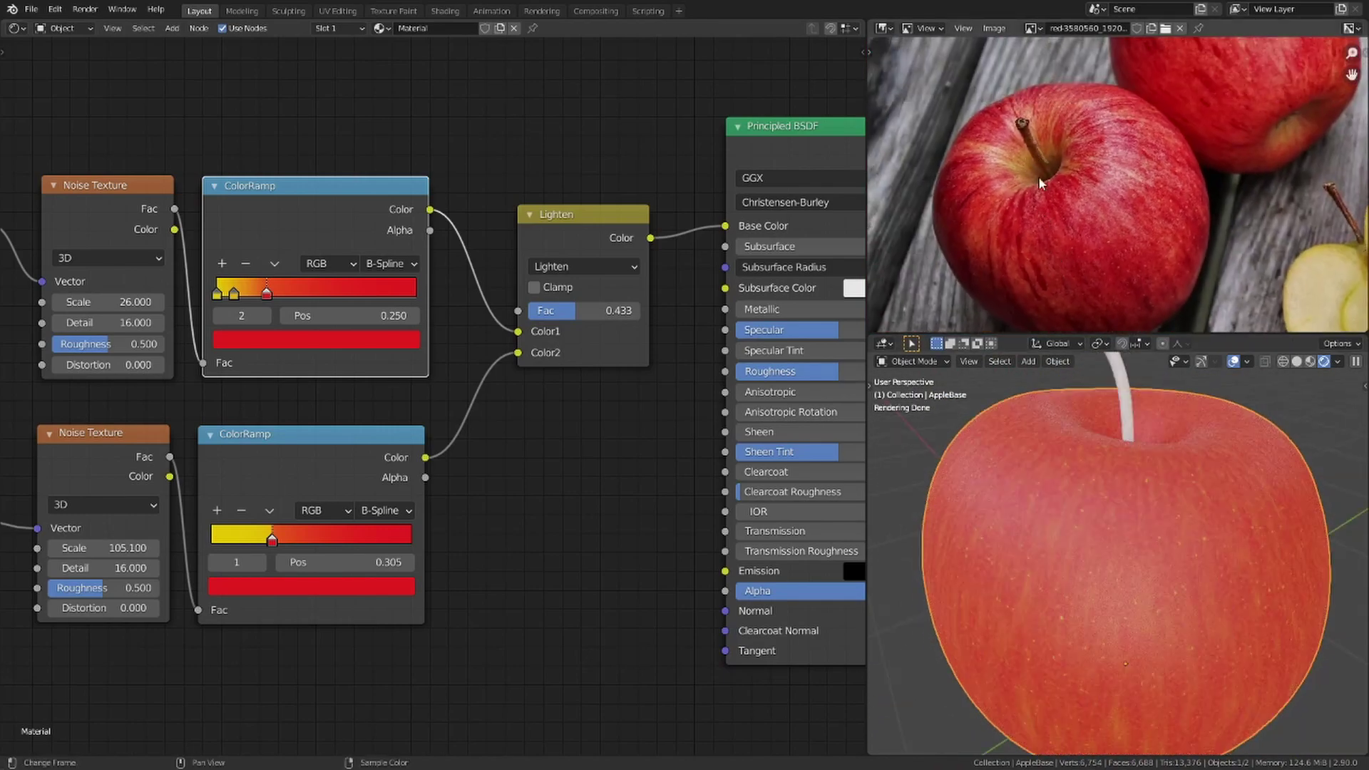
mouse_move(1162, 473)
middle_mouse_down()
mouse_move(1161, 517)
mouse_move(1148, 491)
middle_mouse_up()
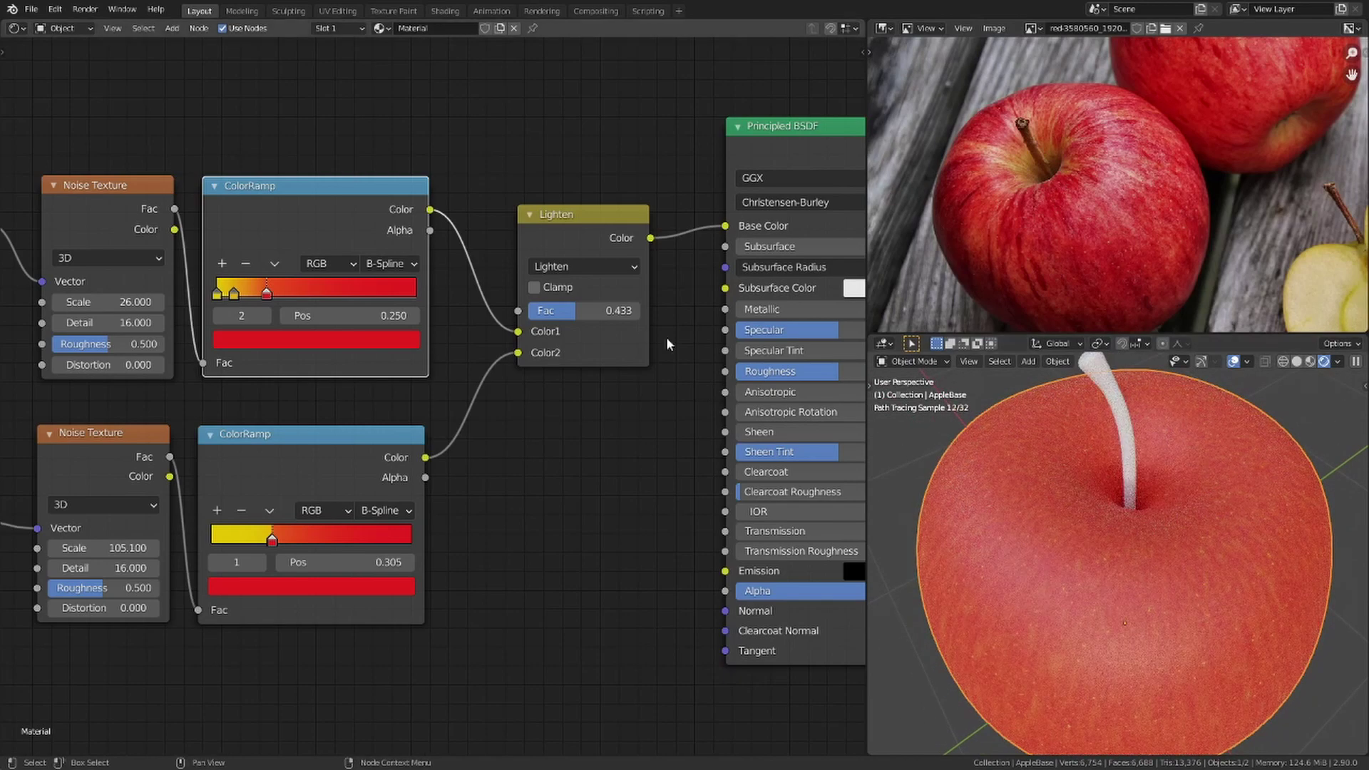
middle_click_drag(448, 105, 491, 234)
- Add an Ambient Occlusion node above the noise textures
key("shift+a")
left_click(419, 200)
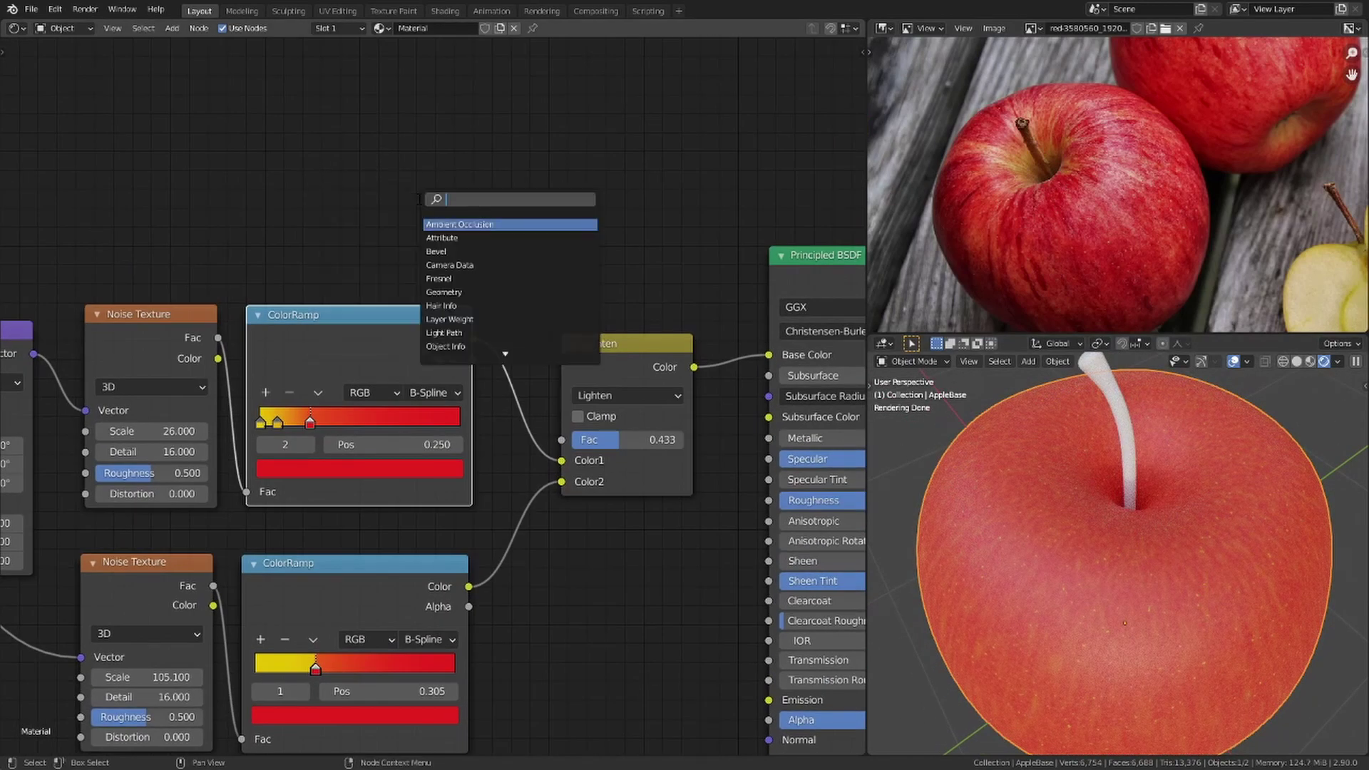
type("amb")
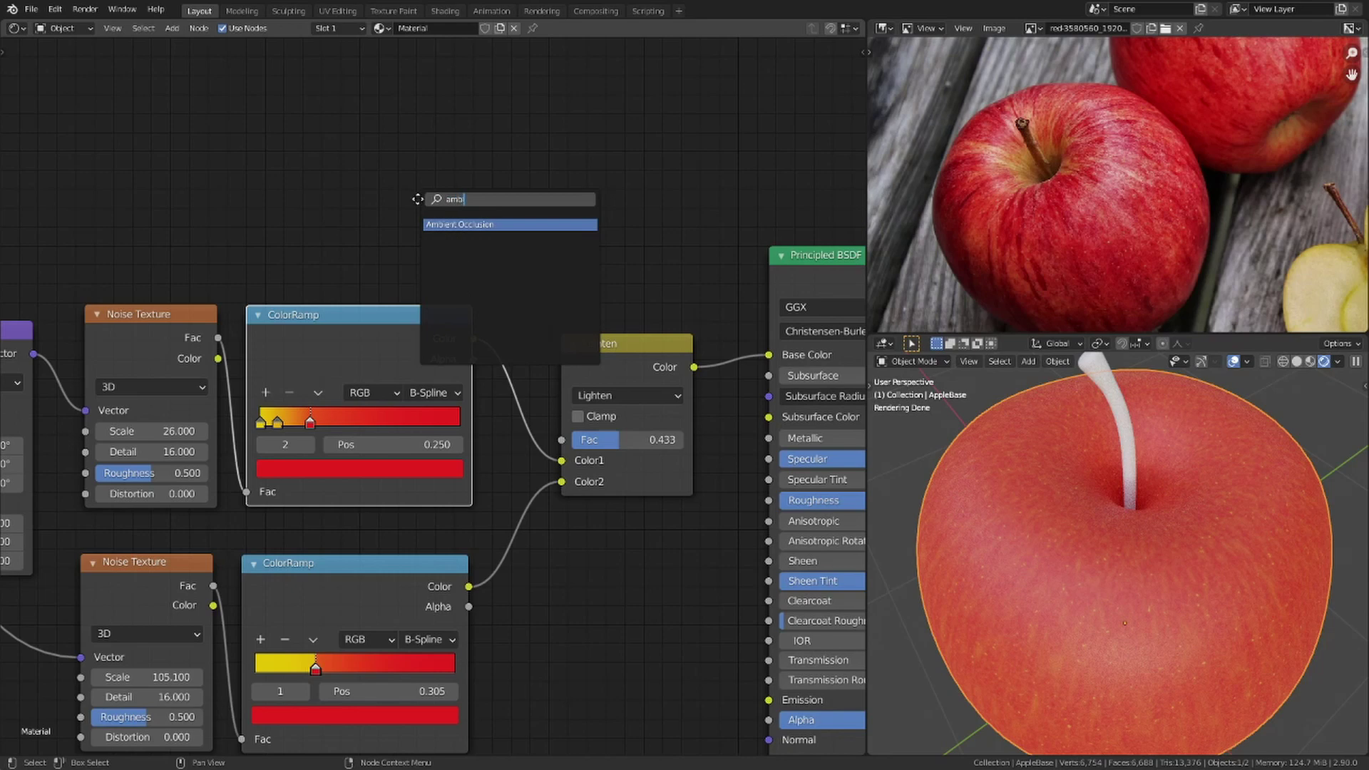
key("Return")
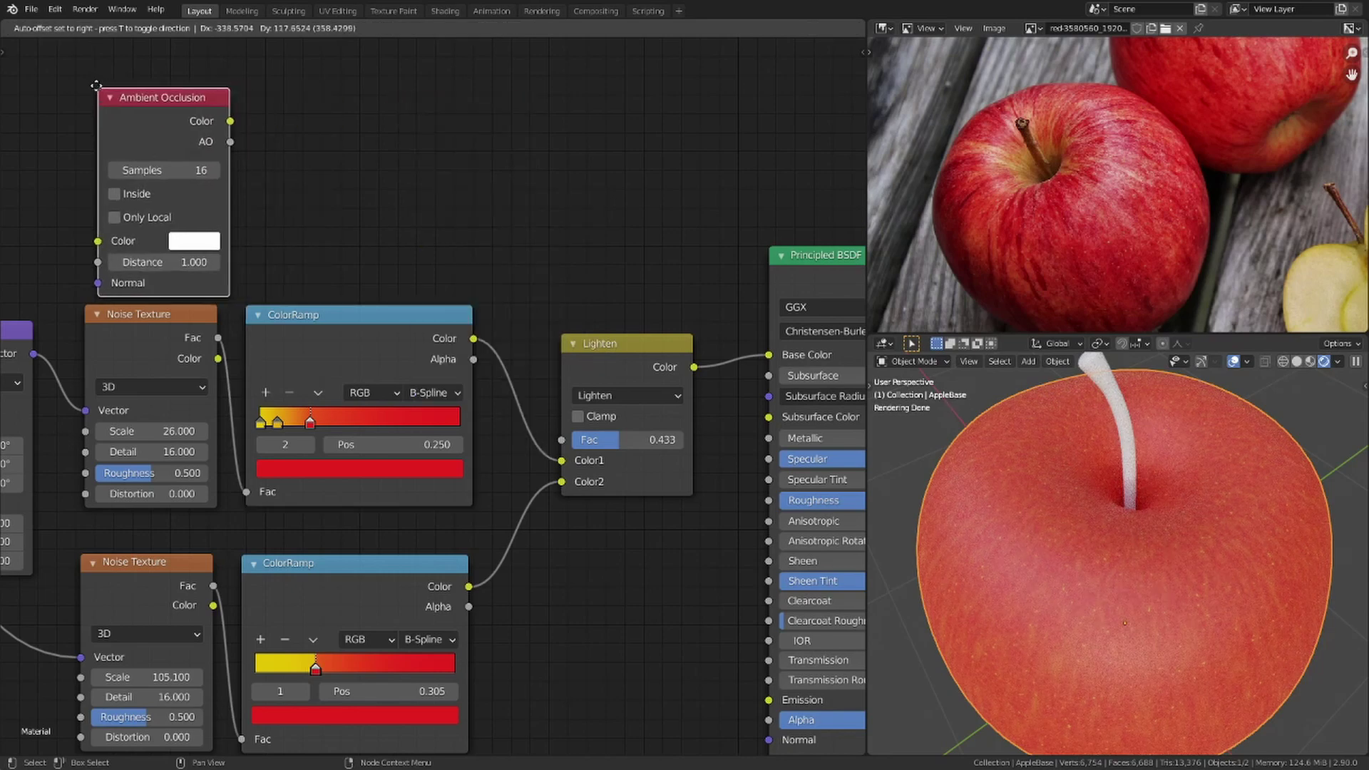
left_click(92, 80)
- Add a ColorRamp driven by the Ambient Occlusion output
key("shift+a")
left_click(360, 168)
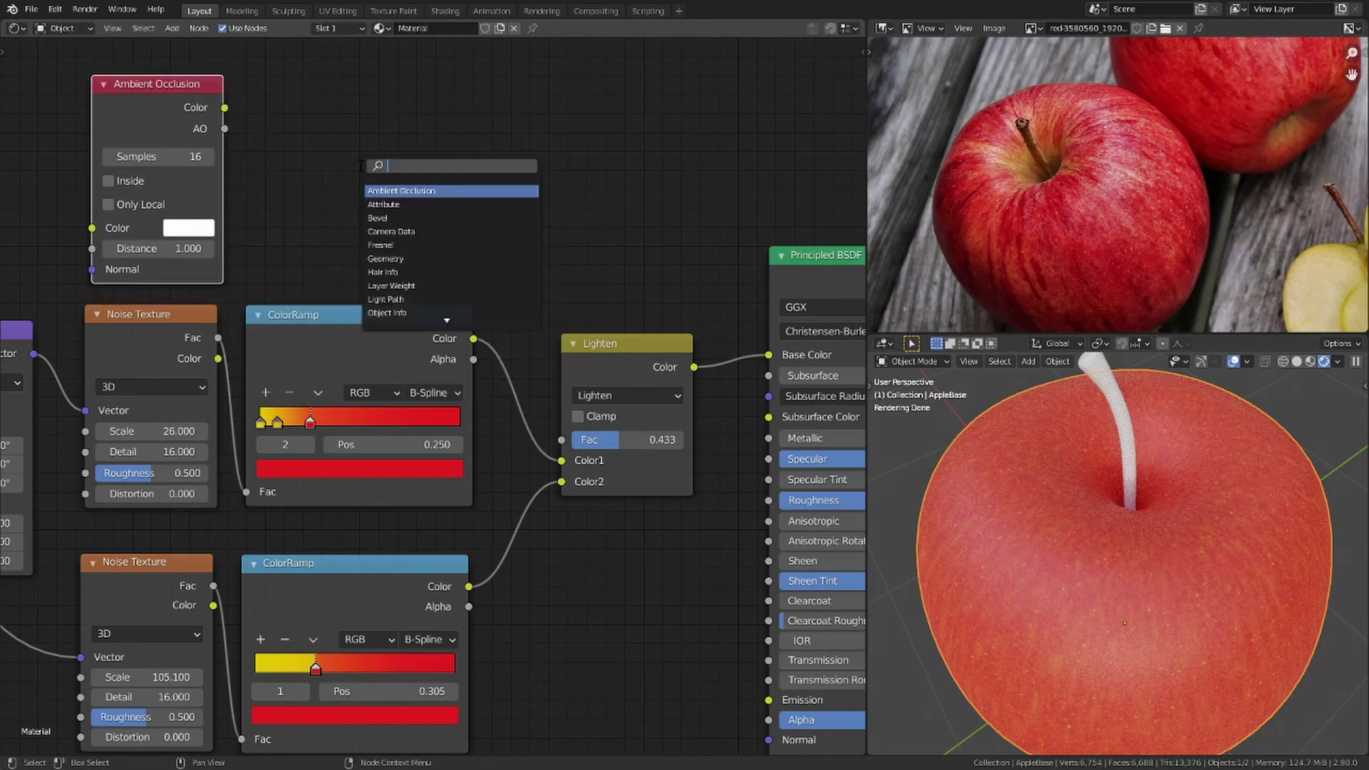
type("colo")
key("Down")
key("Return")
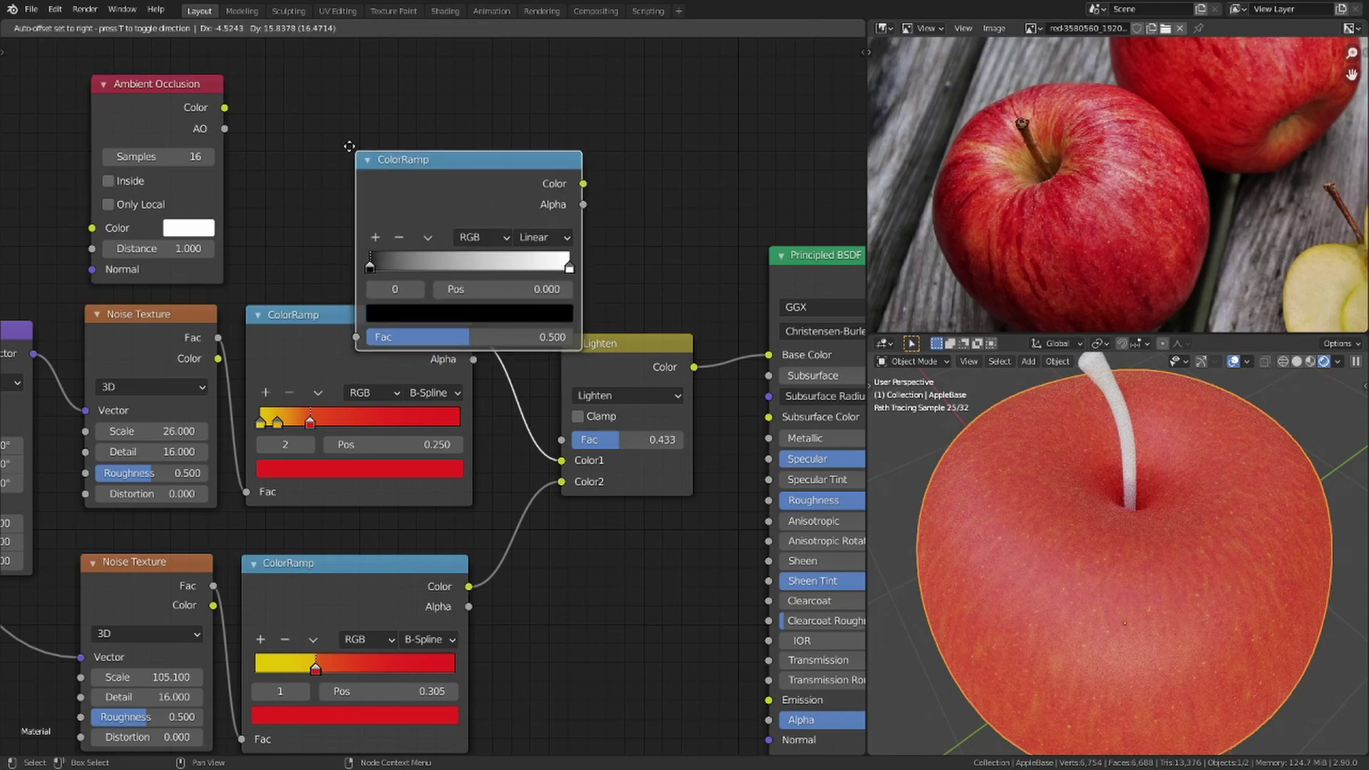
left_click_drag(225, 108, 269, 263)
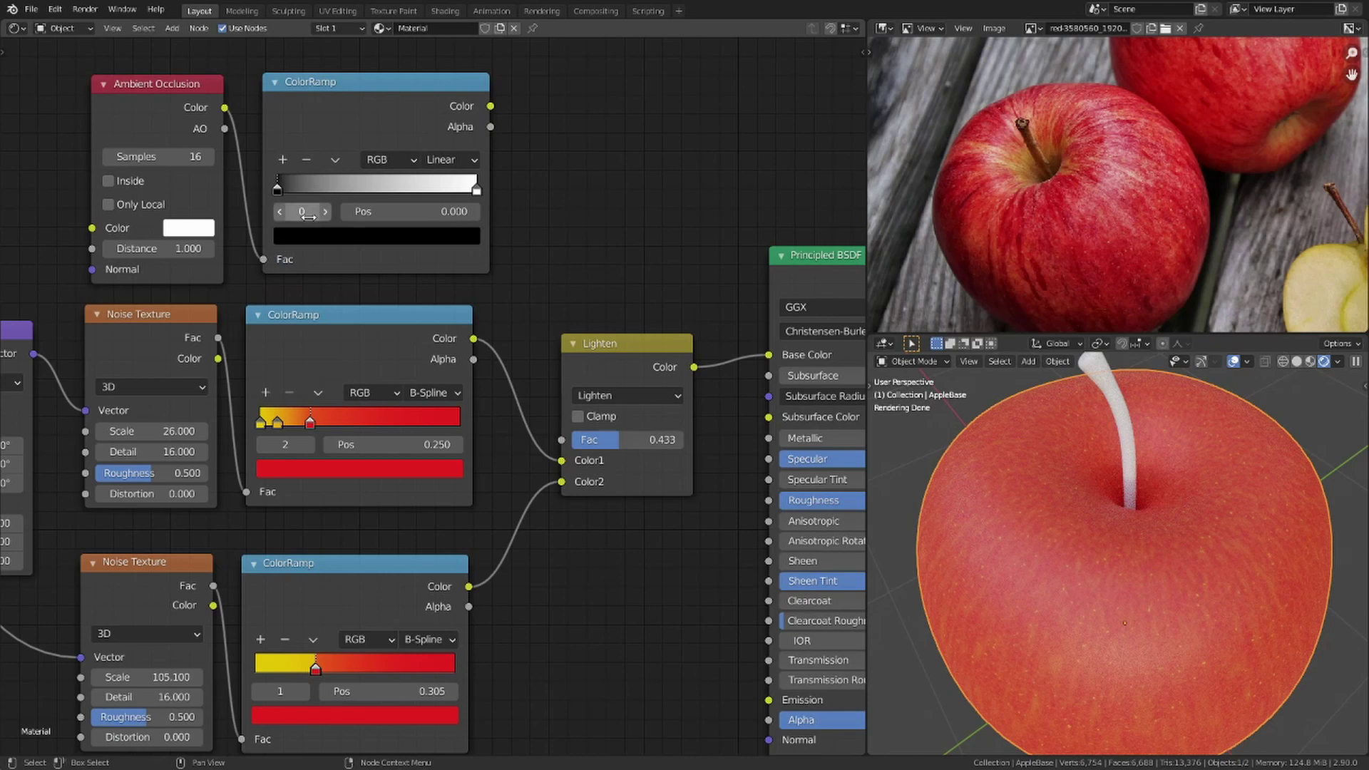
- Preview the occlusion ramp on the apple, enable Only Local, and raise its black stop to 0.782
left_click(440, 112, "ctrl+shift")
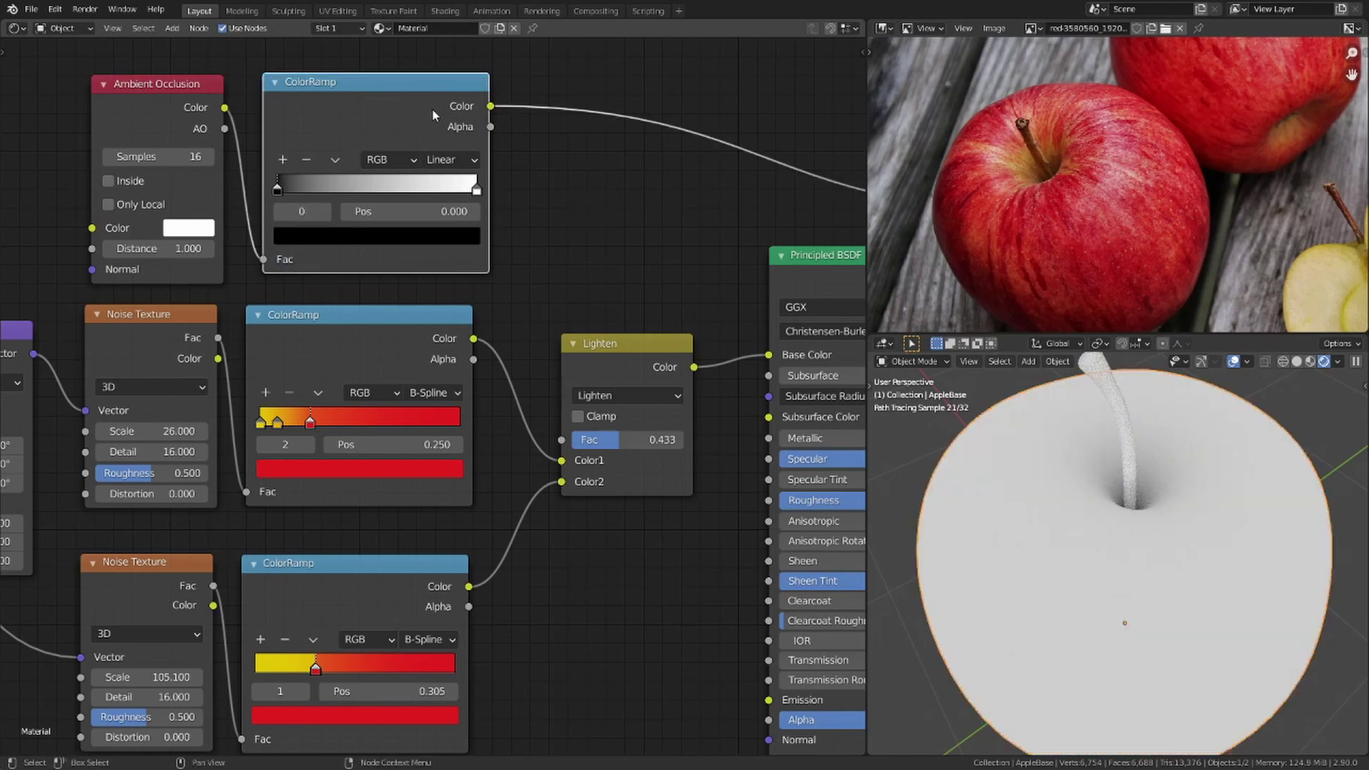
left_click(108, 204)
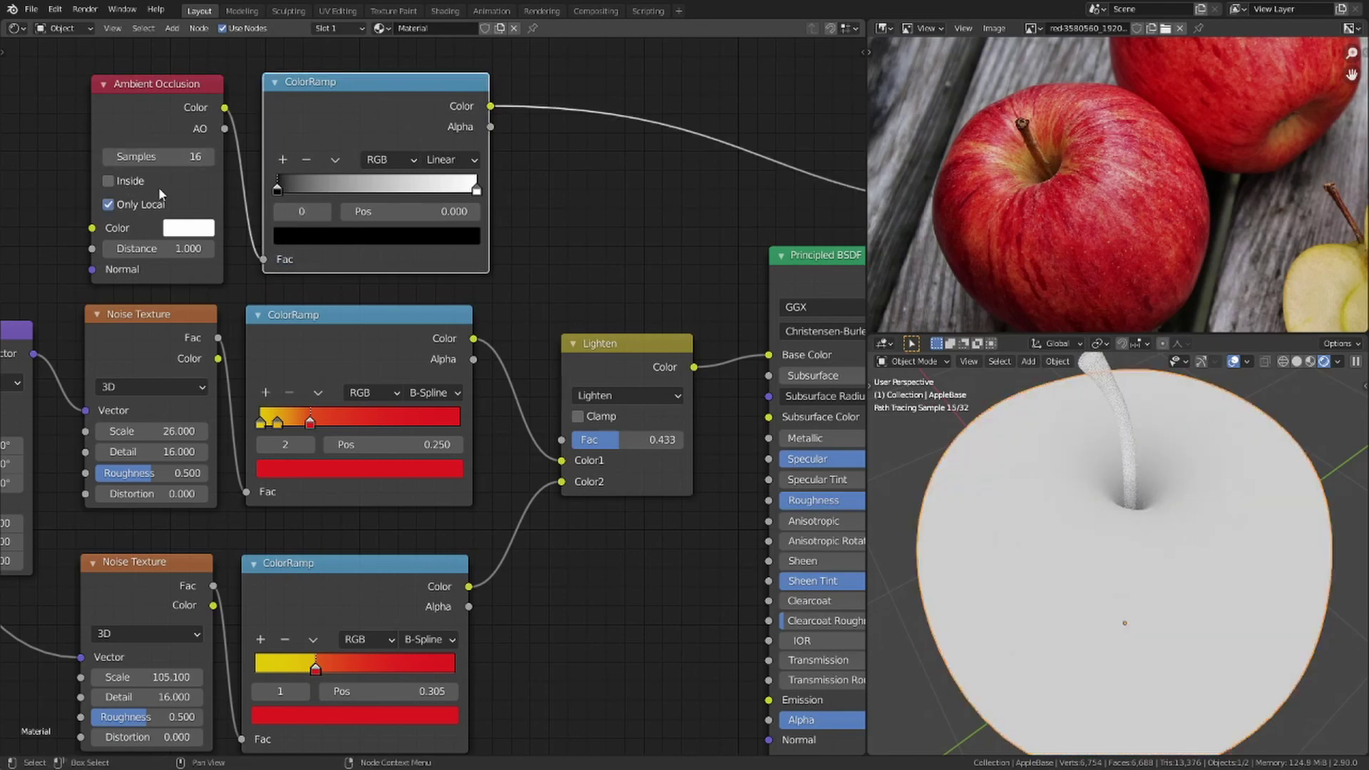
left_click_drag(278, 188, 566, 242)
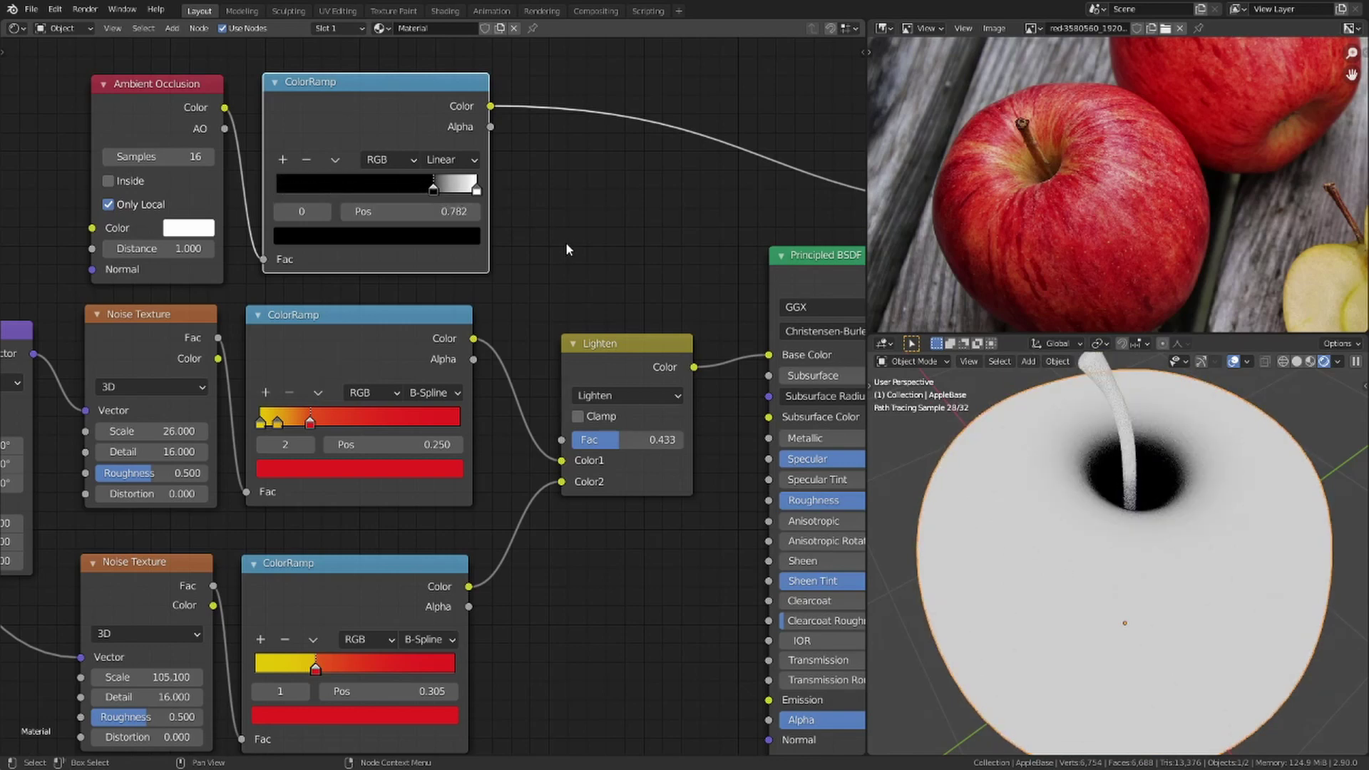
scroll(566, 245, "down", 2)
middle_click_drag(565, 245, 436, 183)
- Duplicate the Lighten node onto the BSDF link as a Mix, with occlusion ramp Fac and Lighten in Color2
left_click(511, 305)
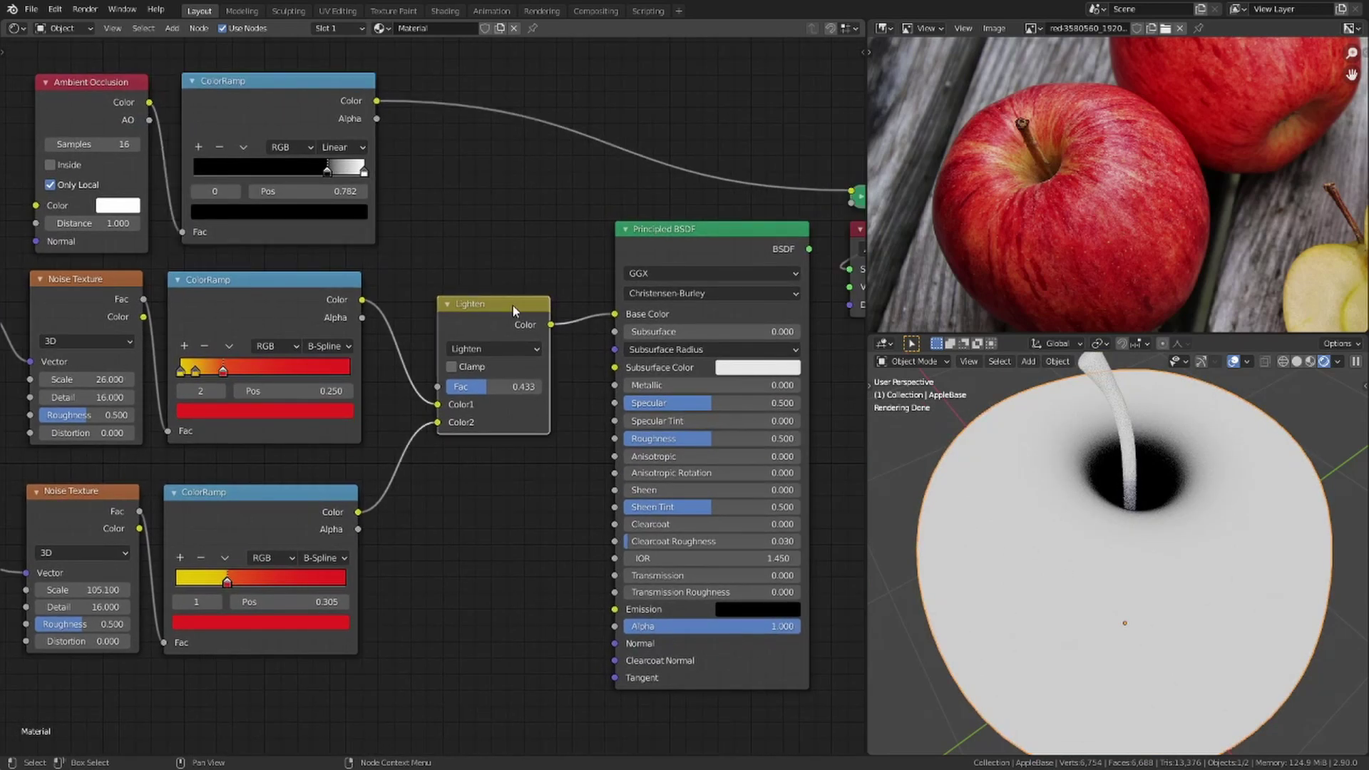
key("shift+d")
left_click(688, 291)
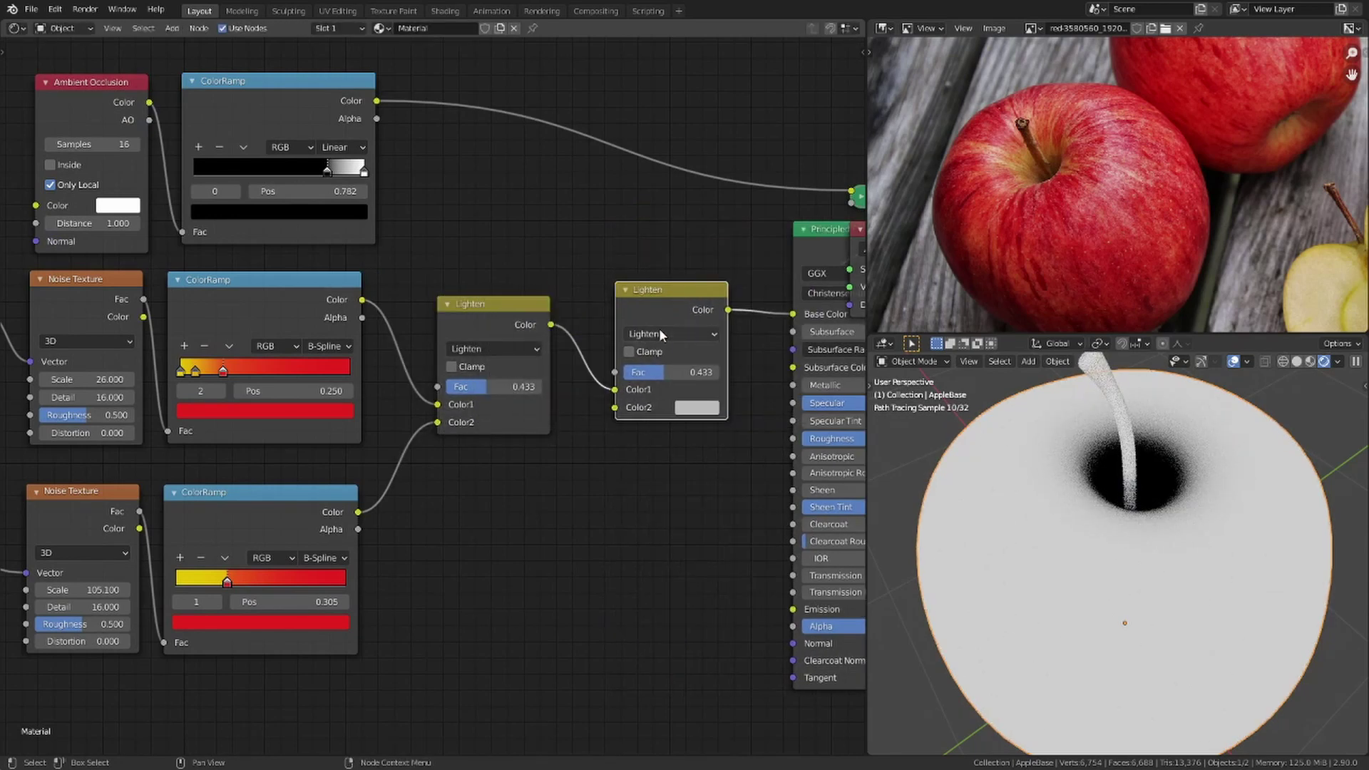
left_click(657, 334)
left_click(641, 353)
left_click_drag(377, 101, 618, 375)
middle_click_drag(813, 237, 710, 229)
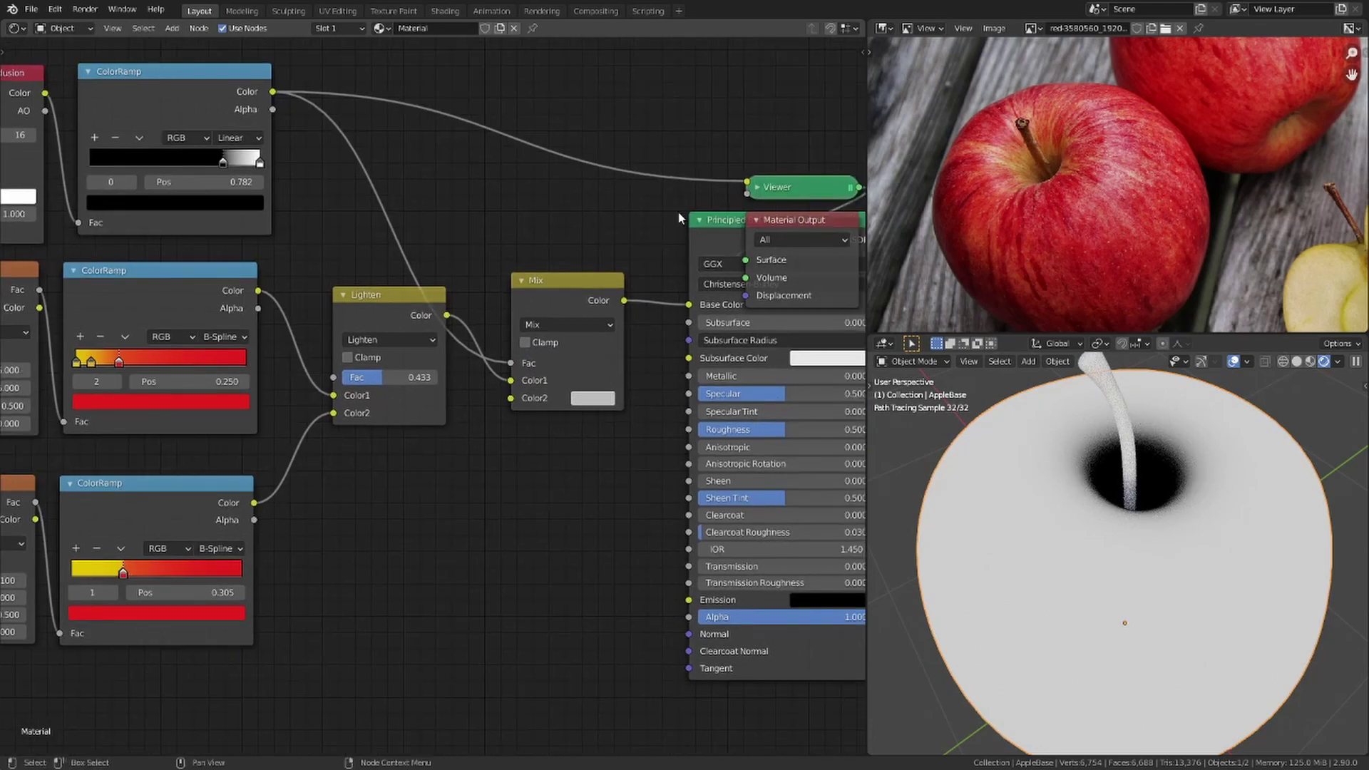
mouse_move(511, 380)
left_mouse_down()
mouse_move(503, 416)
mouse_move(512, 399)
left_mouse_up()
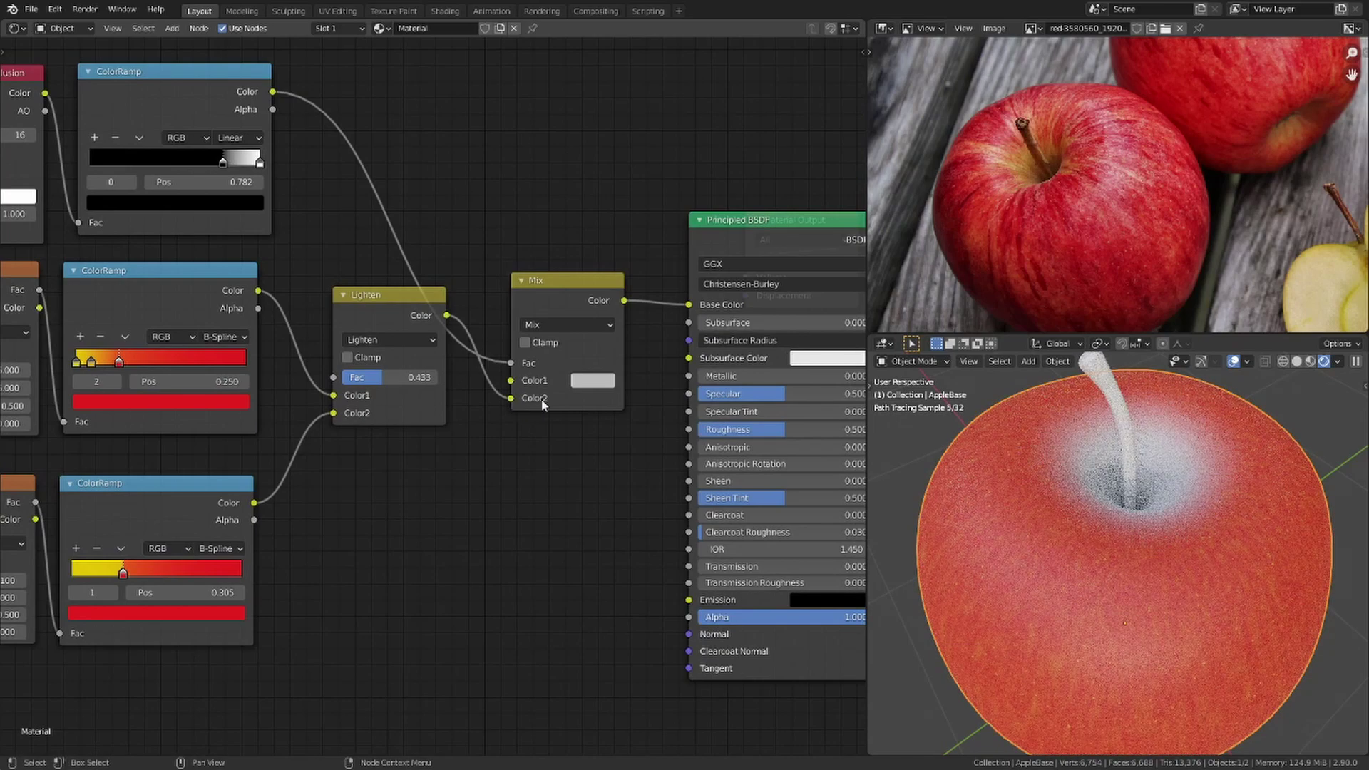
- Set Mix Color1 to yellow-green and lower the occlusion ramp's black point slightly
left_click(603, 383)
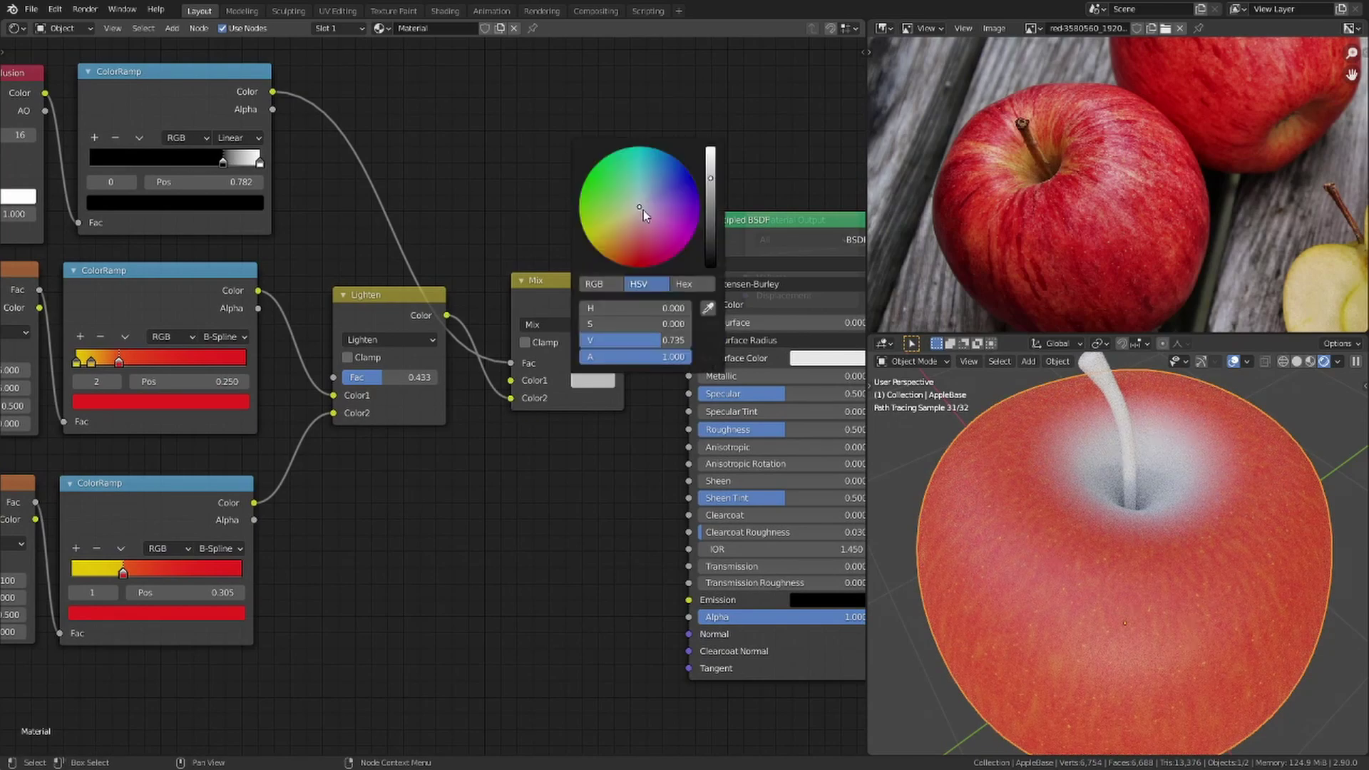
left_click_drag(643, 209, 593, 210)
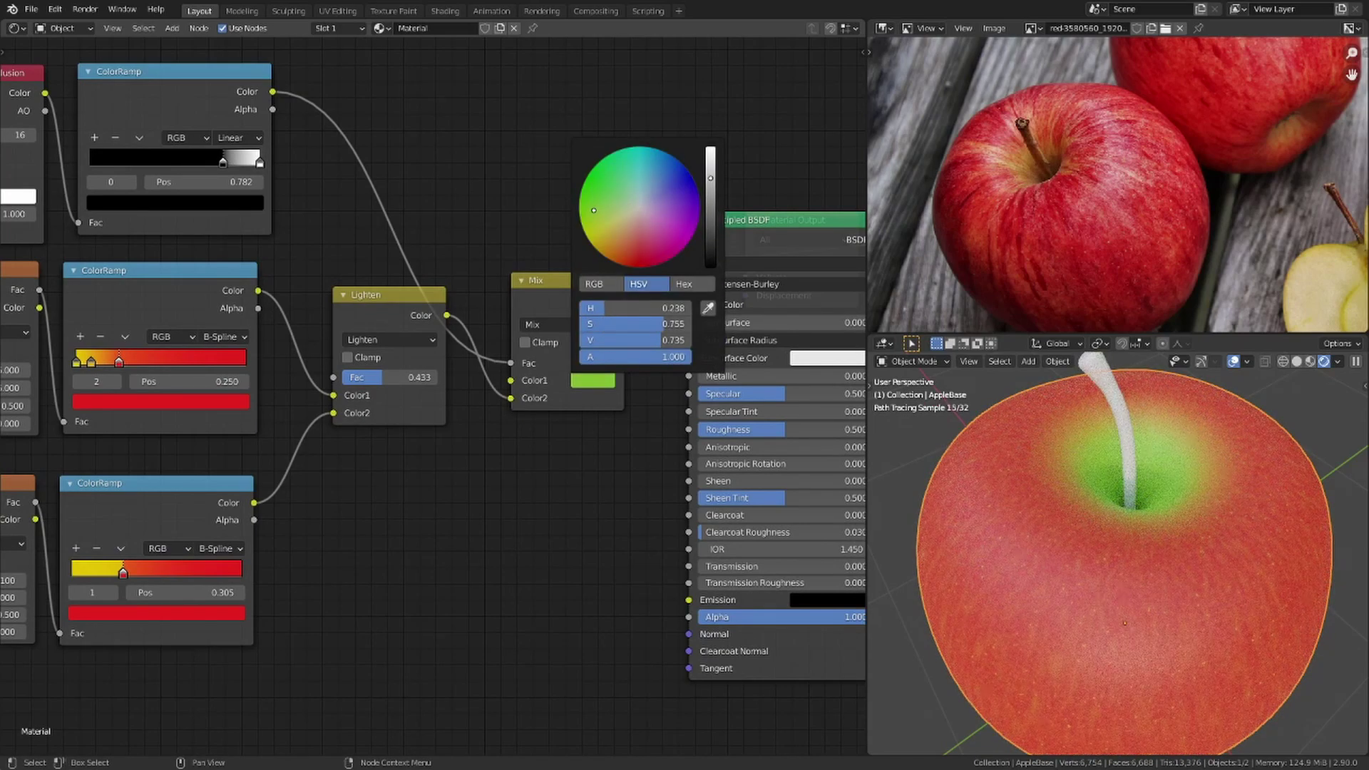
scroll(593, 210, "down", 5)
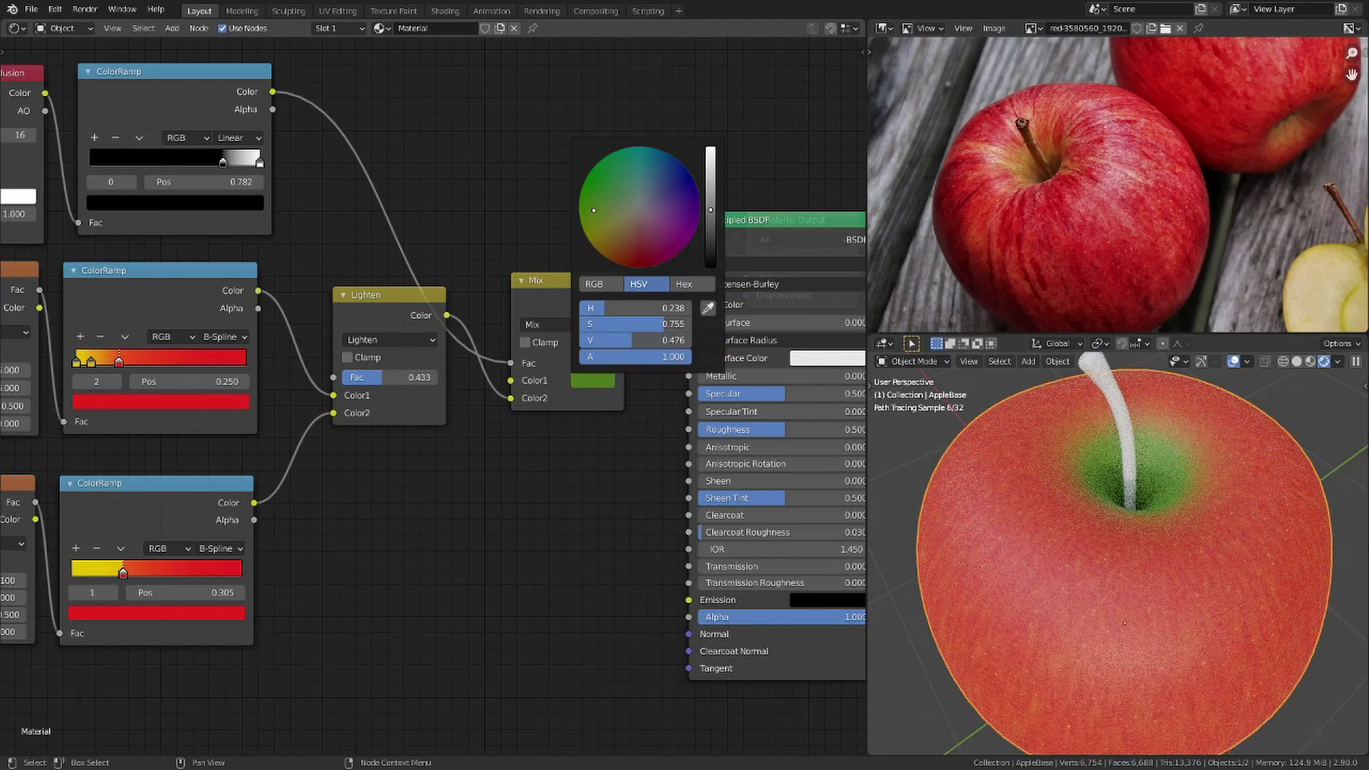
scroll(593, 211, "up", 4)
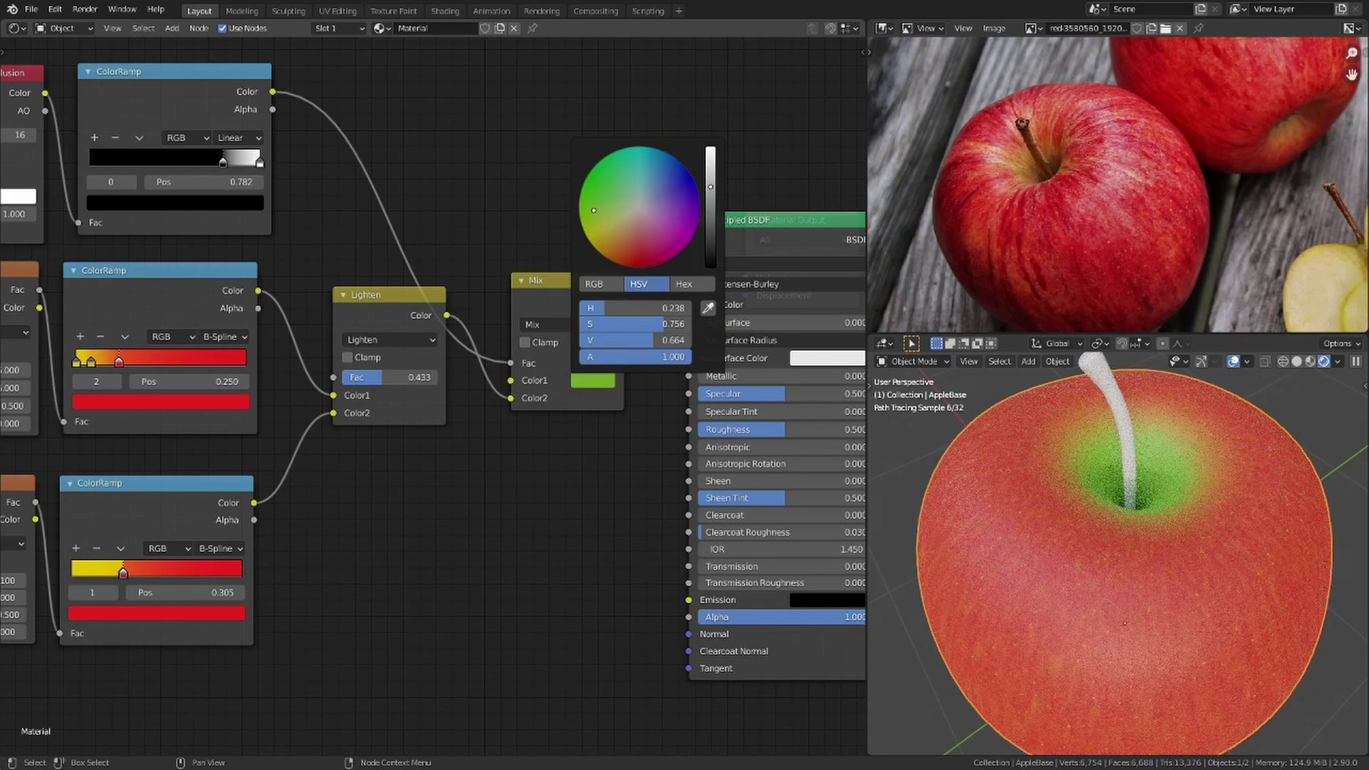
left_click(587, 385)
left_click(599, 226)
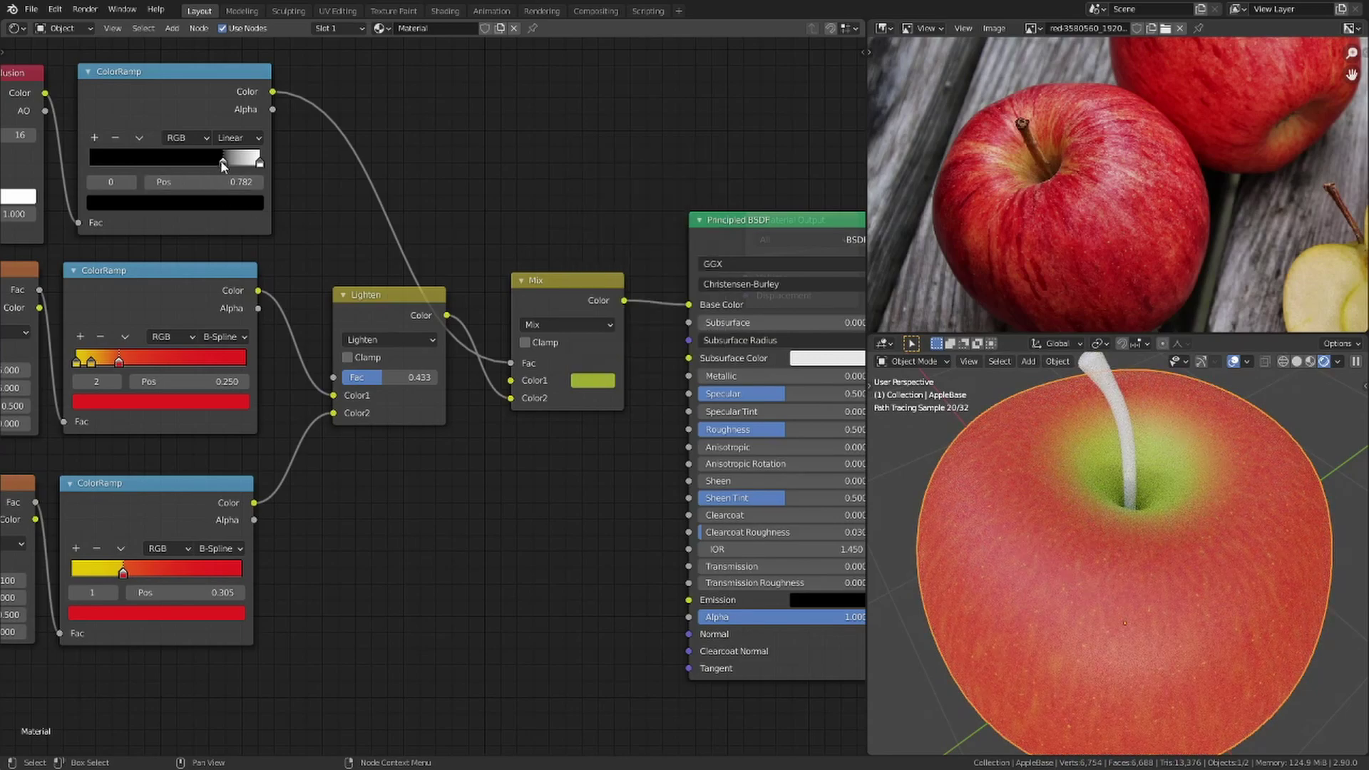
left_click_drag(222, 162, 204, 161)
- Add a ColorRamp under the Lighten node, fed by Ambient Occlusion and driving Principled BSDF Roughness
middle_click_drag(1259, 560, 1163, 499)
scroll(1169, 470, "up", 1)
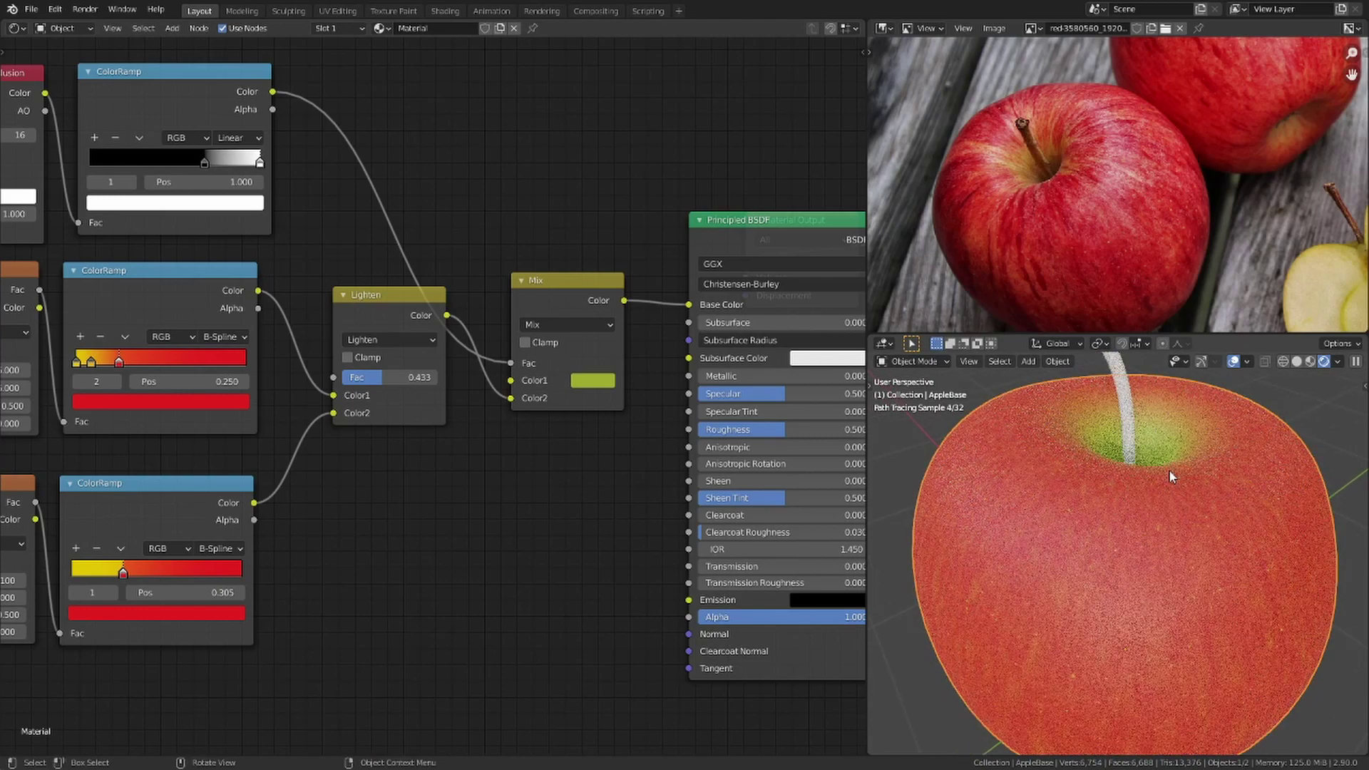
scroll(570, 556, "down", 1)
key("shift+a")
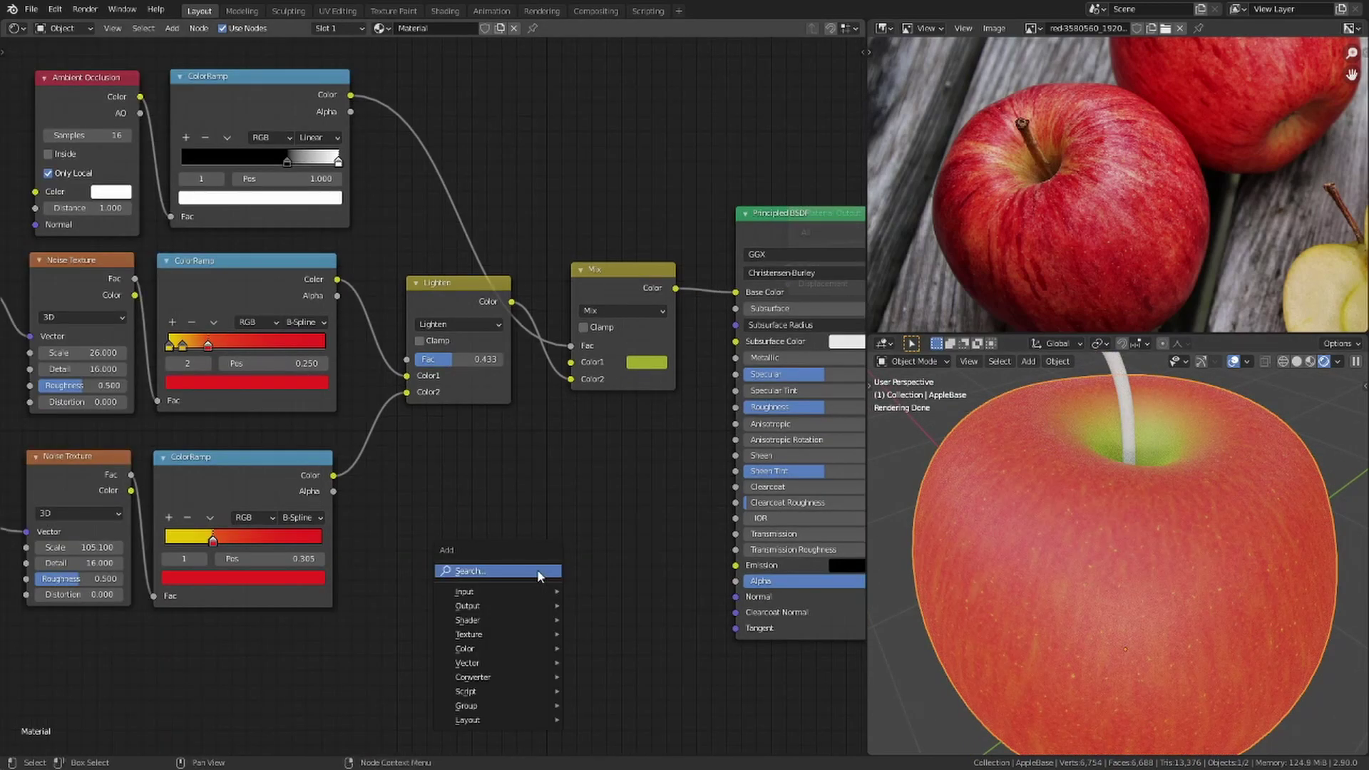
left_click(539, 569)
type("colo")
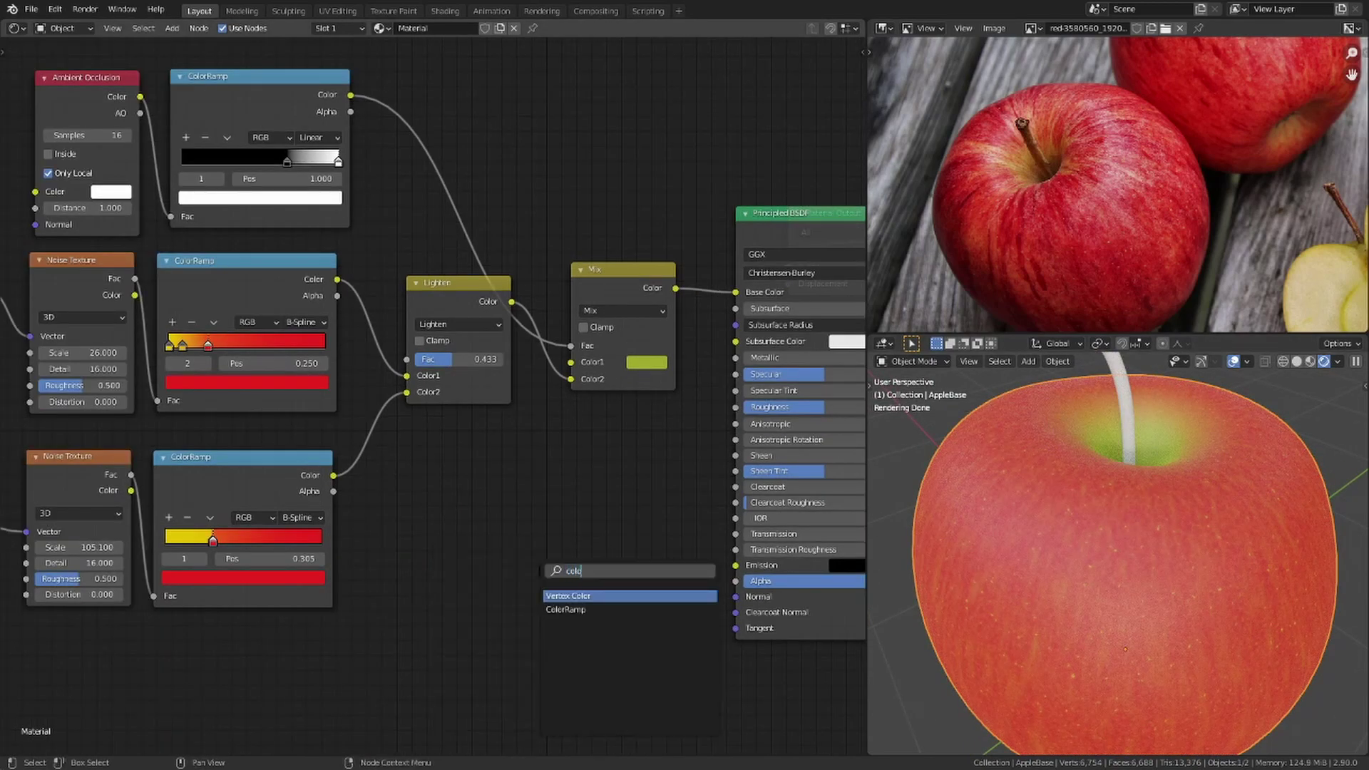
key("Down")
key("Return")
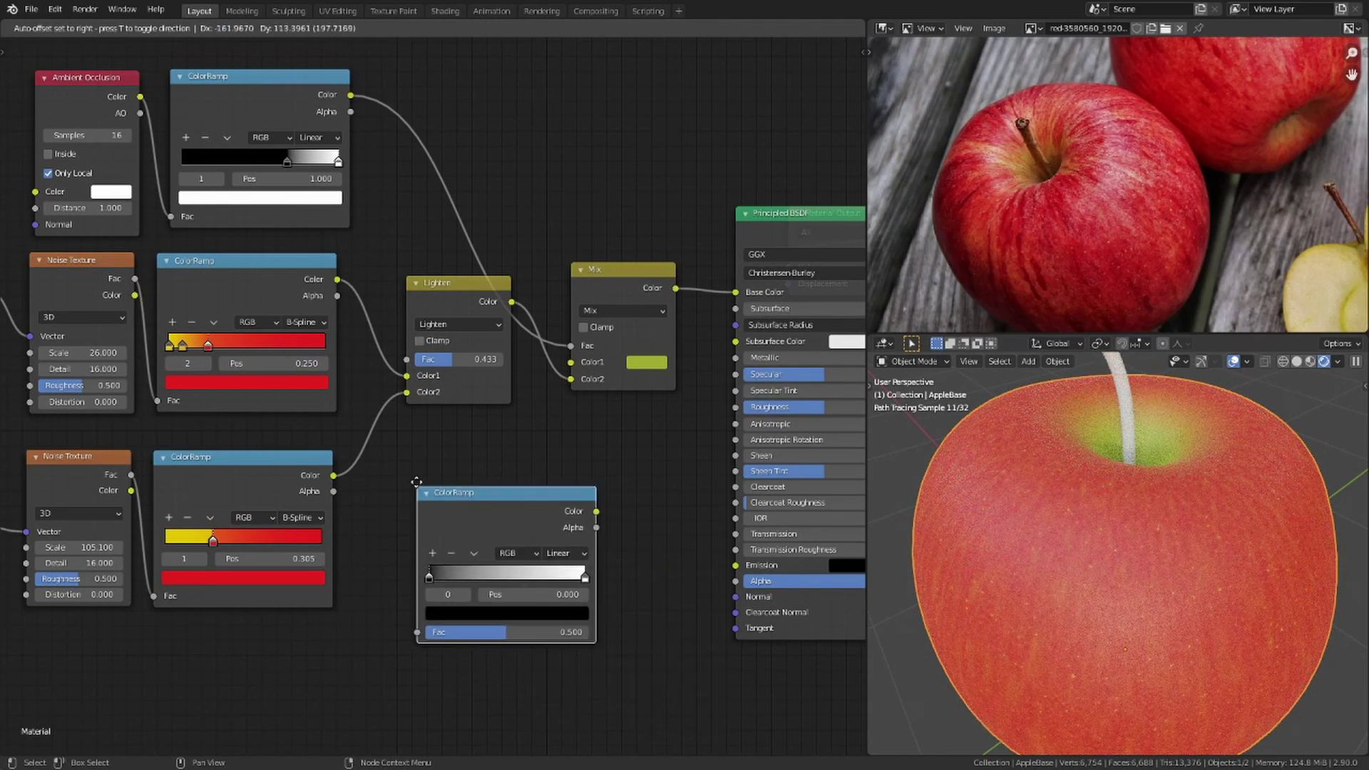
left_click(426, 451)
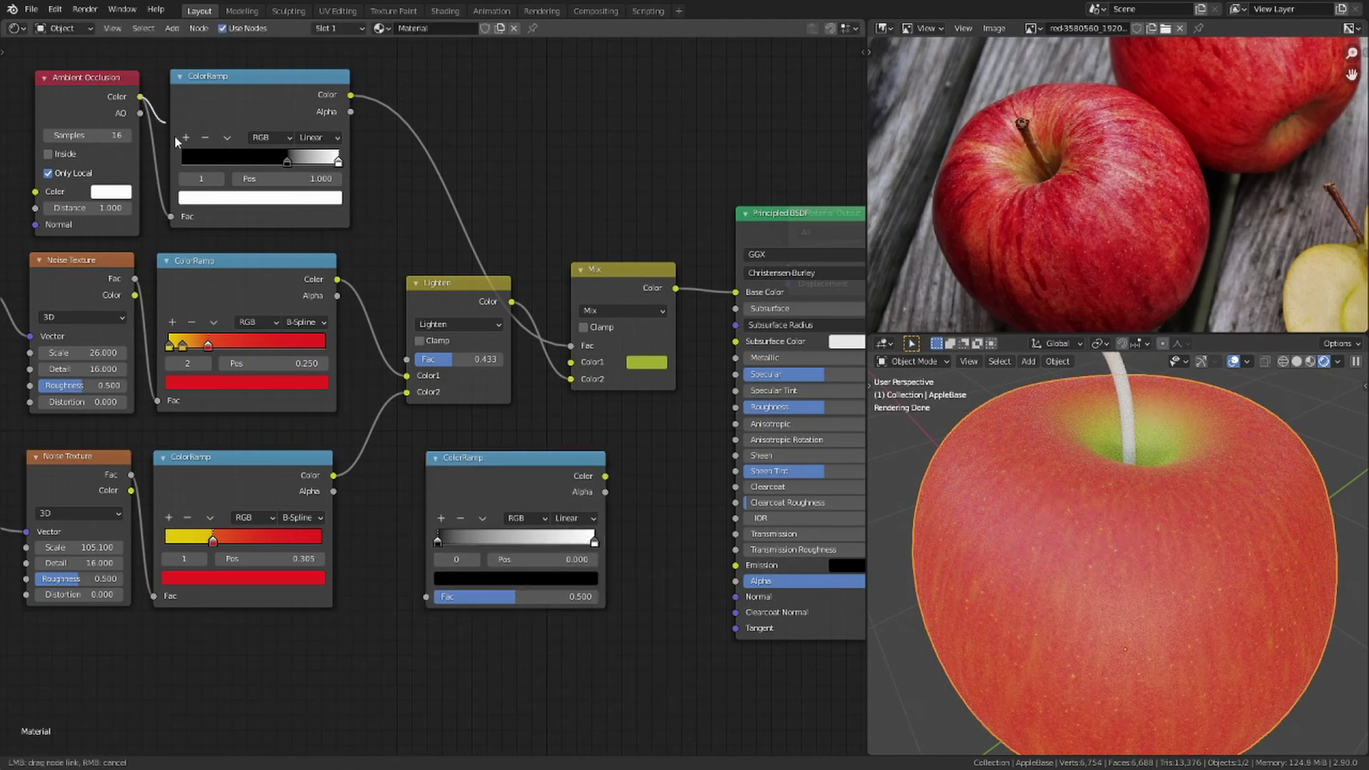
left_click_drag(141, 97, 428, 601)
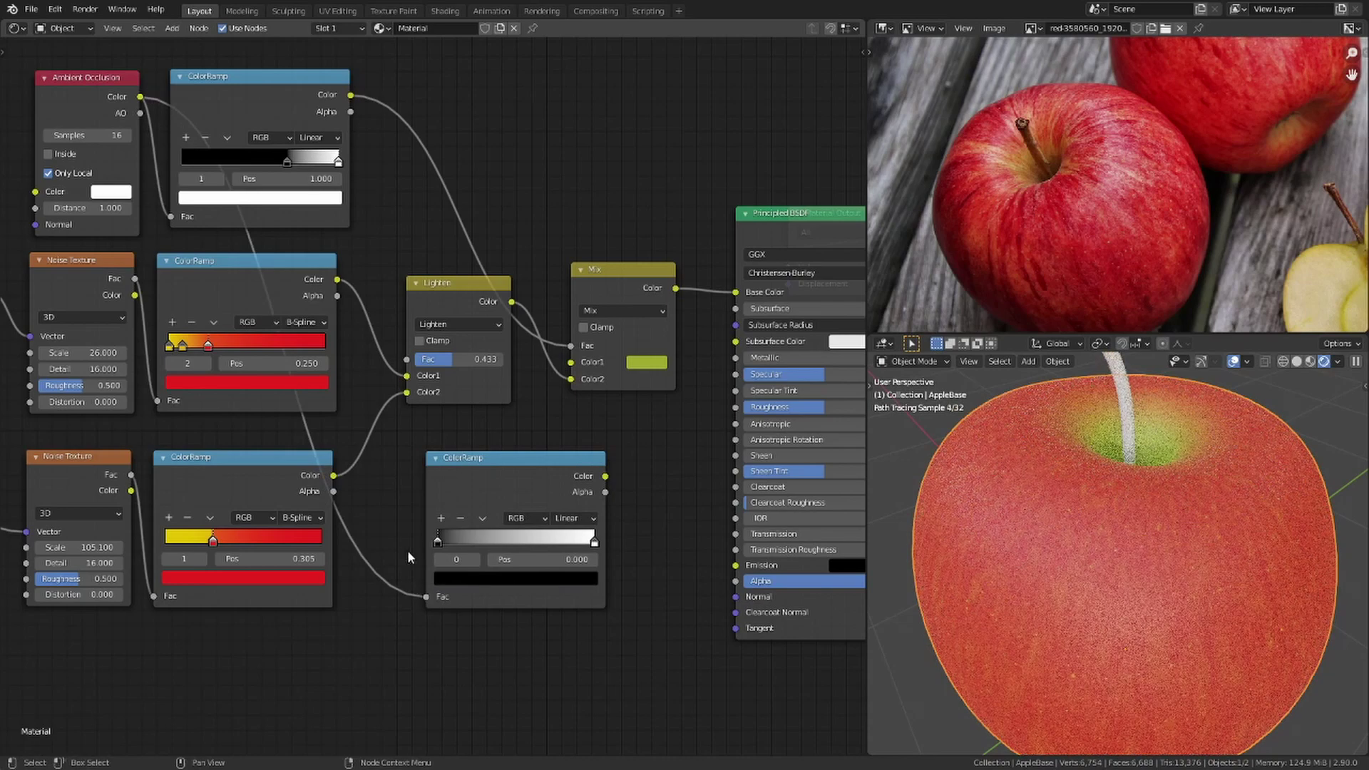
left_click_drag(603, 476, 739, 412)
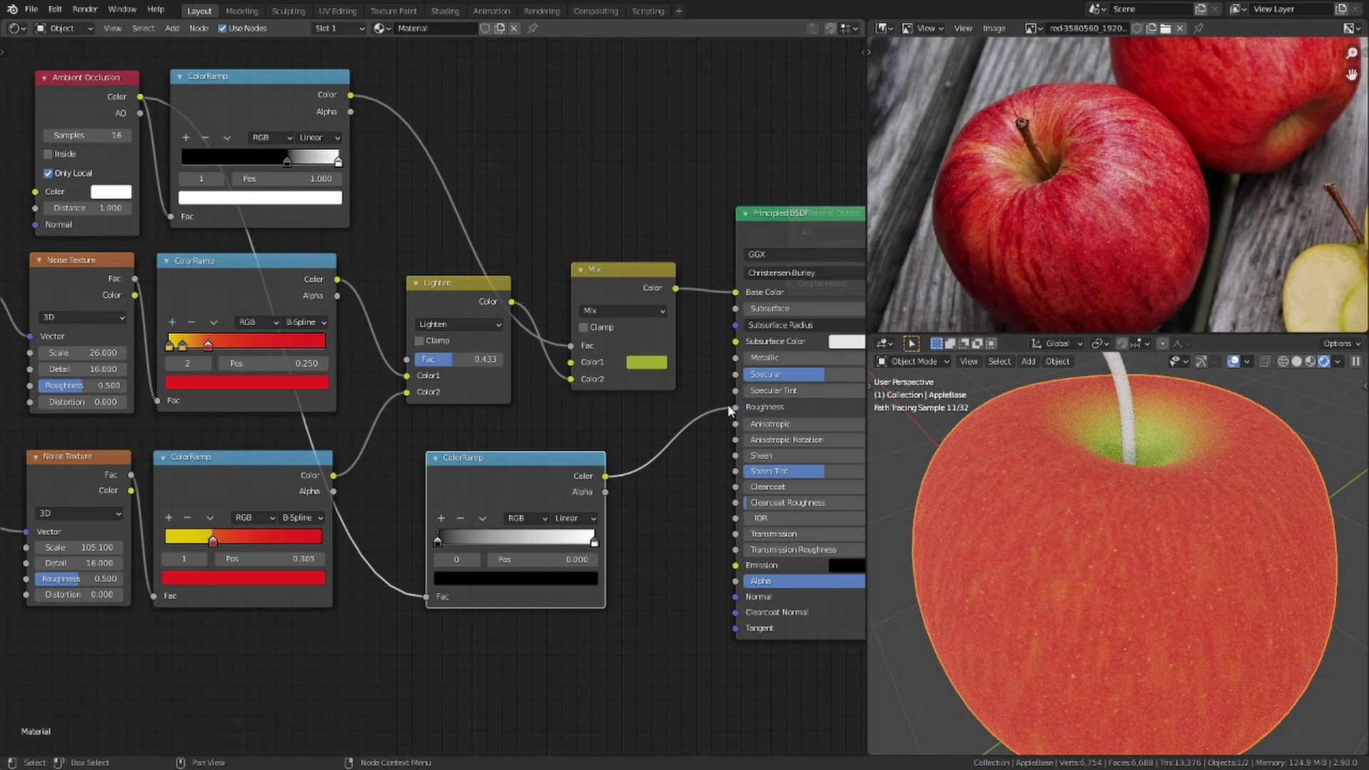
- Flip the roughness colour ramp and lighten its black stop to a light grey
left_click(482, 519)
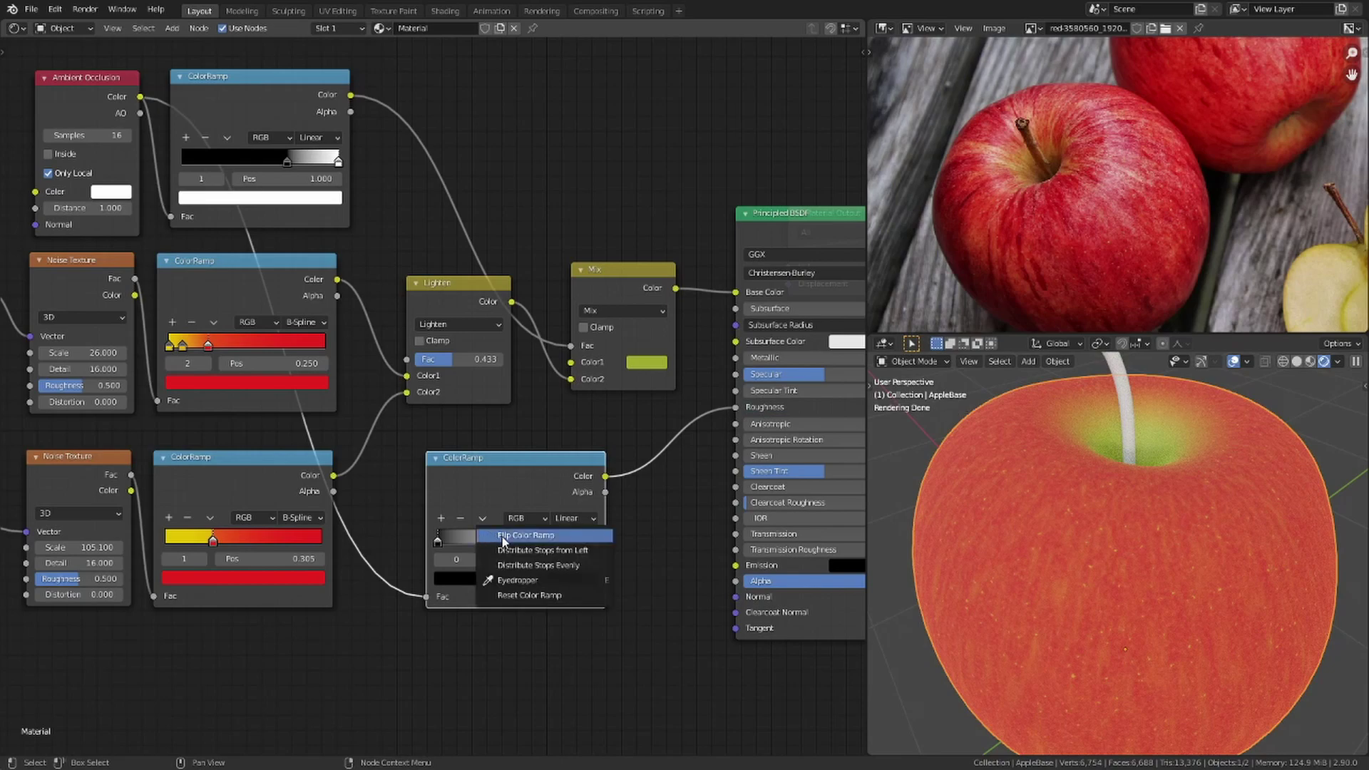
left_click(503, 536)
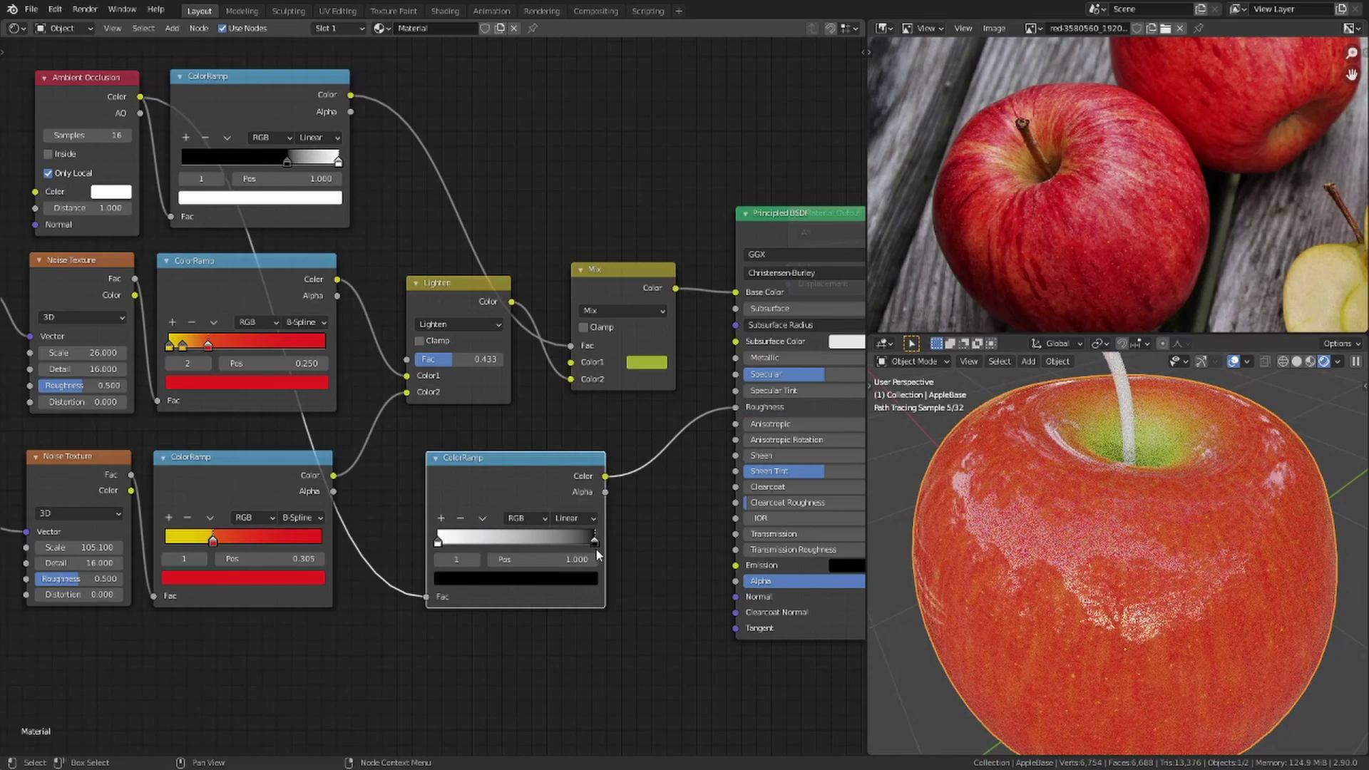
left_click(570, 581)
left_click_drag(564, 476, 563, 399)
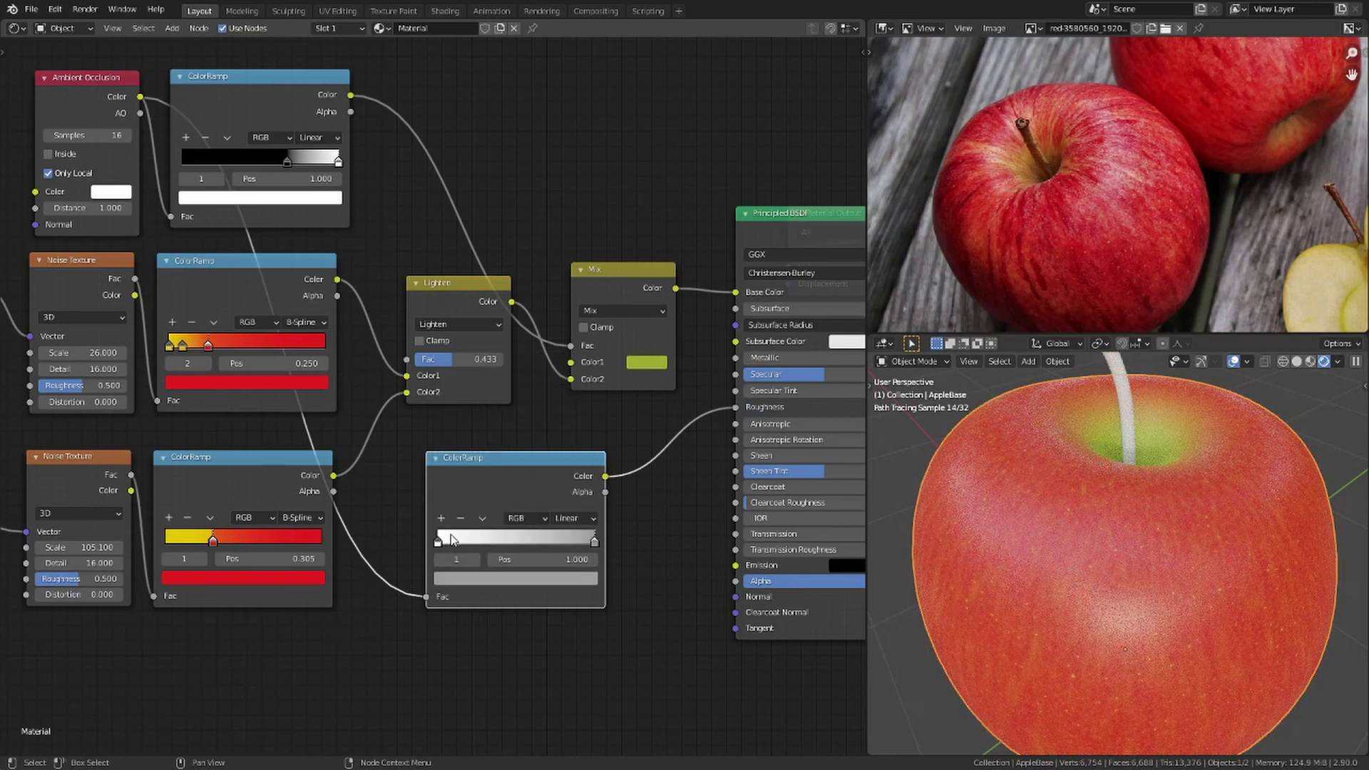
- Lower the ramp's white stop to a light grey of about 0.821 value, then maximize the node editor
left_click(439, 541)
left_click(513, 578)
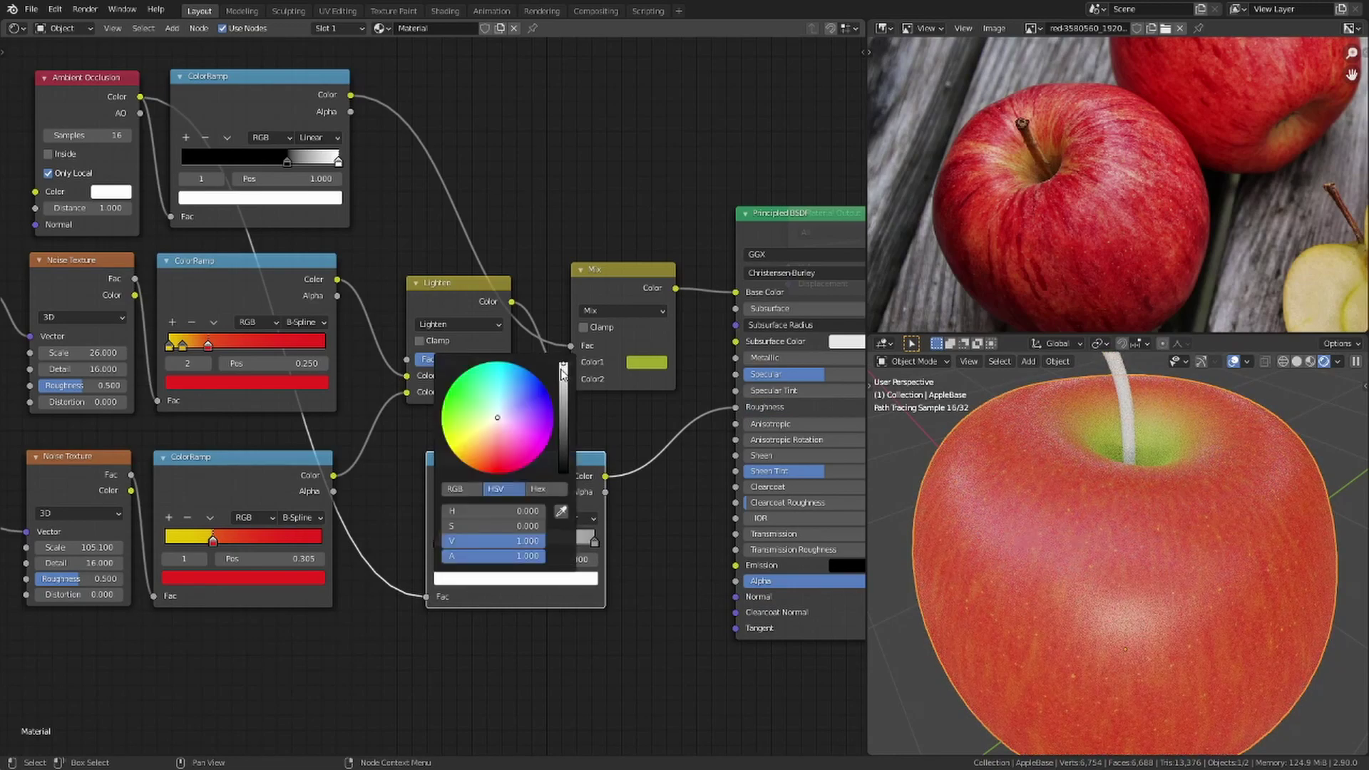
left_click_drag(563, 372, 564, 385)
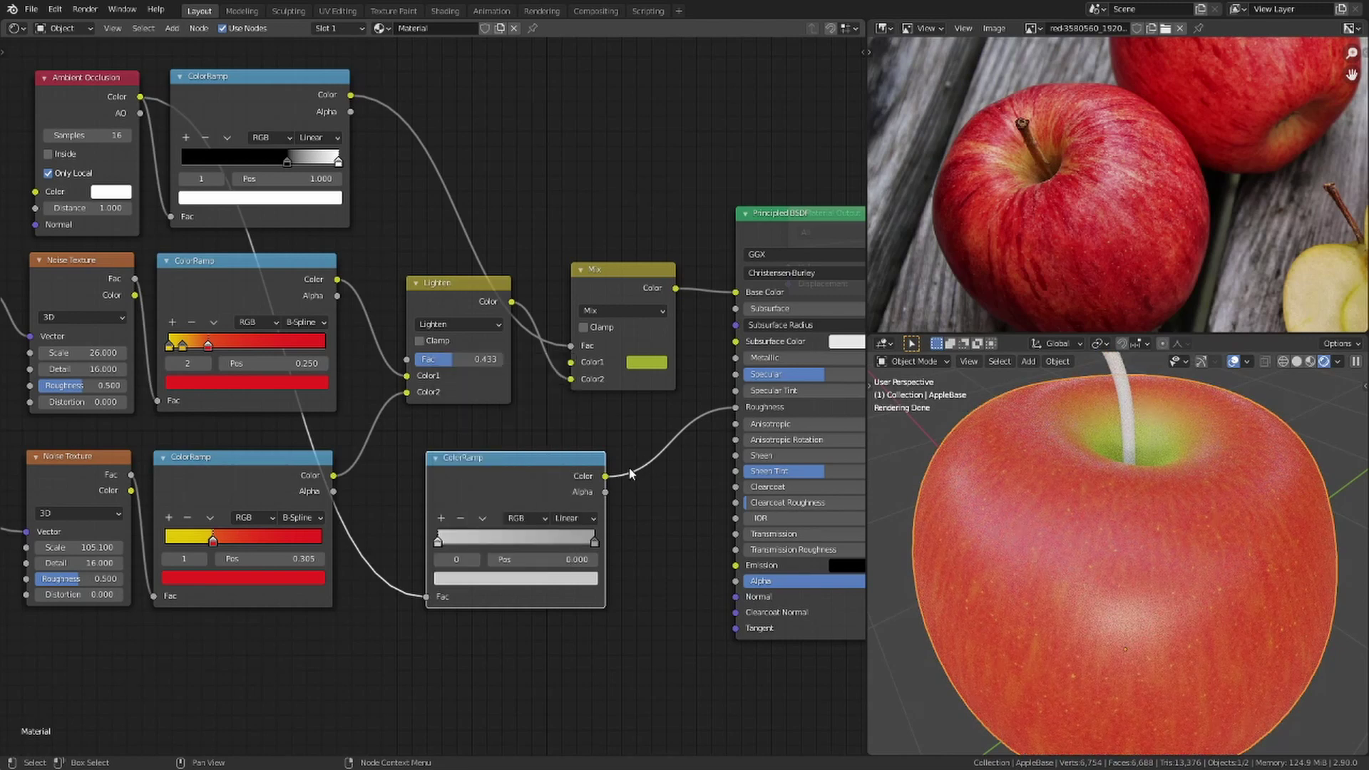
key("ctrl+alt+space")
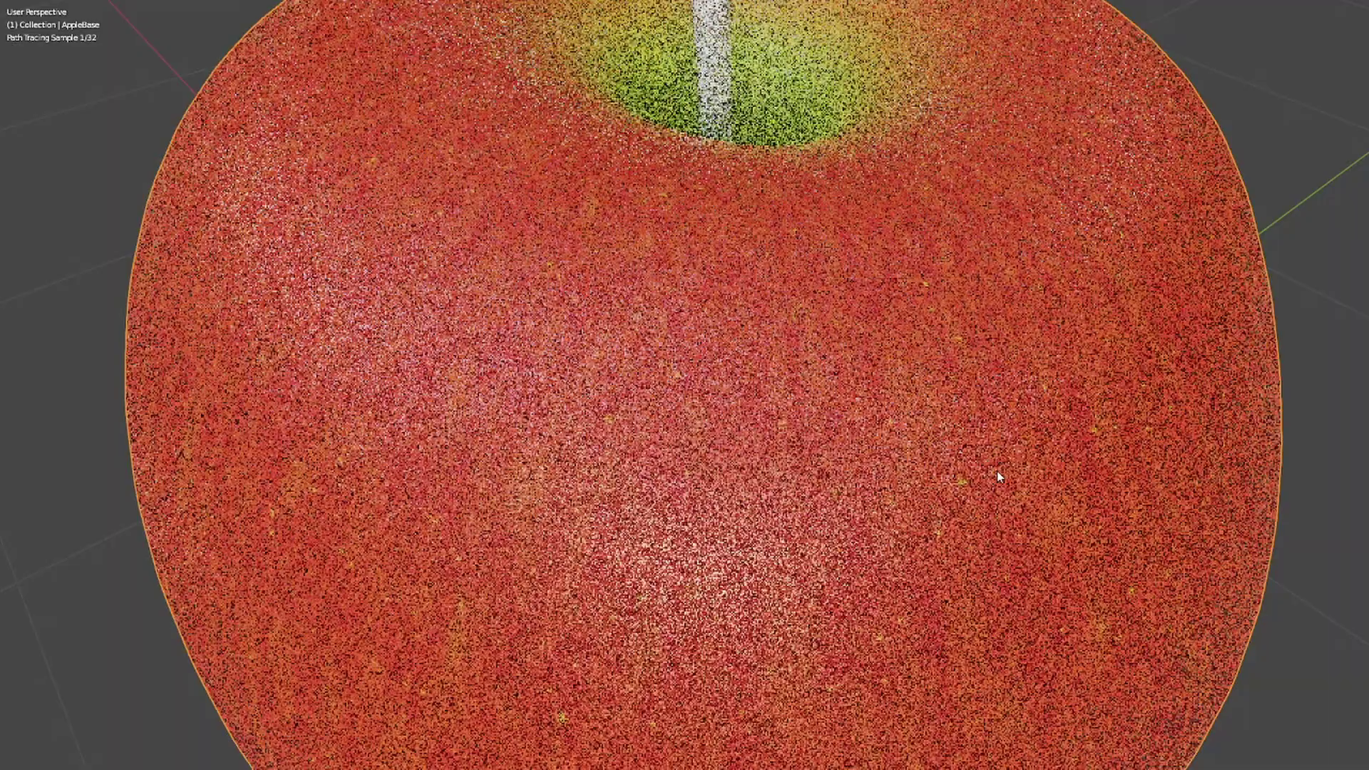
- Orbit around the shaded apple, give the 3D view the right column, and look into the stem cavity
scroll(997, 470, "down", 4)
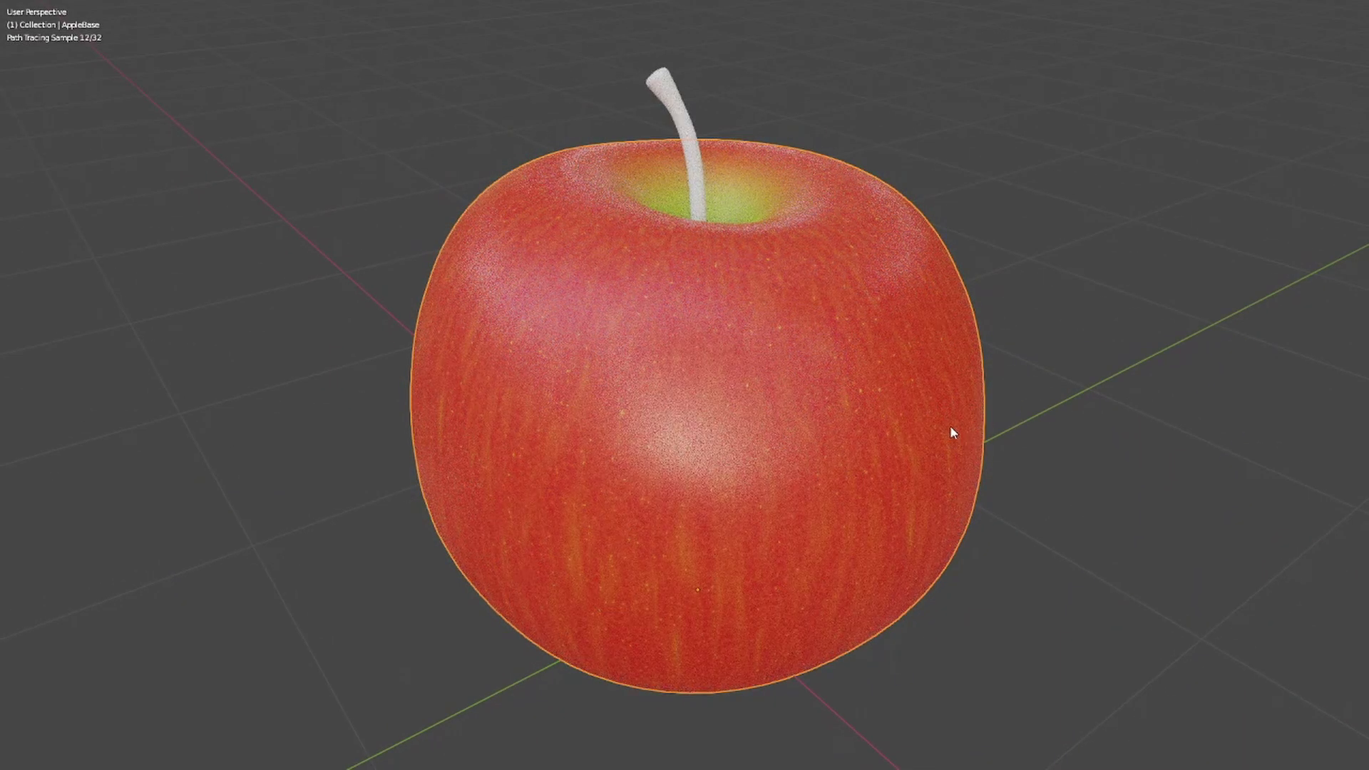
mouse_move(779, 404)
middle_mouse_down()
mouse_move(771, 387)
mouse_move(981, 393)
middle_mouse_up()
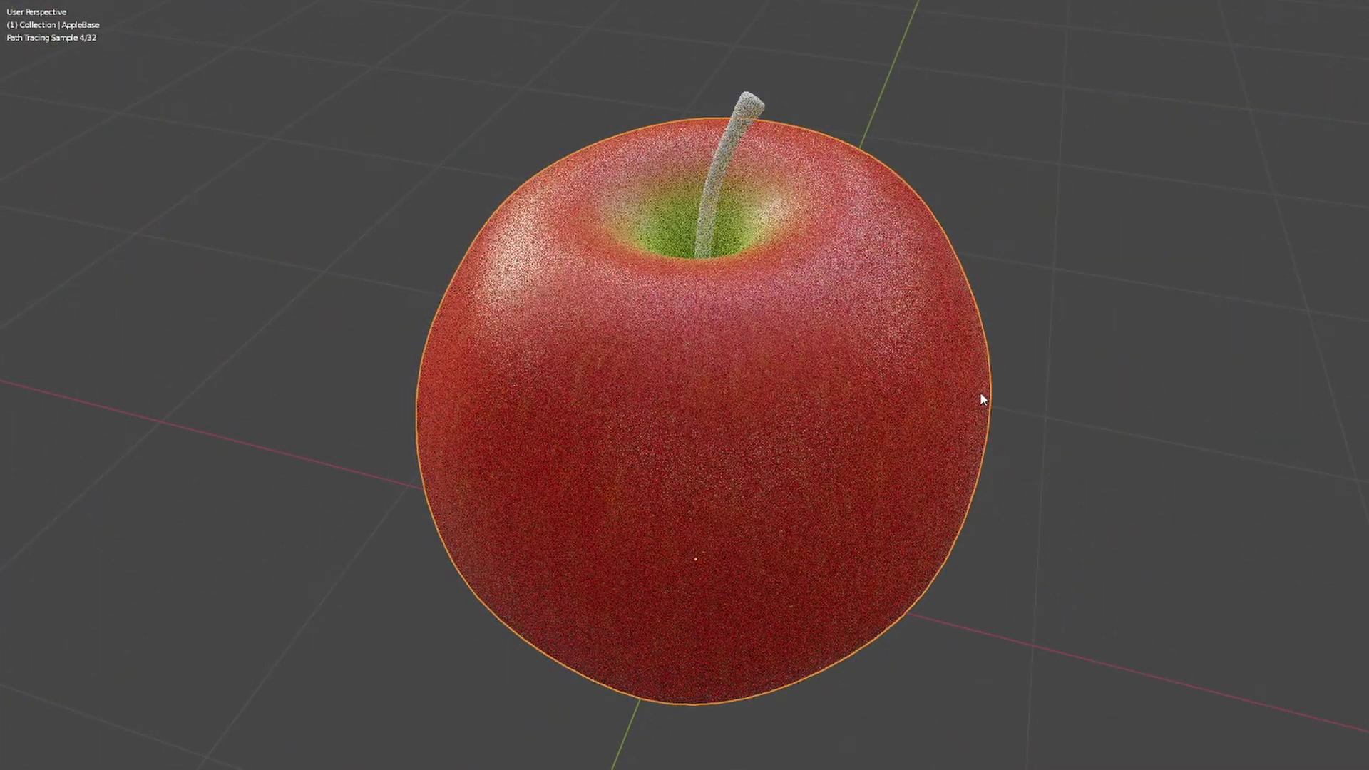
key("ctrl+space")
scroll(1106, 492, "up", 5)
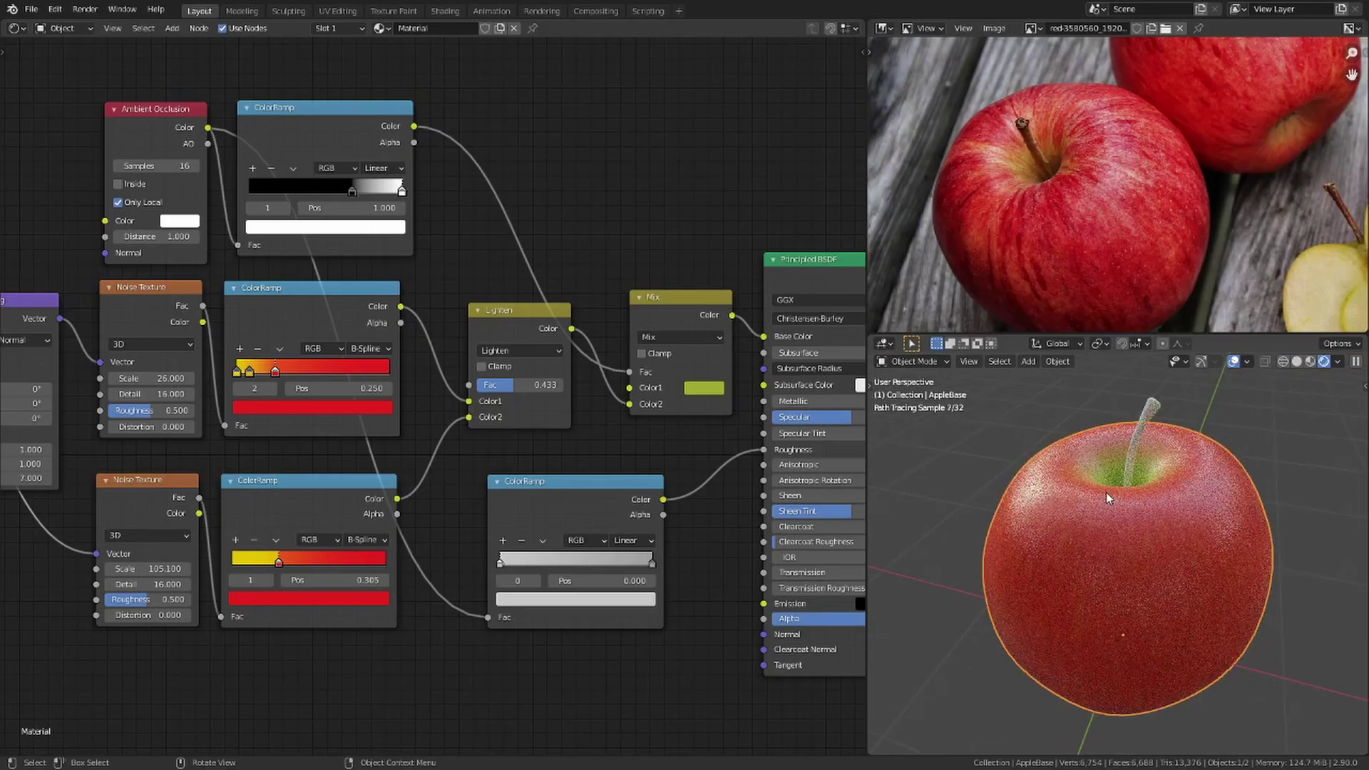
left_click_drag(1112, 335, 1112, 43)
scroll(1122, 251, "up", 4)
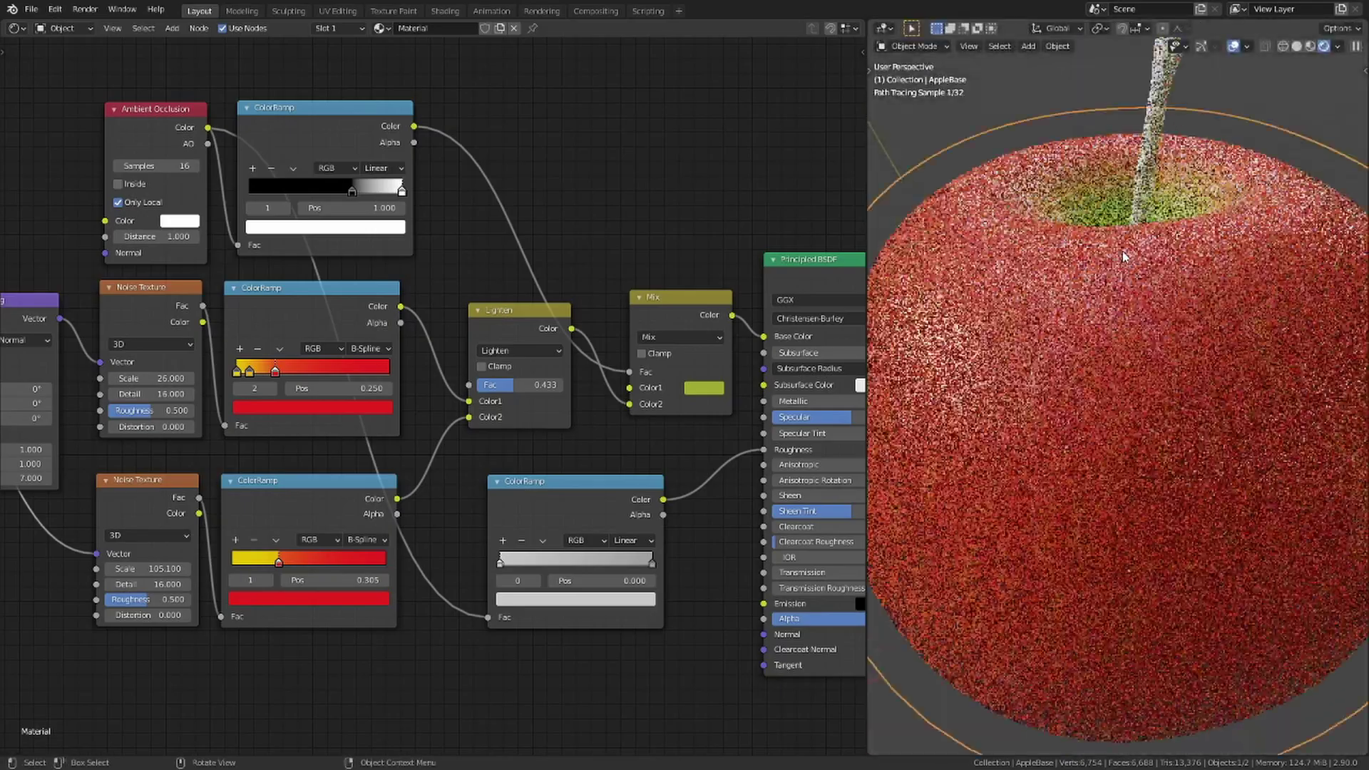
middle_click_drag(1080, 566, 1093, 348)
- Select the stalk and create a new material for it
left_click(1108, 304)
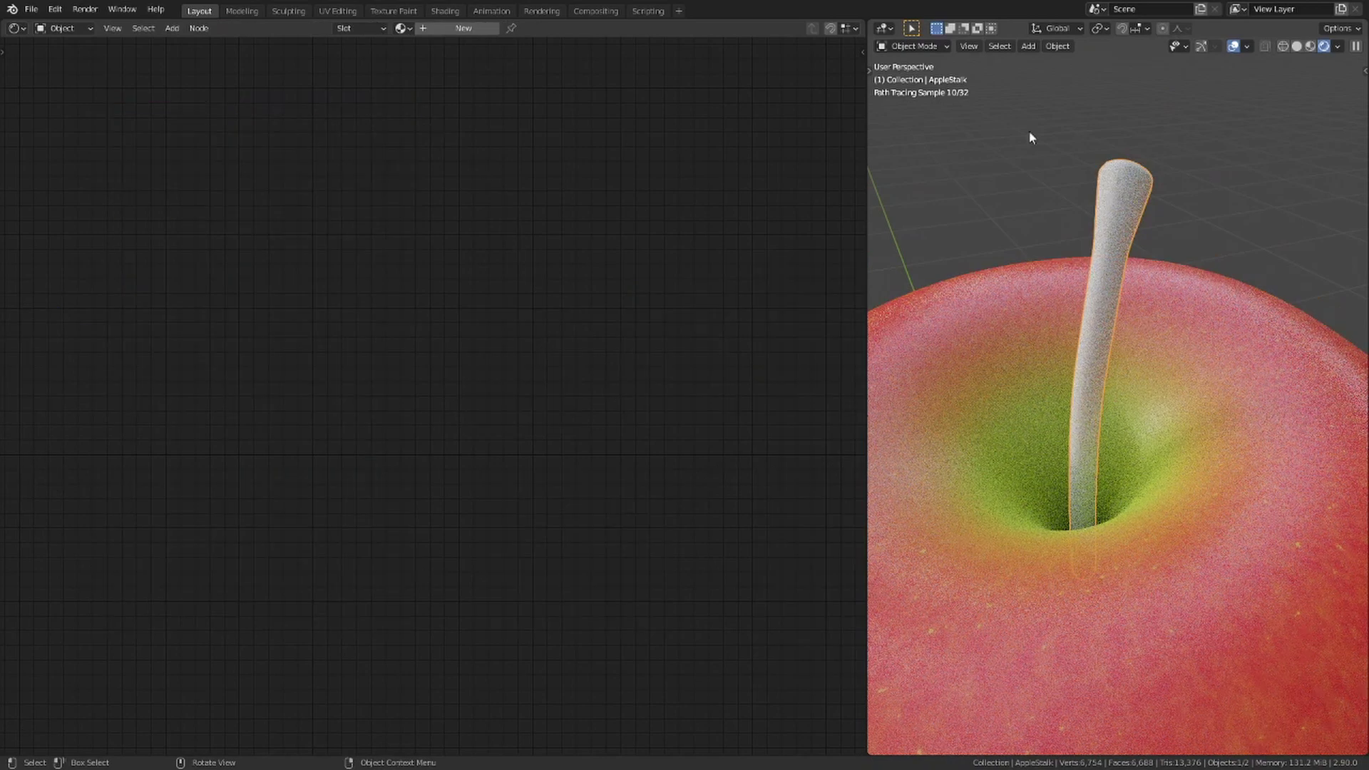
left_click(449, 28)
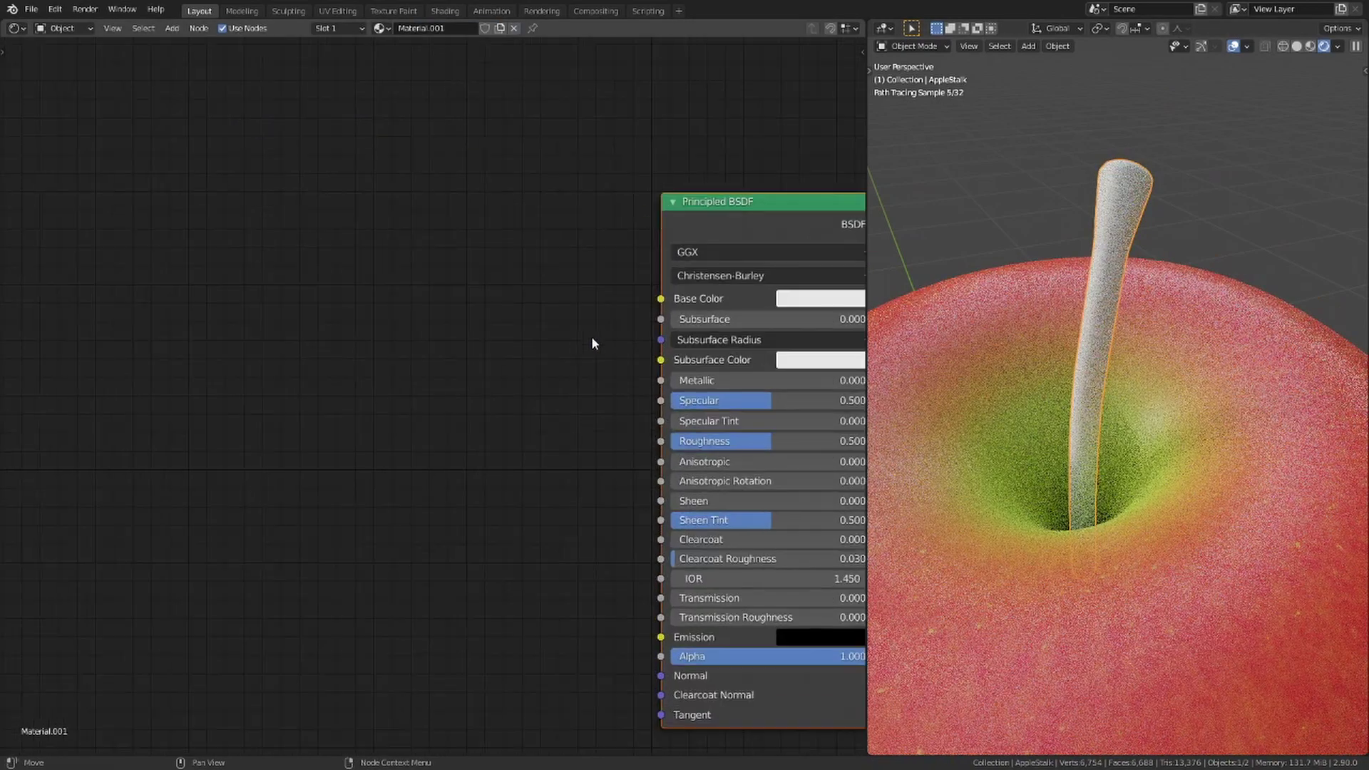
key("Home")
- Set the stalk's base colour to dark reddish brown and its roughness to 0.568
left_click(633, 236)
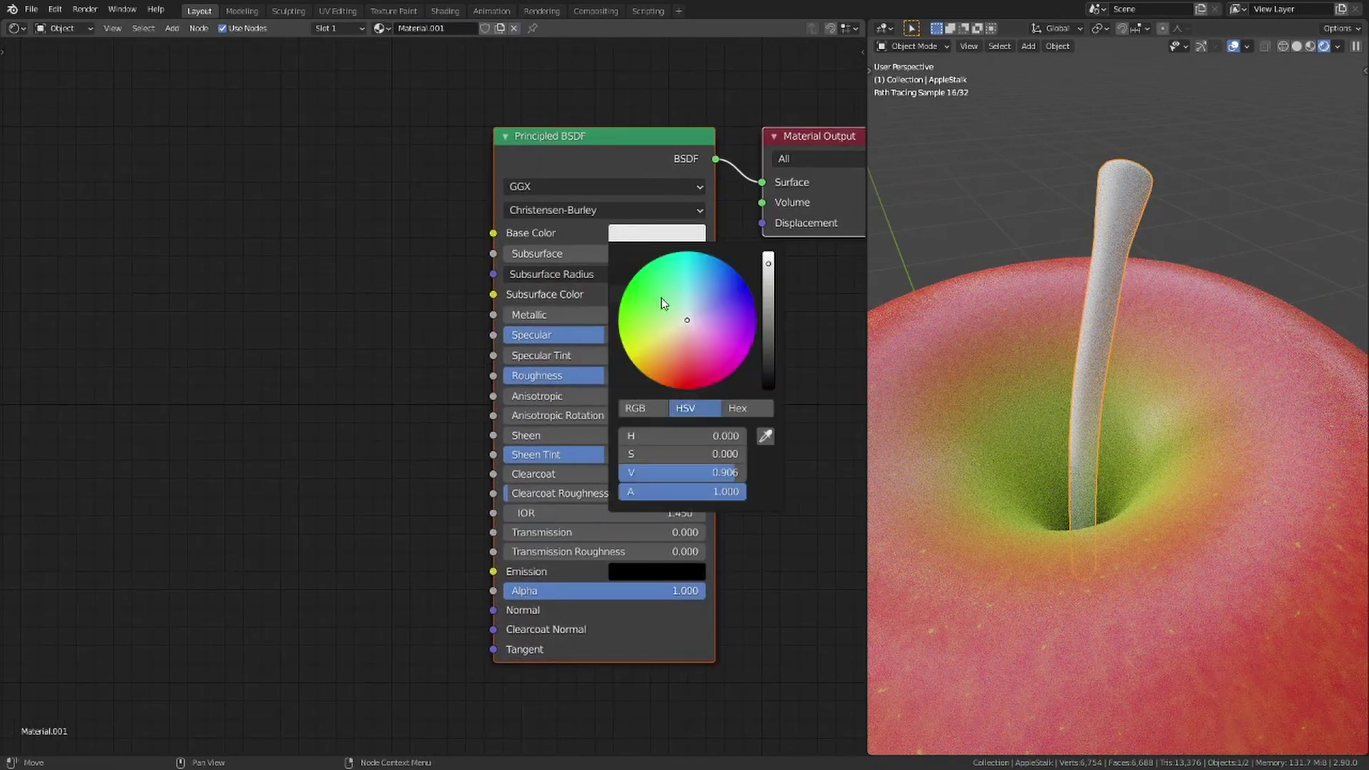
left_click(687, 385)
left_click(752, 296)
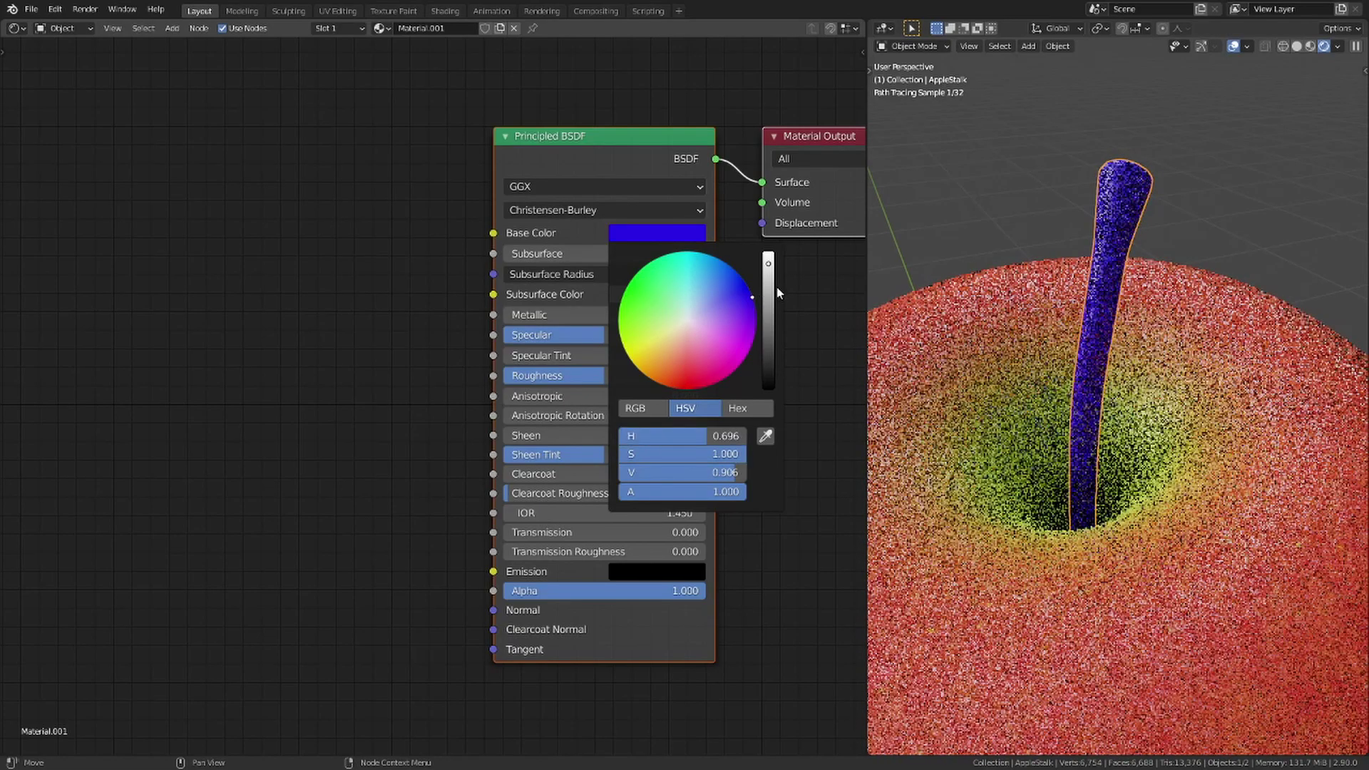
mouse_move(686, 352)
left_mouse_down()
mouse_move(727, 365)
mouse_move(678, 383)
left_mouse_up()
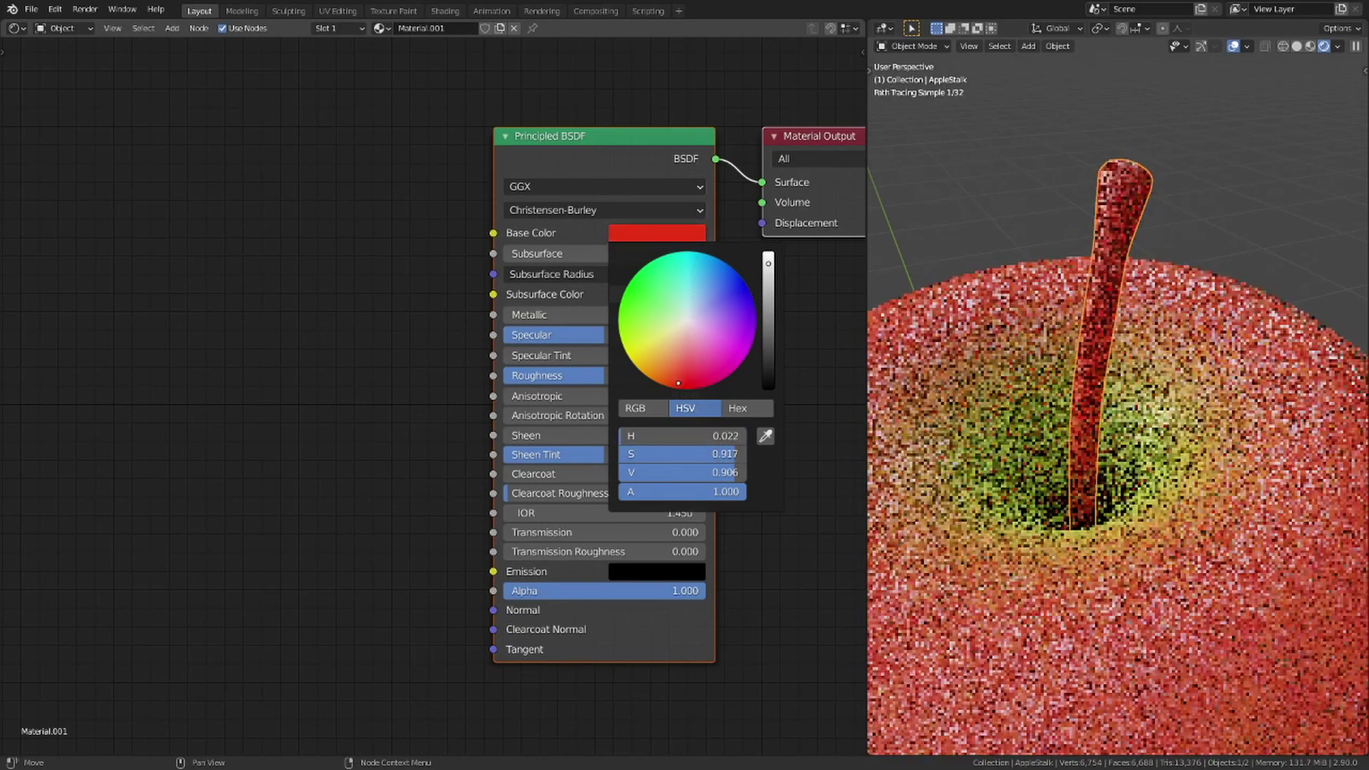
left_click_drag(768, 278, 768, 350)
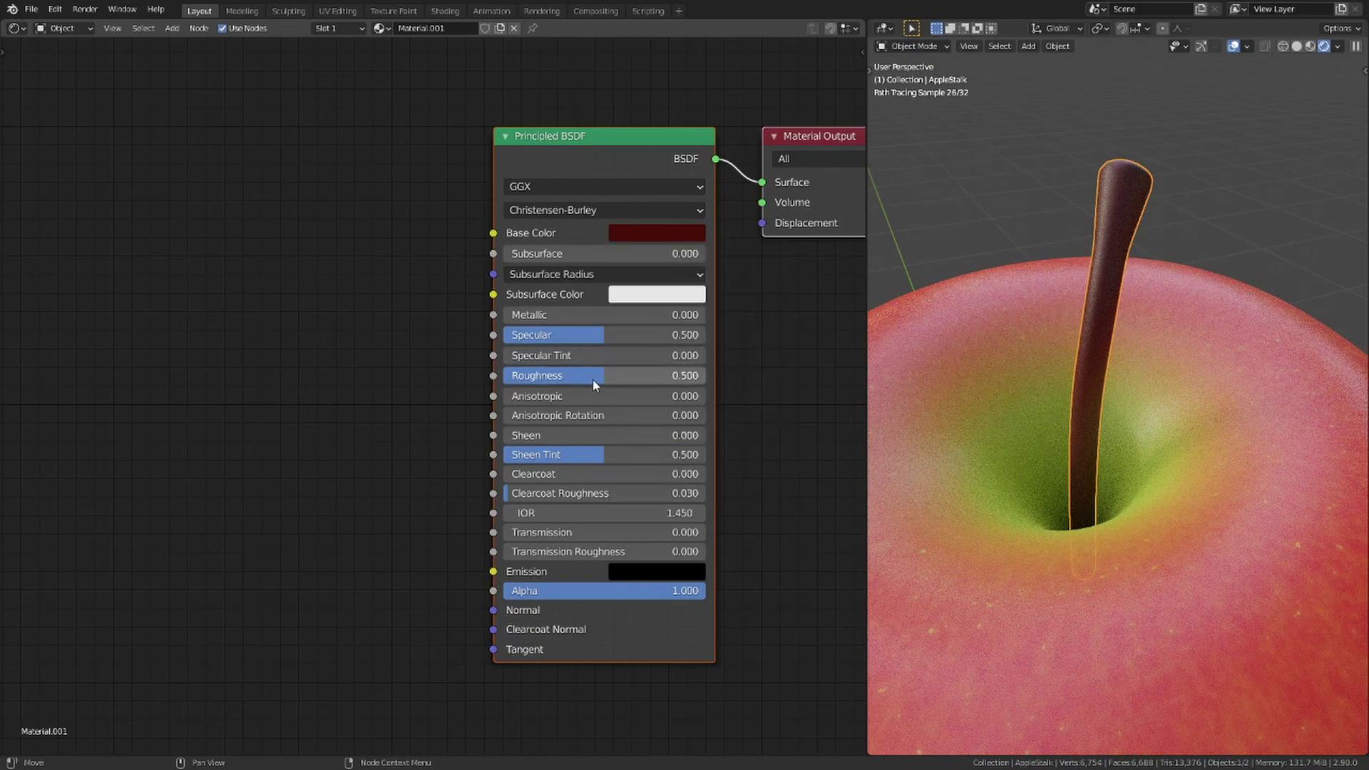
left_click_drag(604, 376, 616, 375)
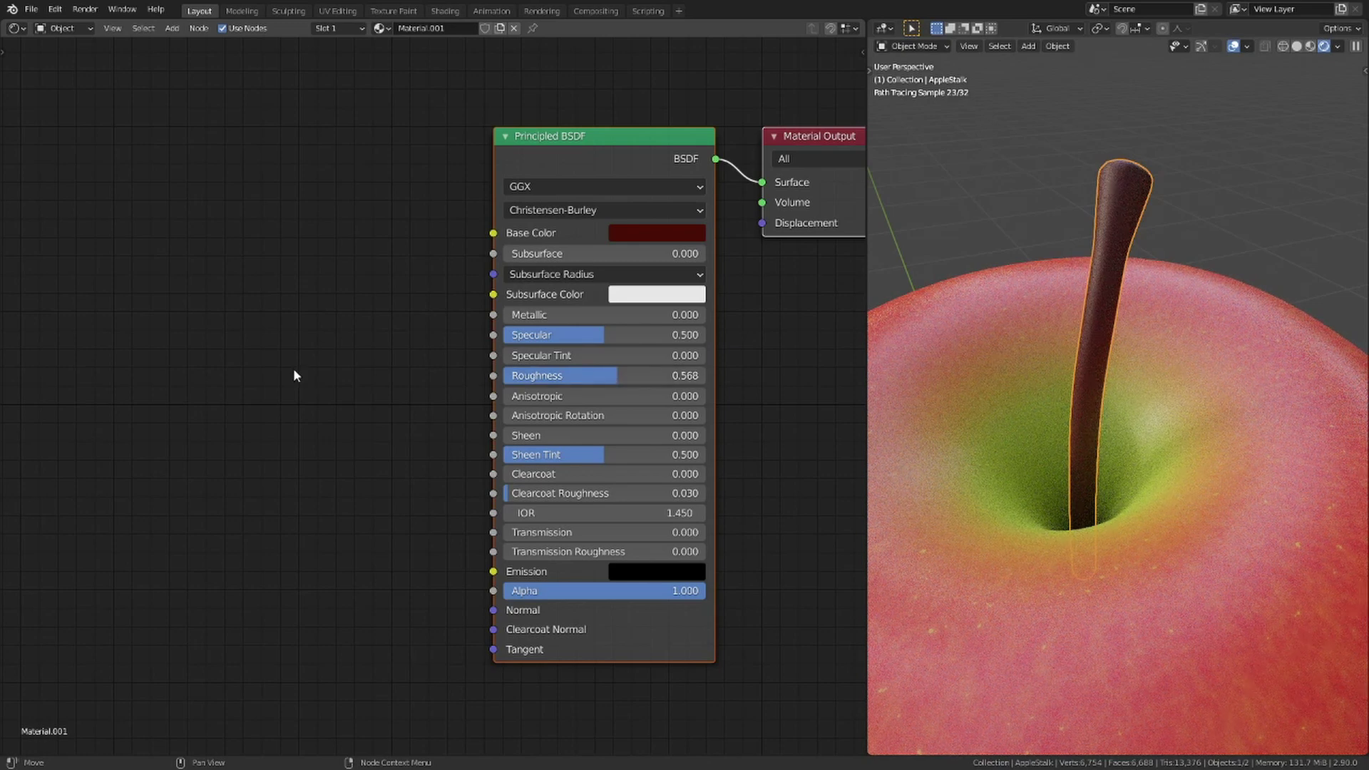
- Add a Bump node and connect it to the stalk shader's Normal input
key("shift+a")
type("bump")
key("Return")
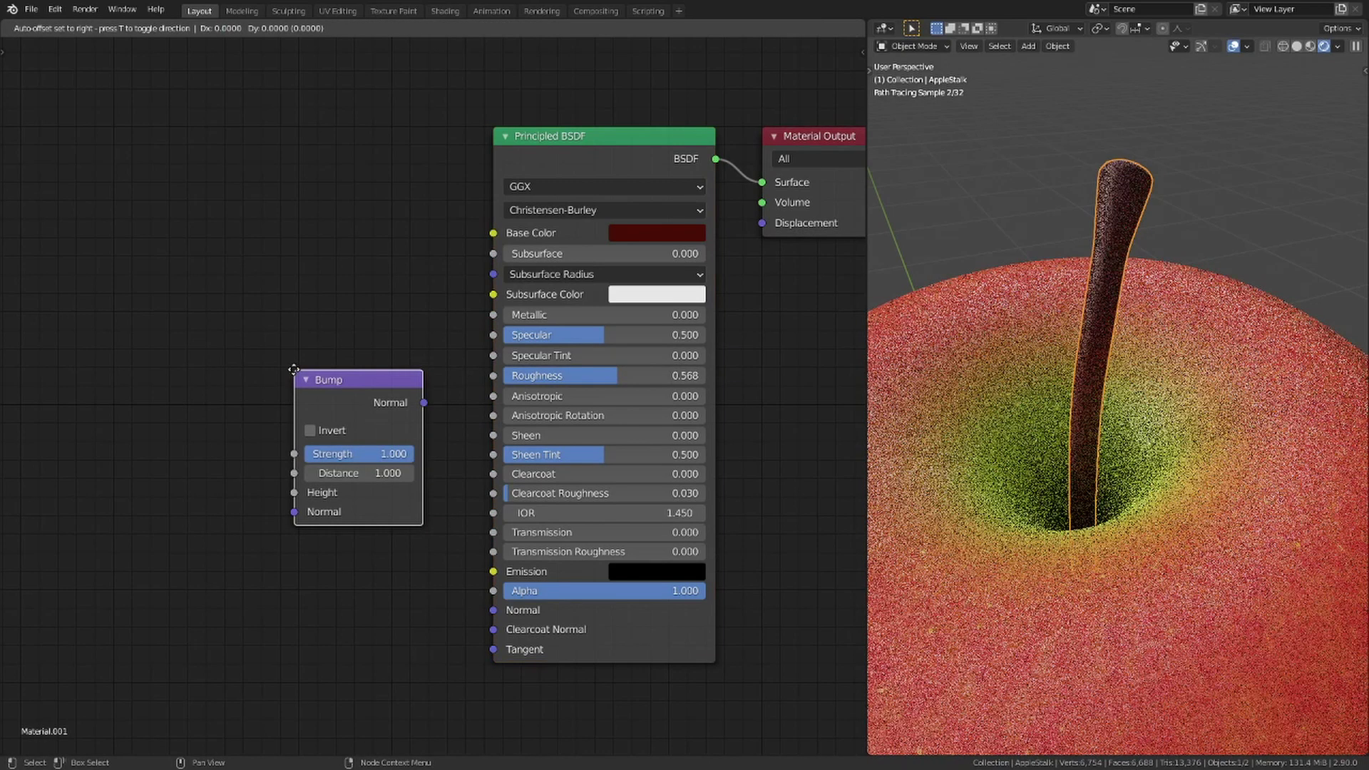
left_click(306, 525)
left_click_drag(434, 550, 494, 610)
- Add a Musgrave Texture and feed its Height output into the Bump Height
key("shift+a")
left_click(317, 437)
type("mus")
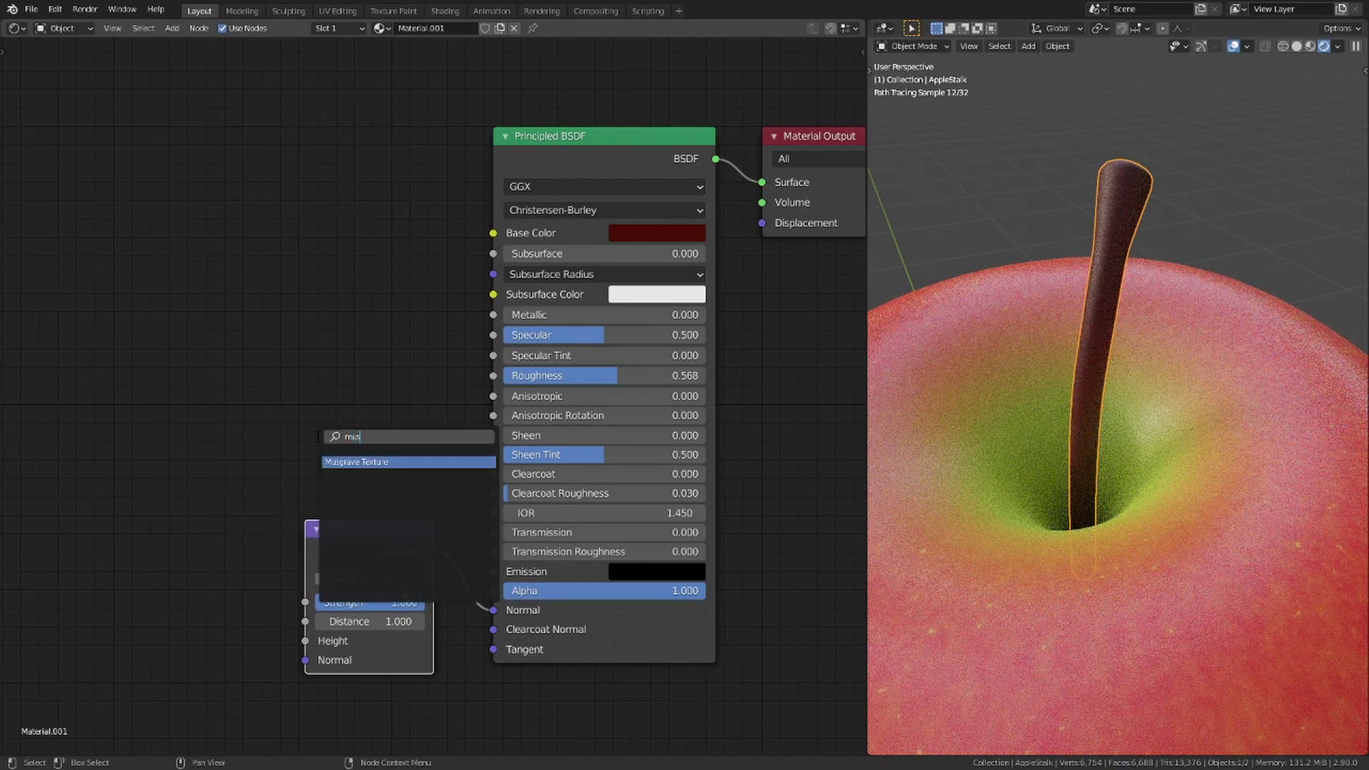
key("Return")
left_click(131, 460)
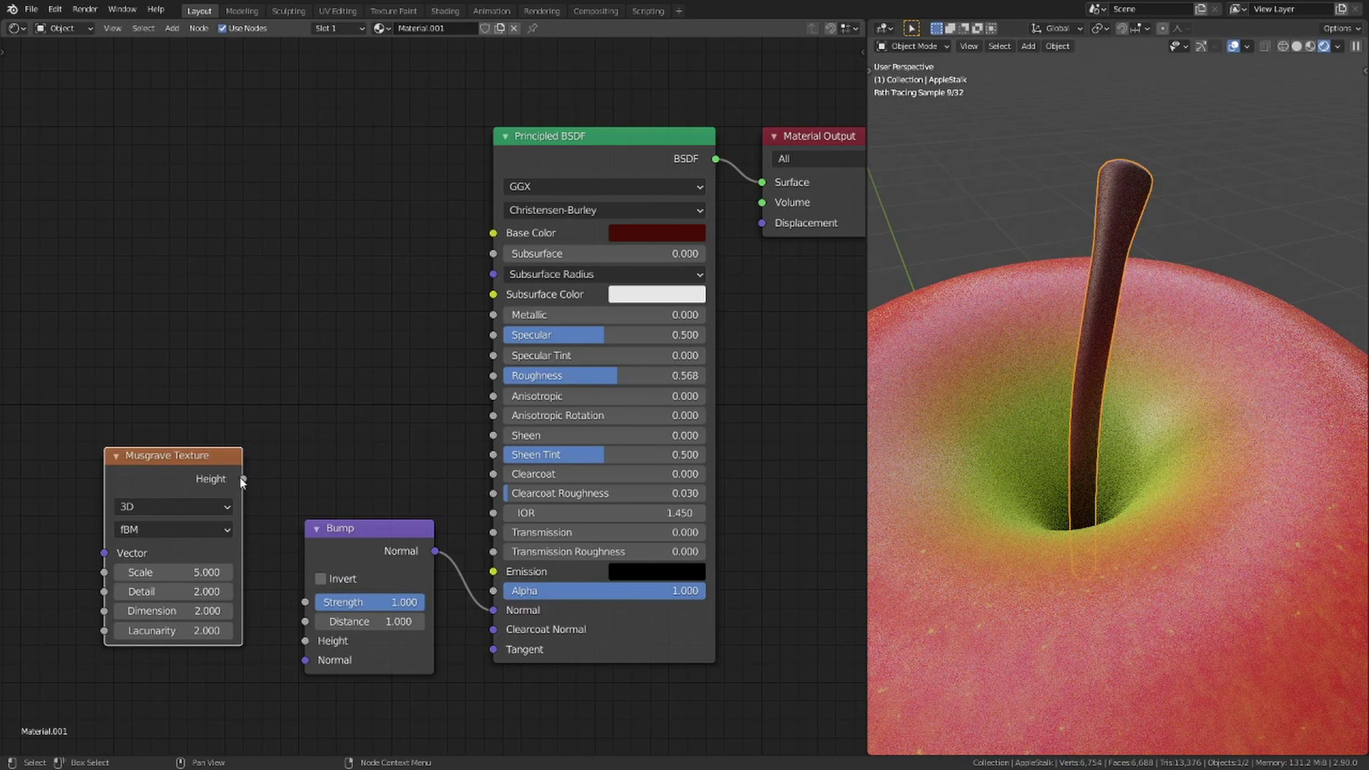
left_click_drag(243, 478, 305, 641)
middle_click_drag(247, 403, 366, 402)
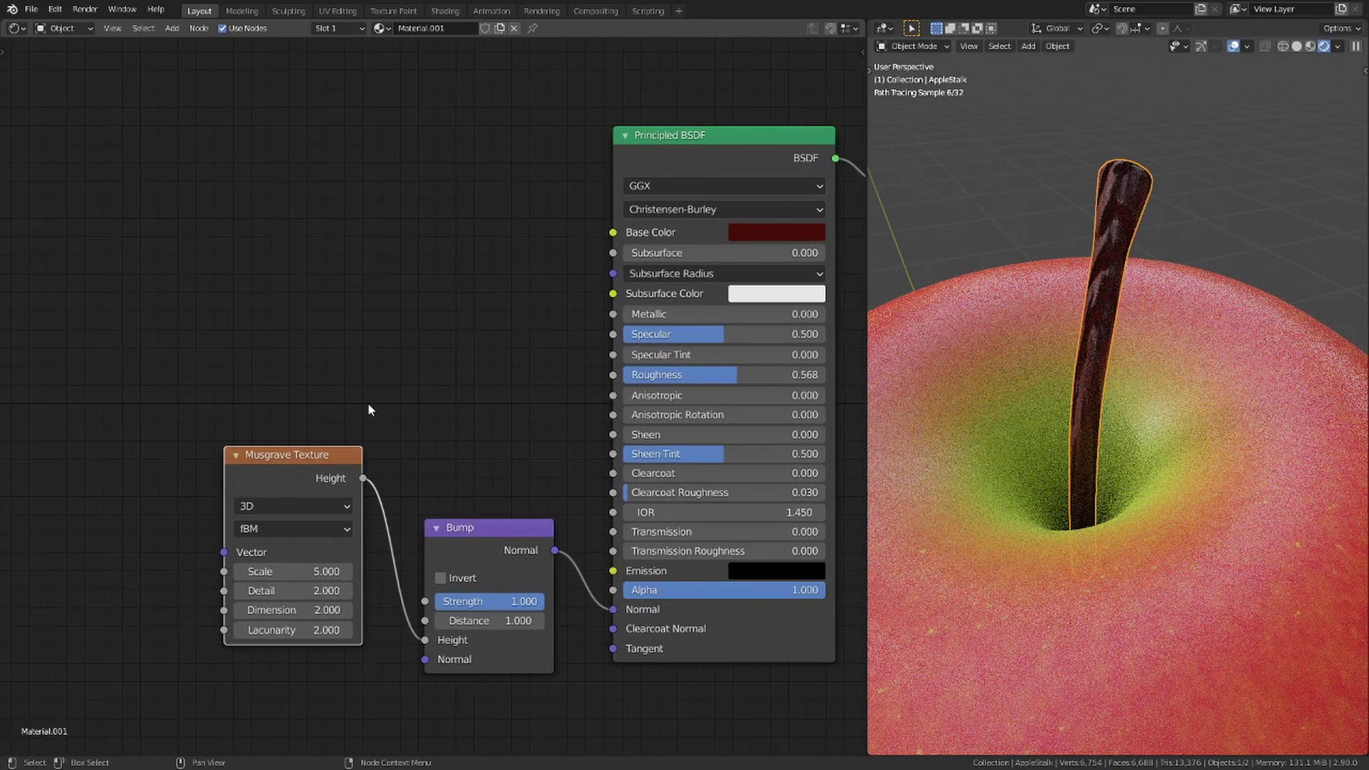
- Add a Texture Coordinate node and link its Object output to the Musgrave Vector
key("shift+a")
left_click(336, 385)
type("tex co")
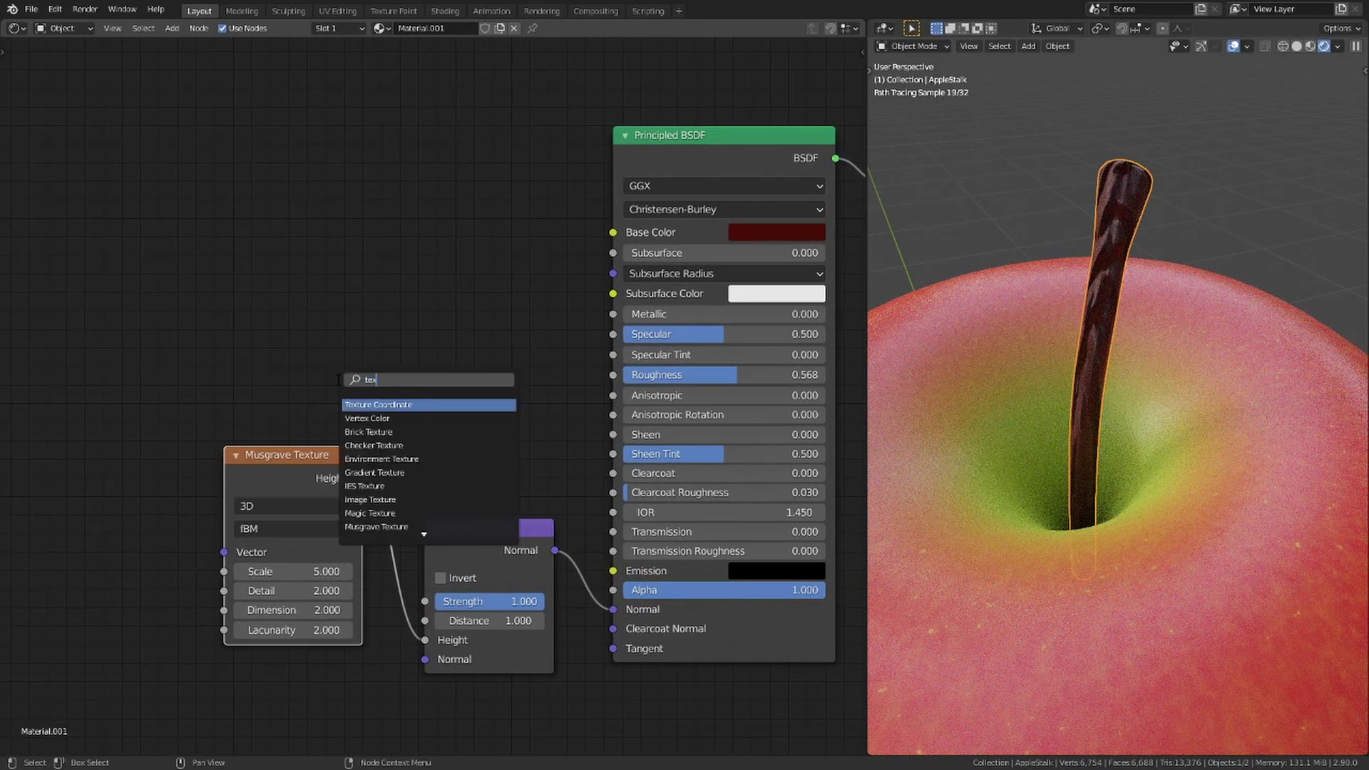
key("Return")
left_click(49, 423)
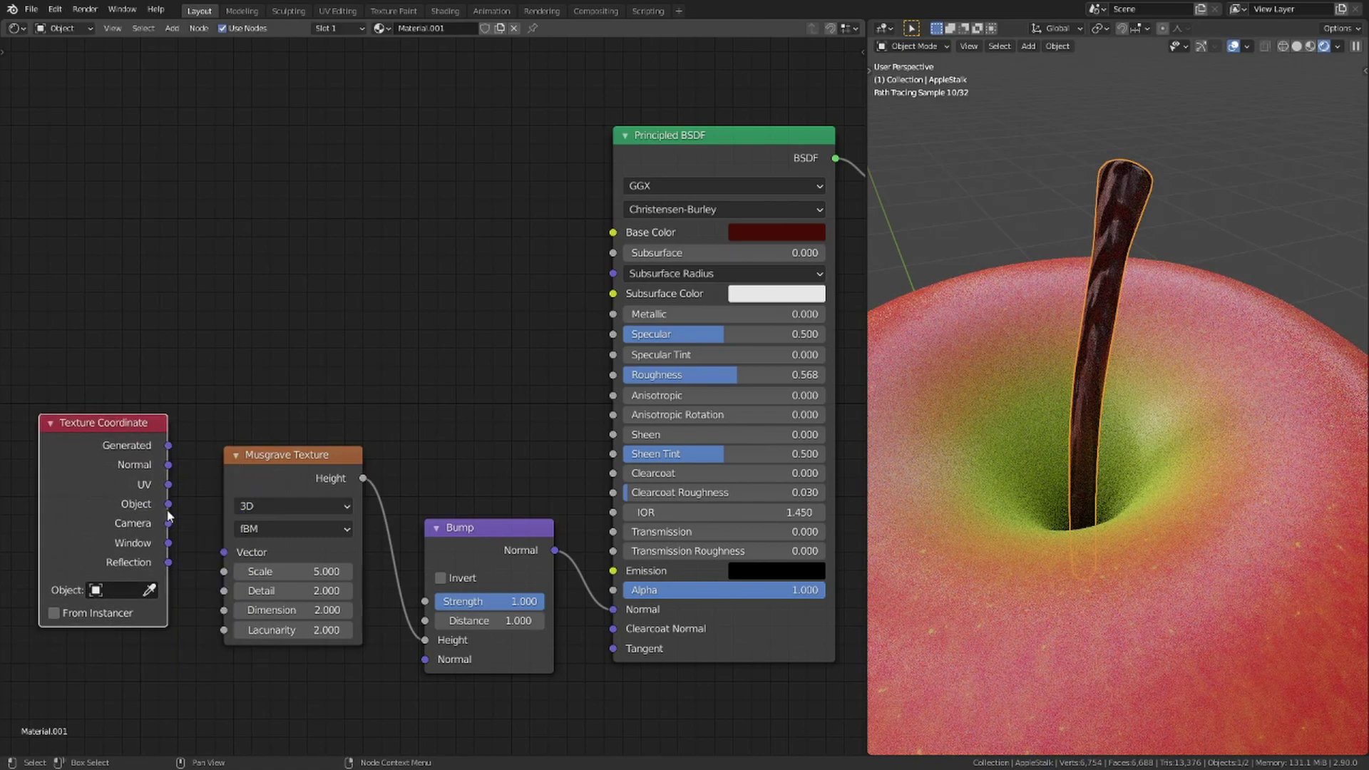
left_click_drag(168, 504, 417, 571)
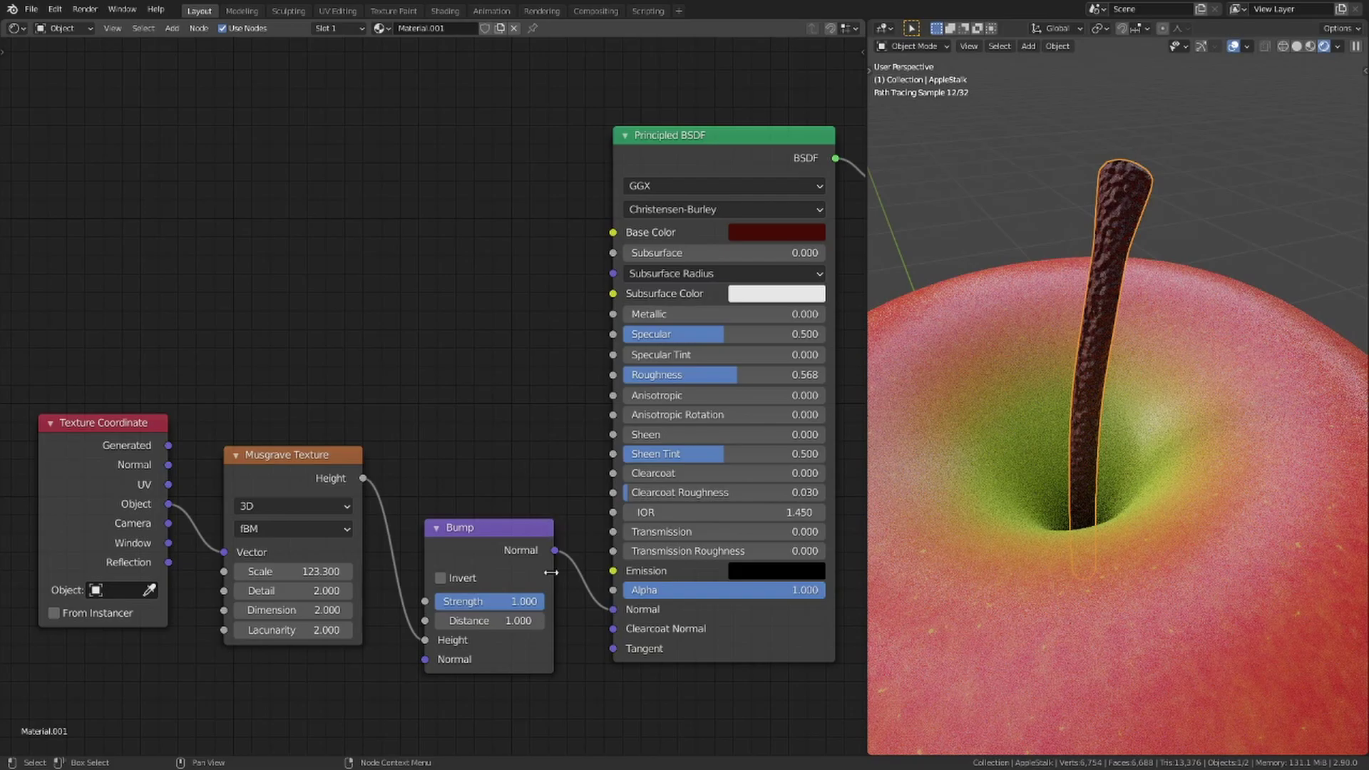
- Lower the bump strength to 0.125, select the apple body and enlarge the 3D view
left_click_drag(528, 607, 450, 607)
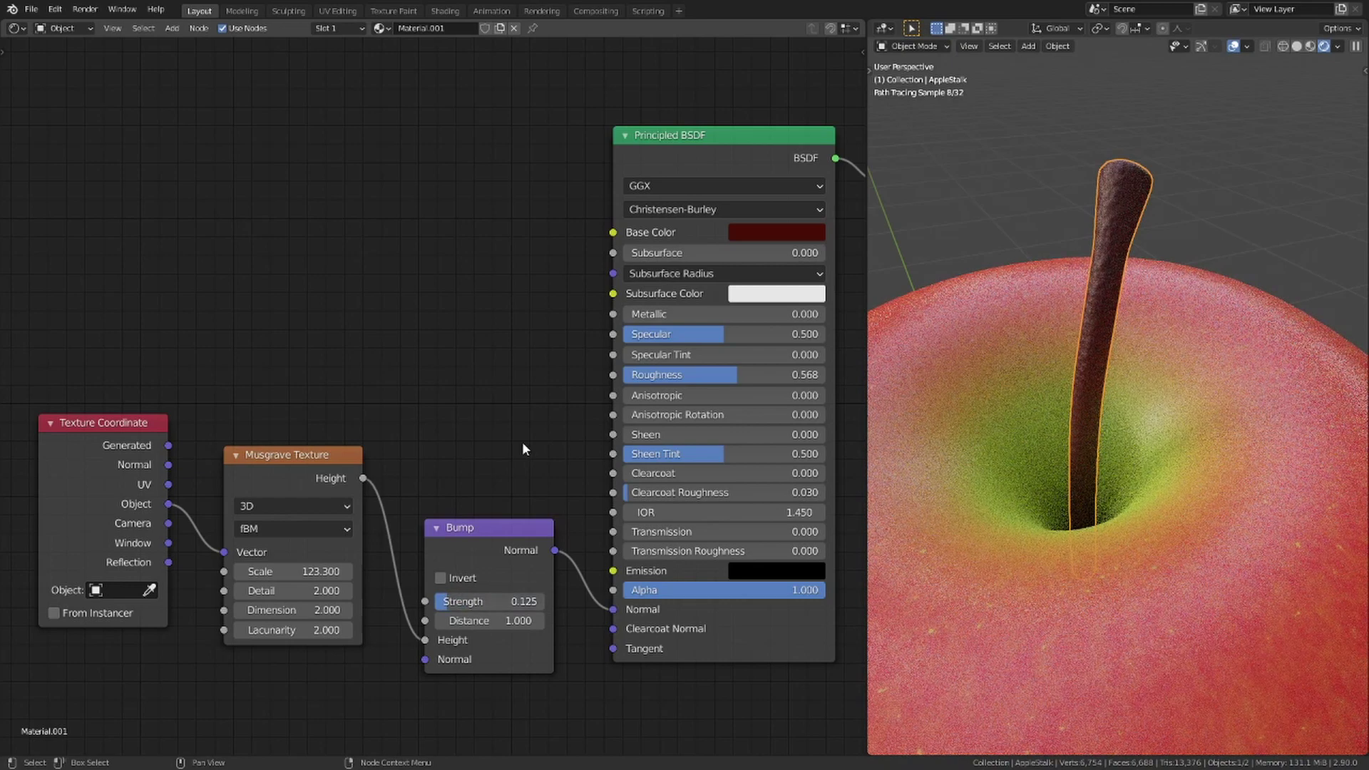
left_click(972, 302)
key("ctrl+space")
scroll(960, 397, "down", 5)
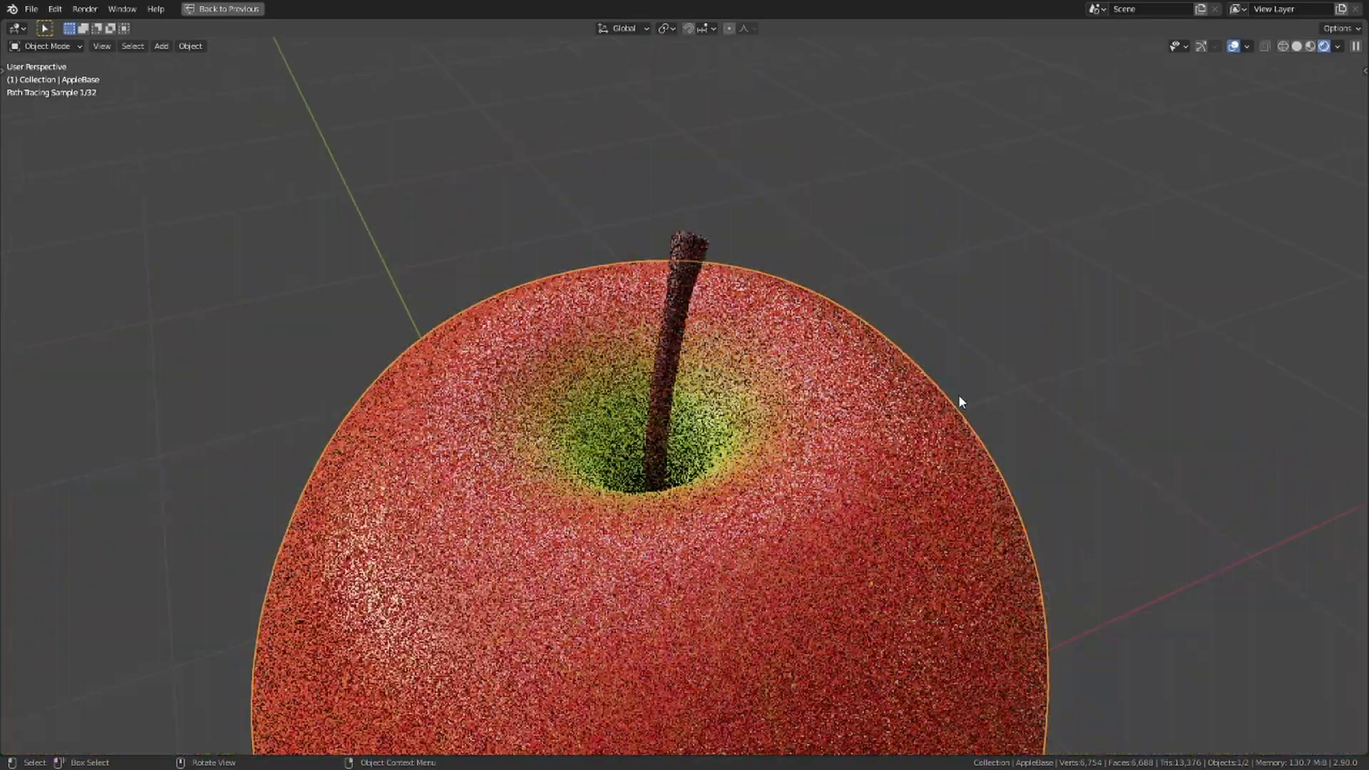
scroll(864, 444, "down", 5)
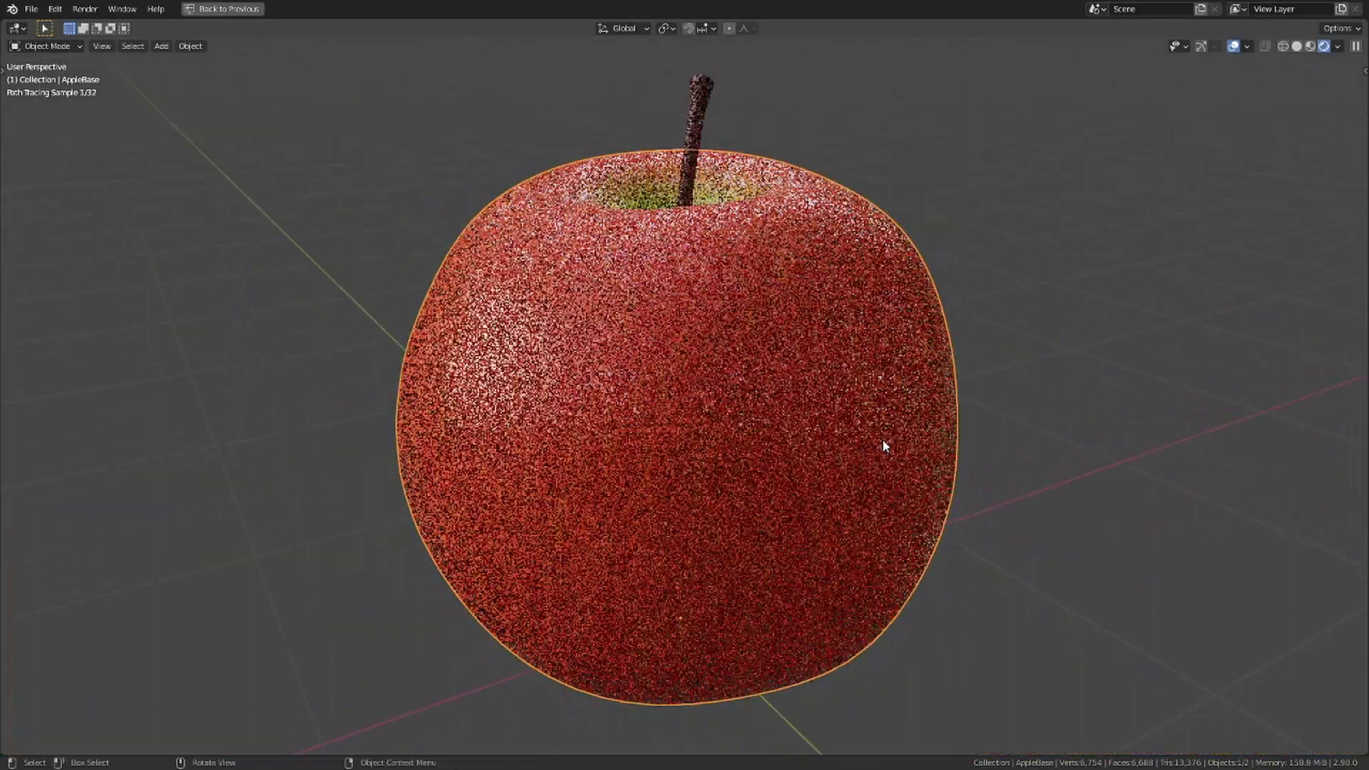
mouse_move(769, 351)
middle_mouse_down()
mouse_move(826, 352)
mouse_move(733, 386)
mouse_move(841, 342)
middle_mouse_up()
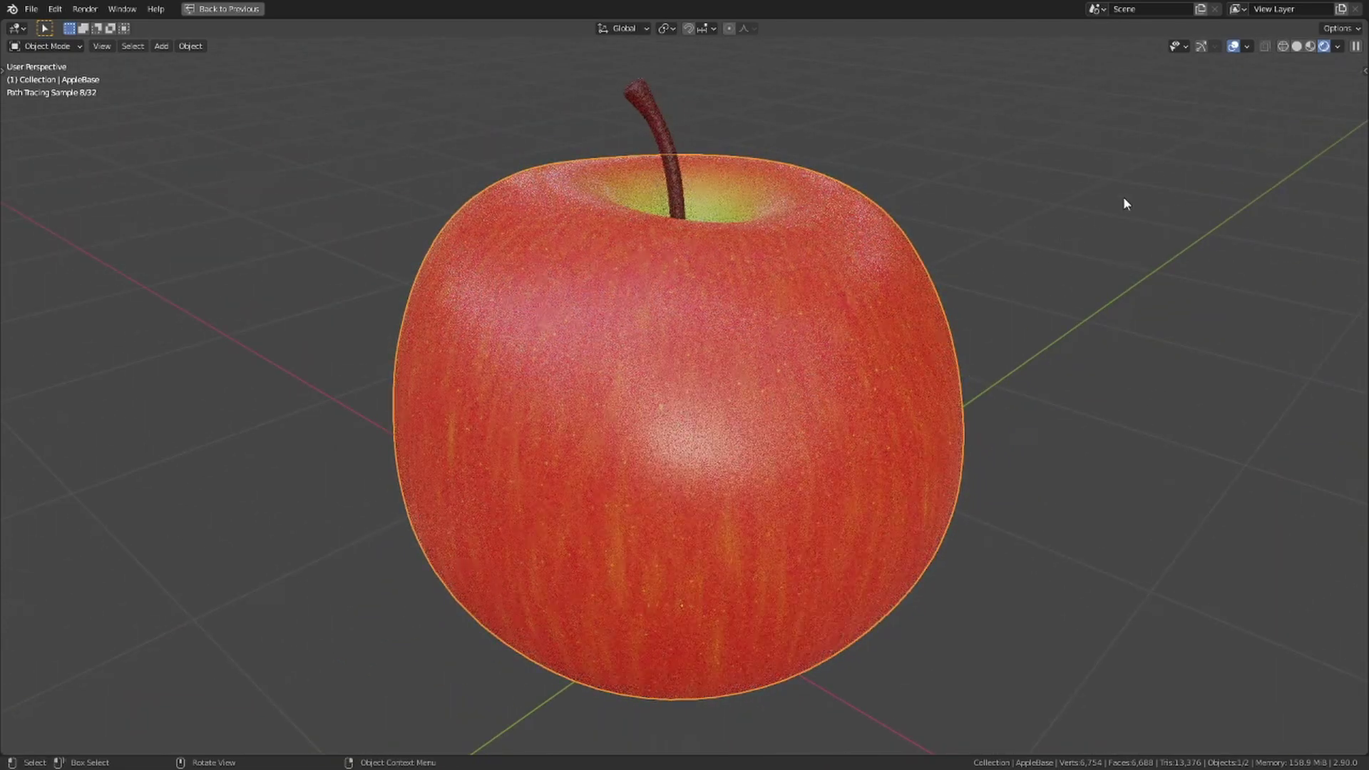